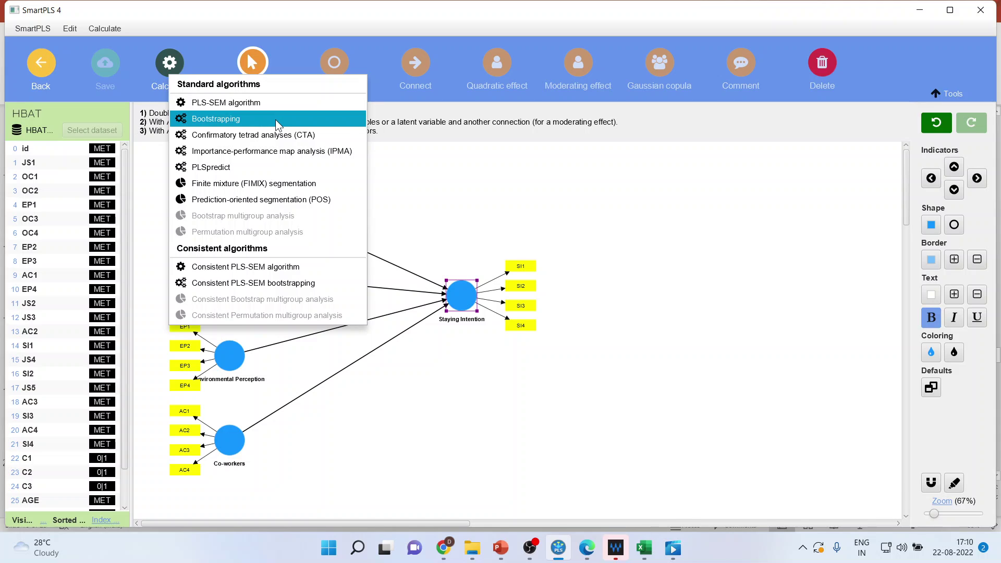
Run the PLS-SEM algorithm with the Path weighting scheme, Standardized results and Default initial weights
{"action": "left_click", "coordinate": [277, 121]}
{"action": "left_click", "coordinate": [271, 102]}
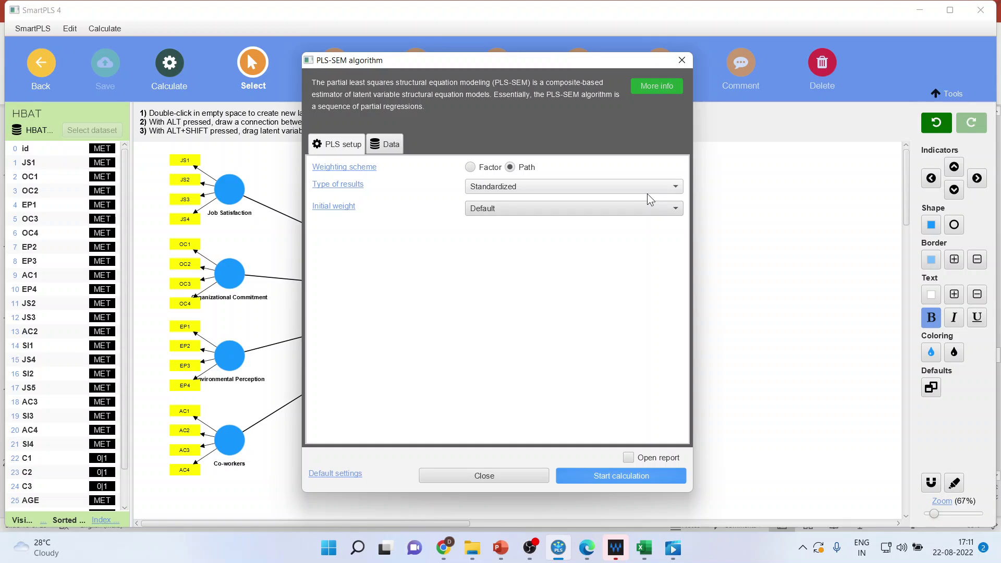
{"action": "left_click", "coordinate": [680, 189]}
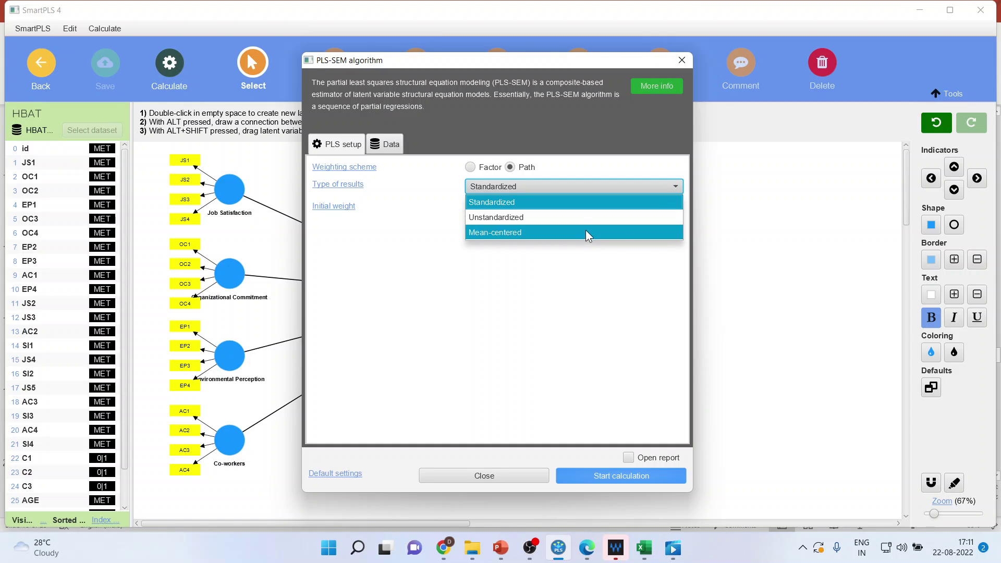
{"action": "left_click", "coordinate": [632, 203]}
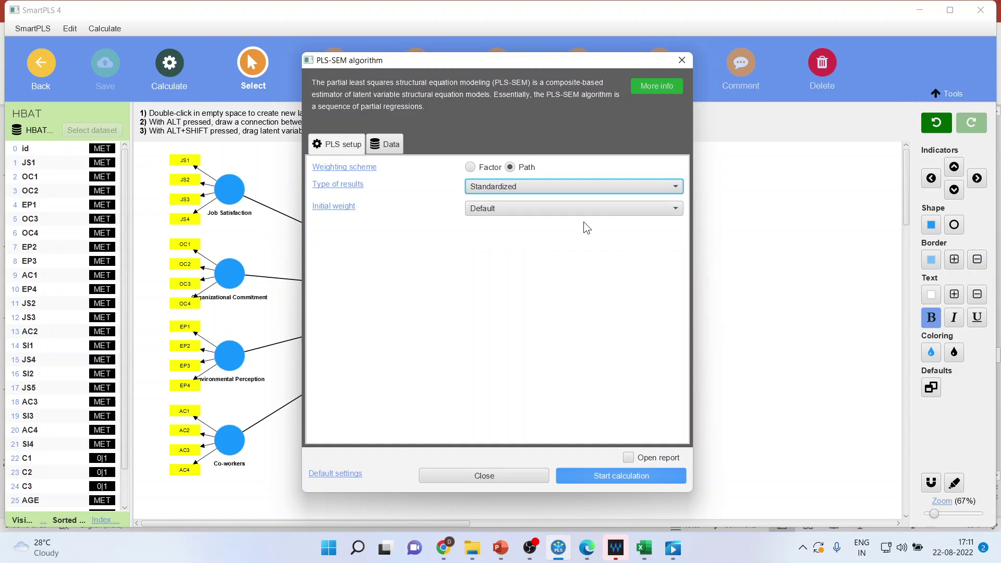
{"action": "left_click", "coordinate": [656, 214]}
{"action": "left_click", "coordinate": [655, 214]}
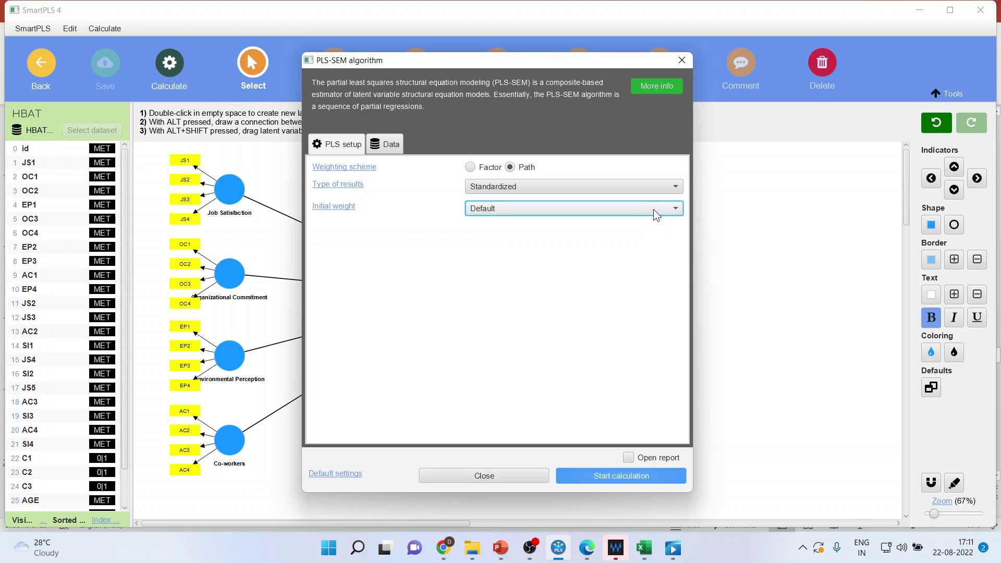
{"action": "left_click", "coordinate": [634, 478]}
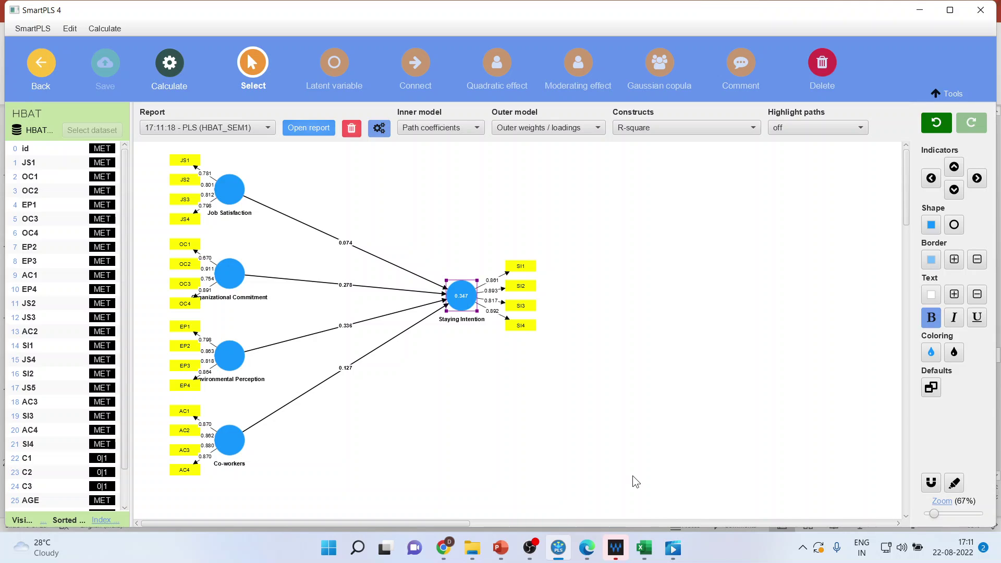
Open the PLS results report, display the outer loadings matrix and highlight the AC1 to AC4 loadings on Co-workers
{"action": "left_click", "coordinate": [312, 130]}
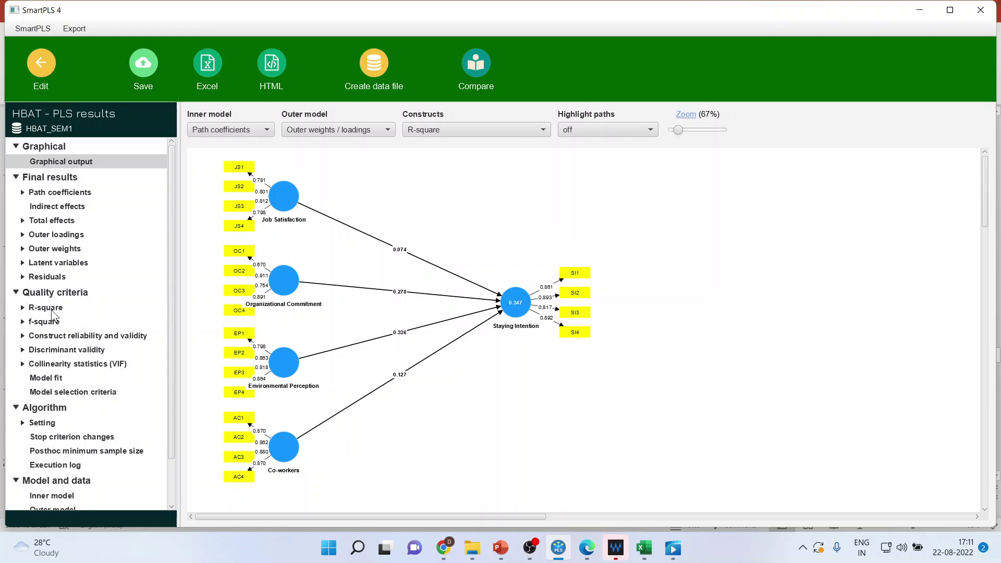
{"action": "left_click", "coordinate": [23, 235]}
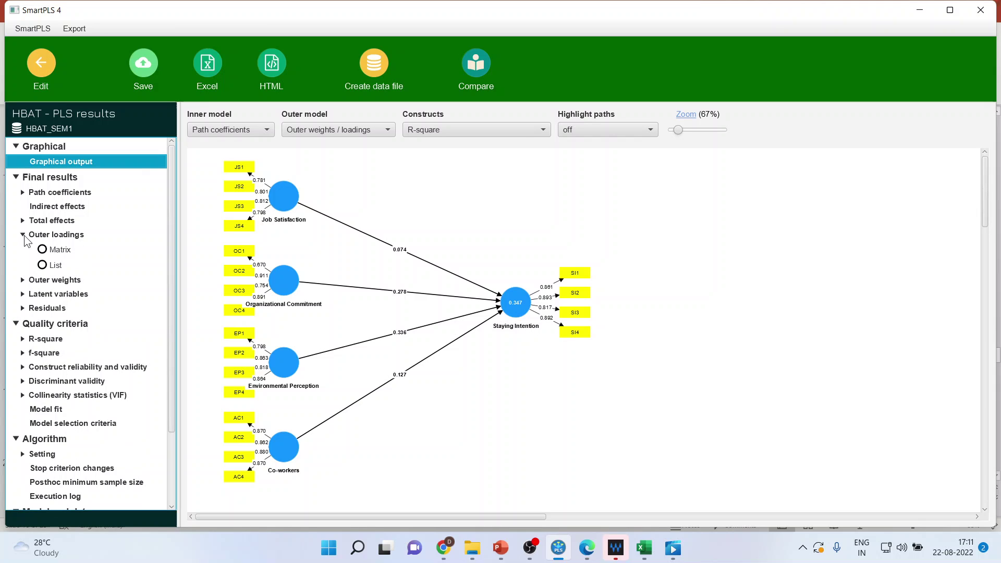
{"action": "left_click", "coordinate": [55, 251]}
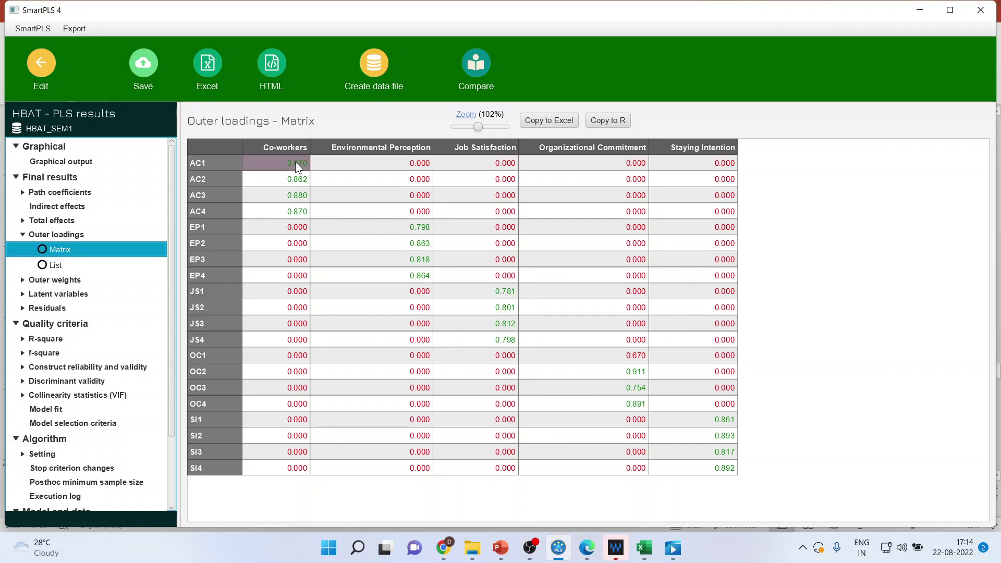
{"action": "left_click_drag", "start_coordinate": [295, 162], "coordinate": [303, 206]}
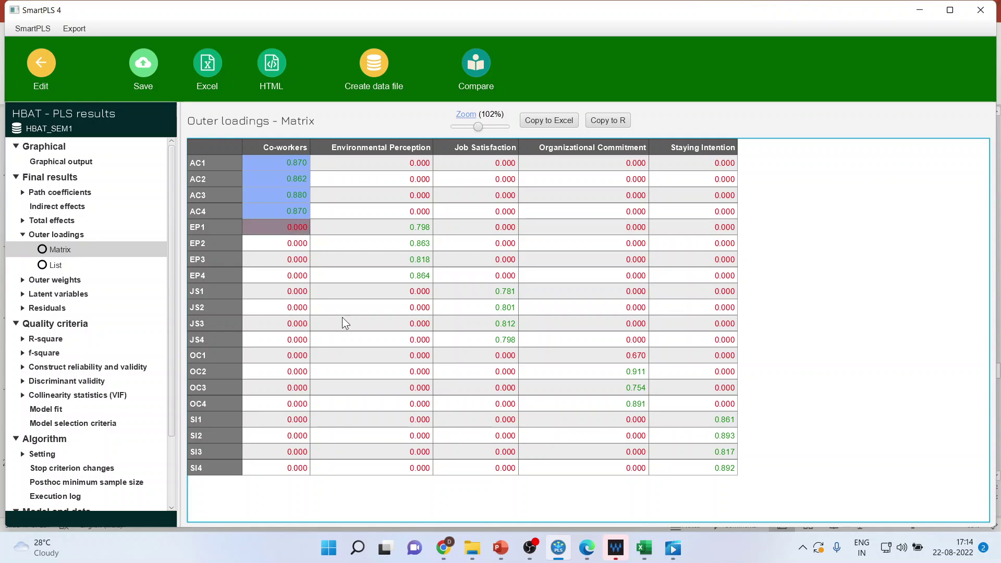
Switch to the Measurement Model presentation in PowerPoint and browse to slide 14 on the 50% variance extracted for Loyalty
{"action": "mouse_move", "coordinate": [501, 557]}
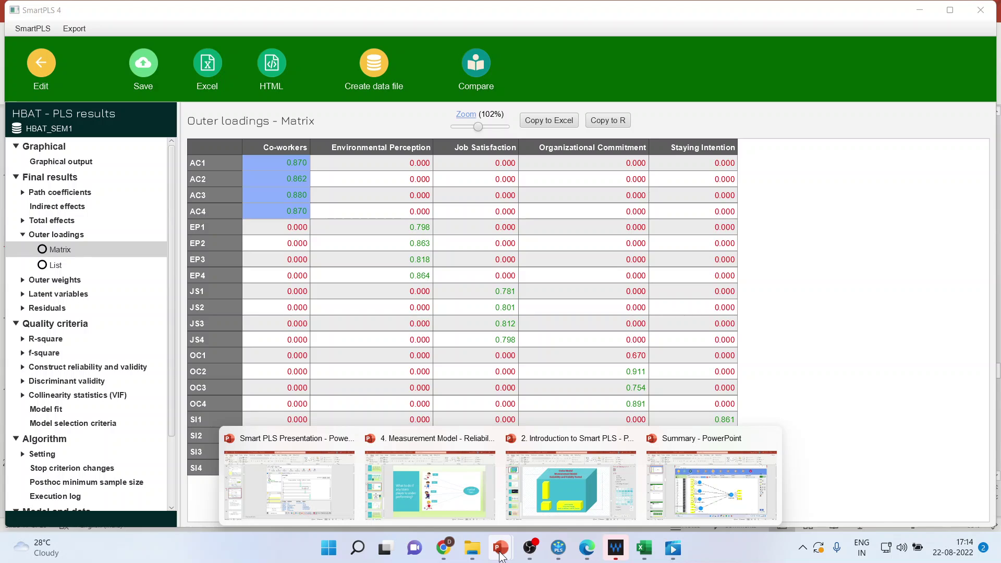
{"action": "left_click", "coordinate": [458, 510]}
{"action": "left_click", "coordinate": [107, 203]}
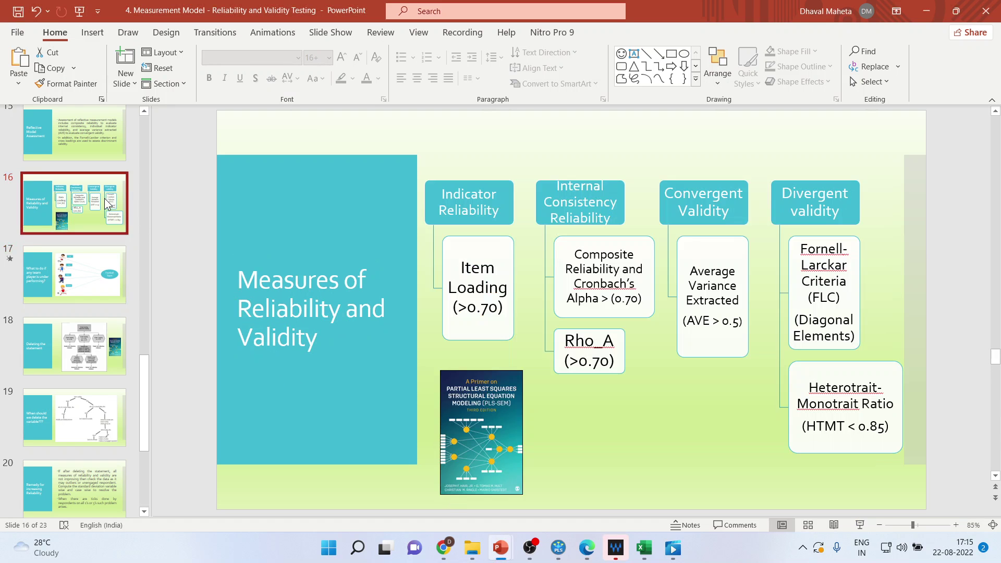
{"action": "key", "text": "Up"}
{"action": "key", "text": "Up"}
{"action": "key", "text": "Up"}
{"action": "key", "text": "Up"}
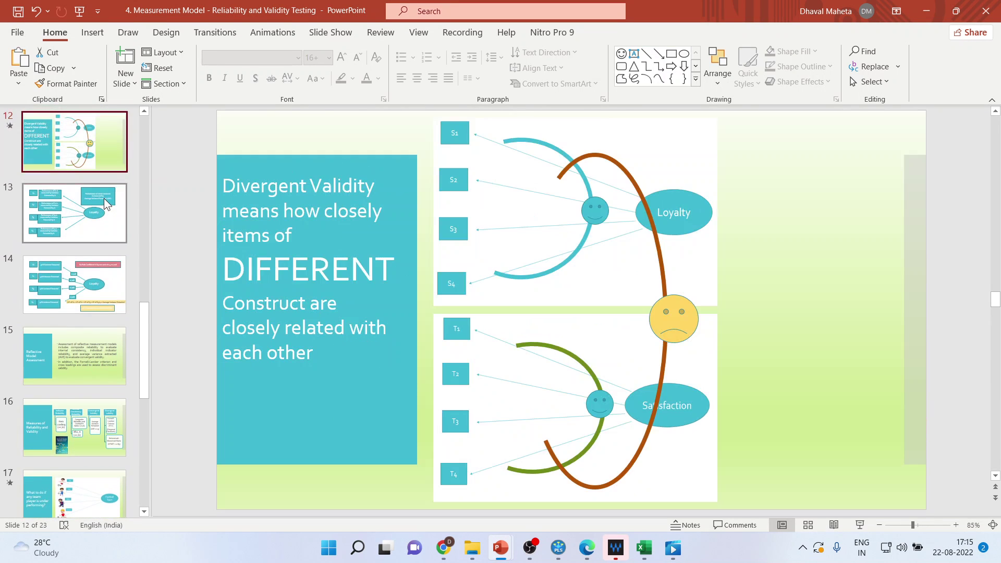
{"action": "key", "text": "Down"}
{"action": "key", "text": "Down"}
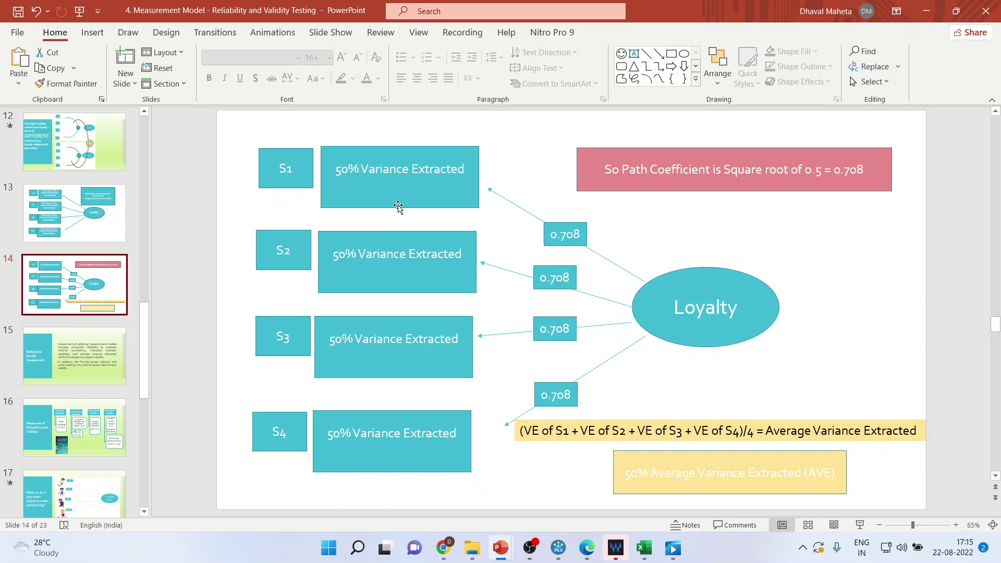
Return to SmartPLS and highlight the OC1 loading on Organizational Commitment in the outer loadings matrix
{"action": "left_click", "coordinate": [559, 548]}
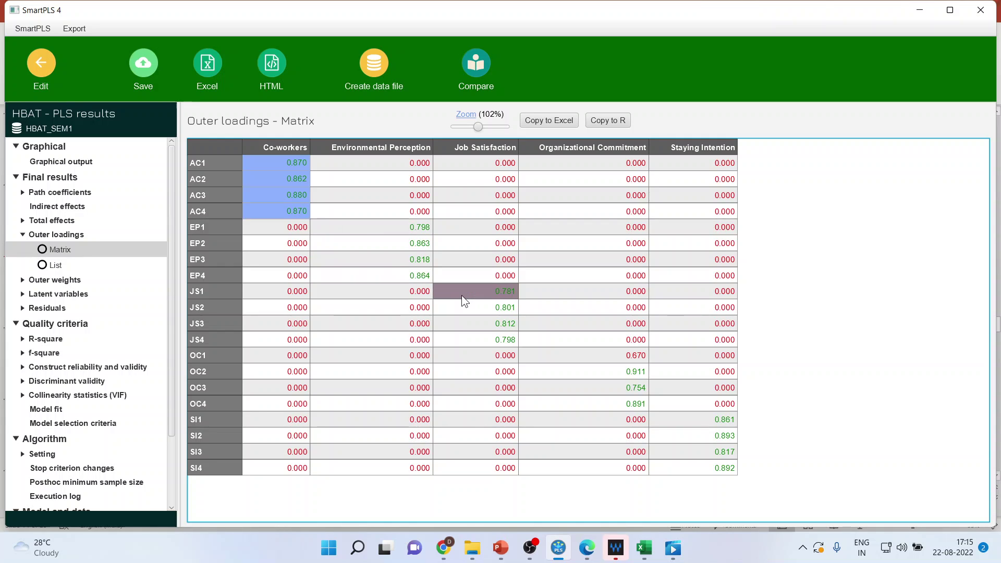
{"action": "left_click", "coordinate": [638, 359]}
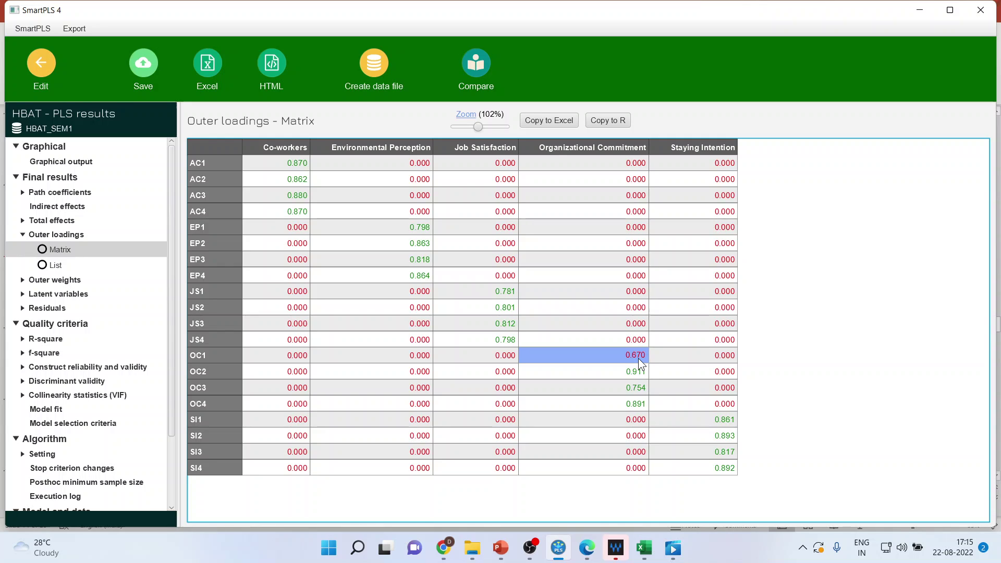
Switch to the Measurement Model presentation and show the "Deleting the statement" slide in slide show mode
{"action": "mouse_move", "coordinate": [498, 553]}
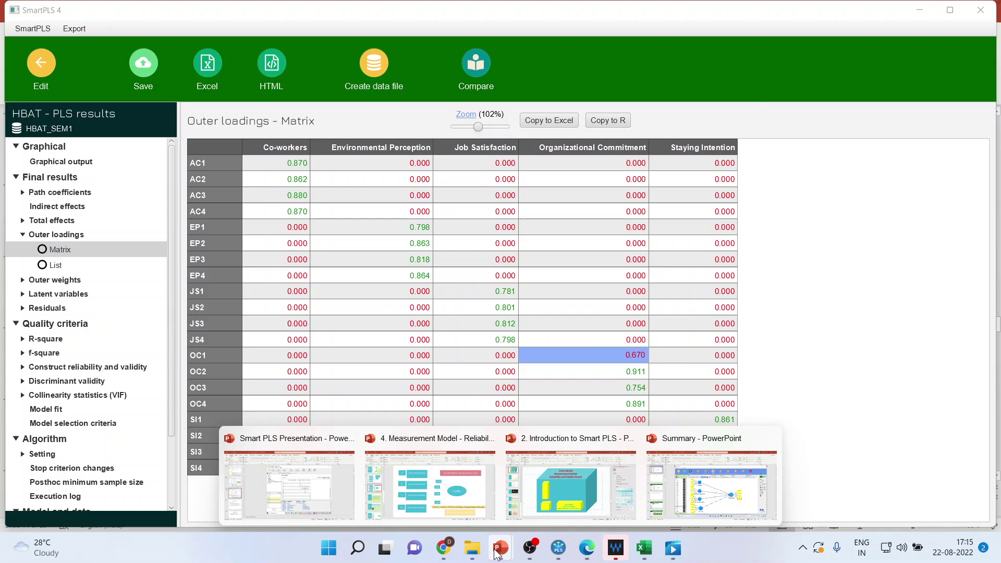
{"action": "left_click", "coordinate": [430, 485]}
{"action": "left_click", "coordinate": [863, 525]}
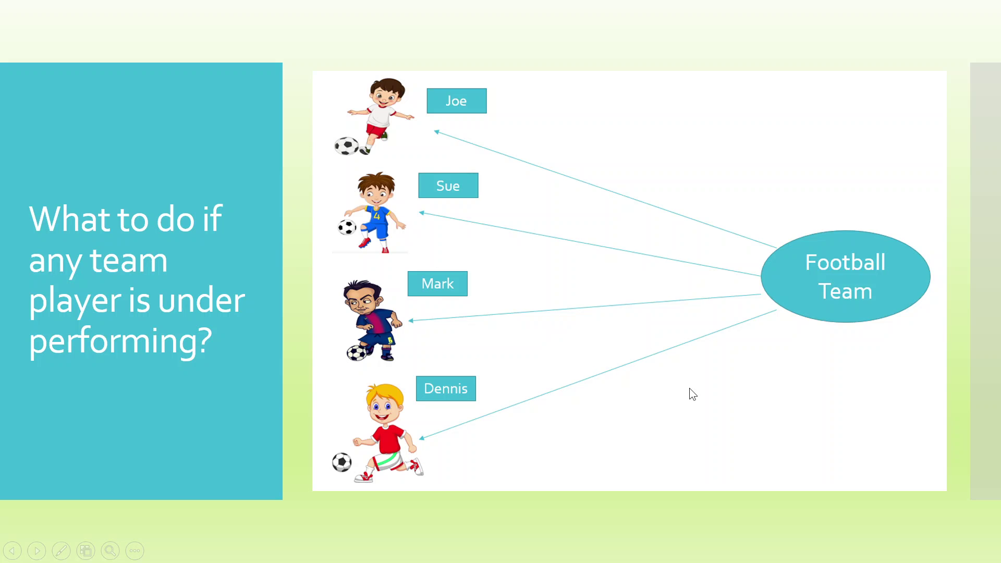
{"action": "key", "text": "Right"}
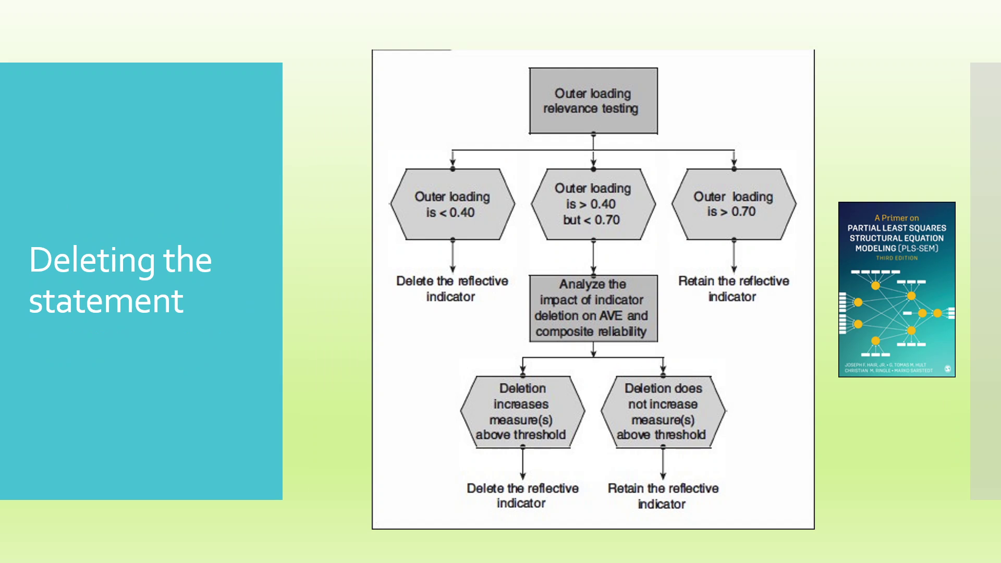
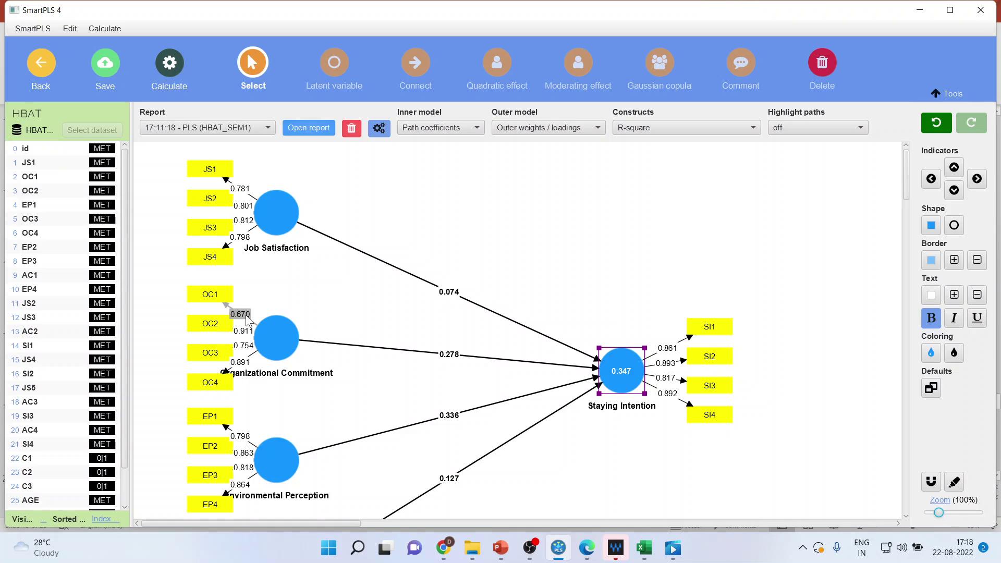
Keep the HBAT model open and rerun the PLS-SEM algorithm on it
{"action": "left_click", "coordinate": [40, 70]}
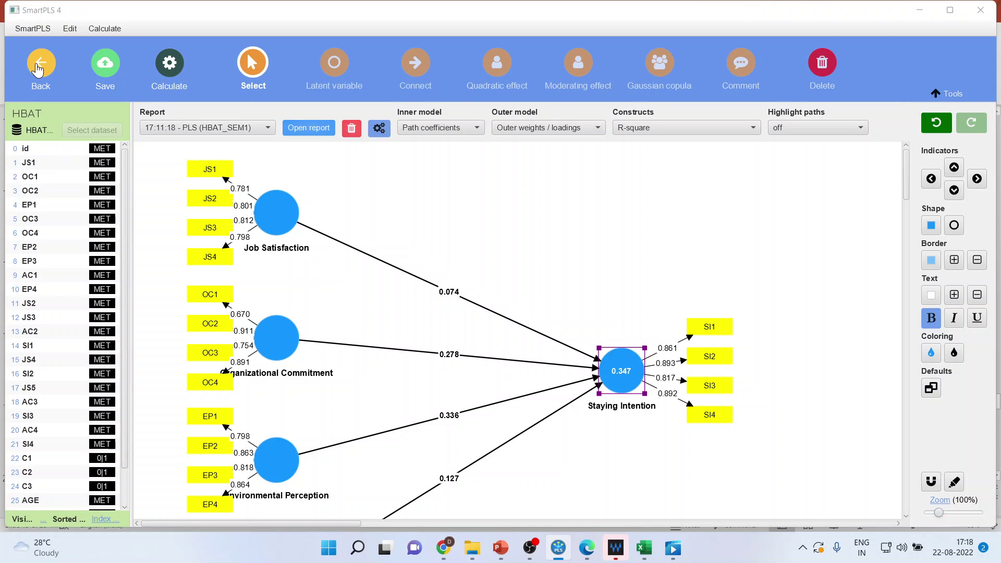
{"action": "left_click", "coordinate": [587, 296]}
{"action": "left_click", "coordinate": [190, 89]}
{"action": "left_click", "coordinate": [209, 97]}
{"action": "left_click", "coordinate": [600, 477]}
Open the new results report and display the construct reliability and validity overview, without saving the report
{"action": "left_click", "coordinate": [309, 129]}
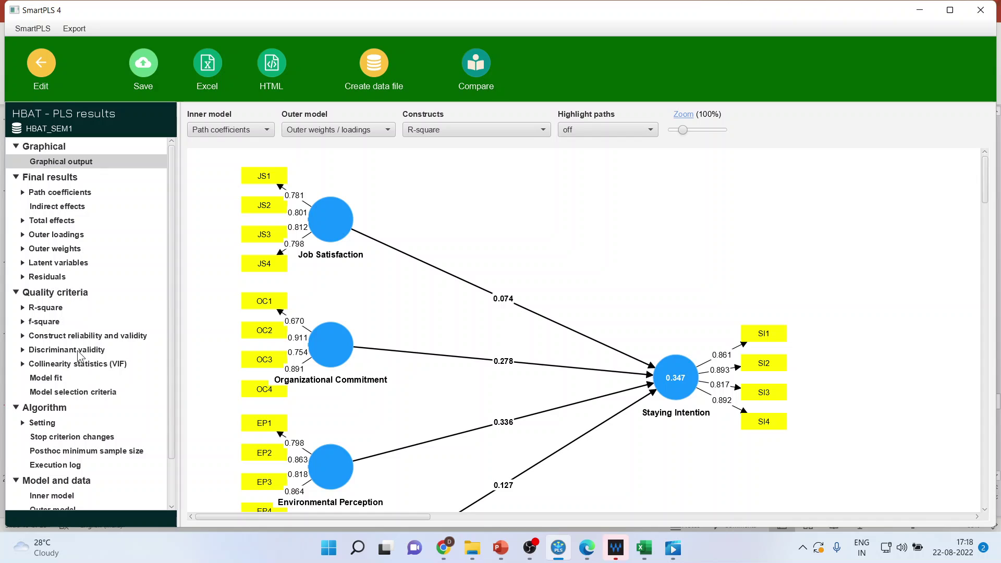
{"action": "left_click", "coordinate": [23, 336]}
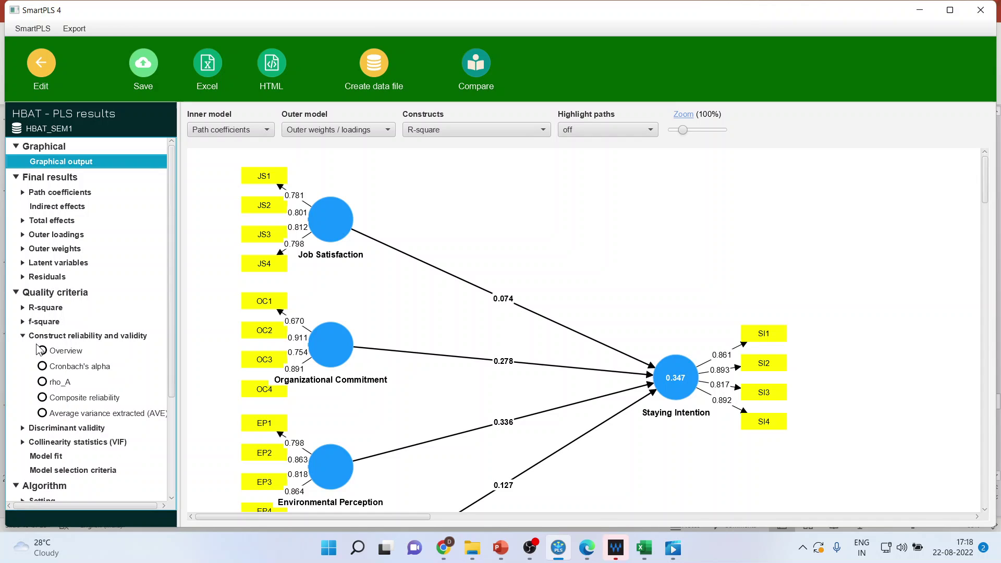
{"action": "left_click", "coordinate": [76, 336]}
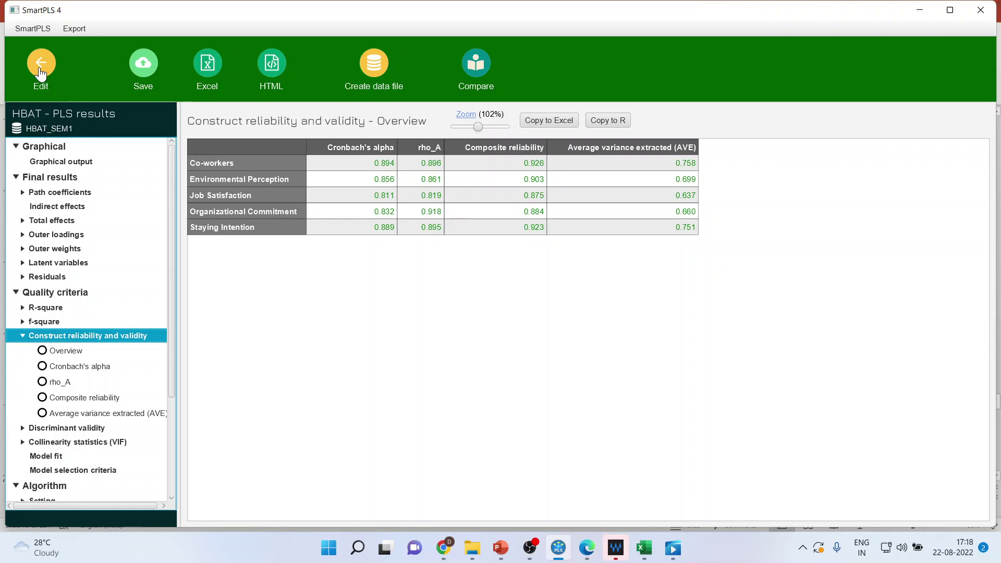
{"action": "left_click", "coordinate": [135, 73]}
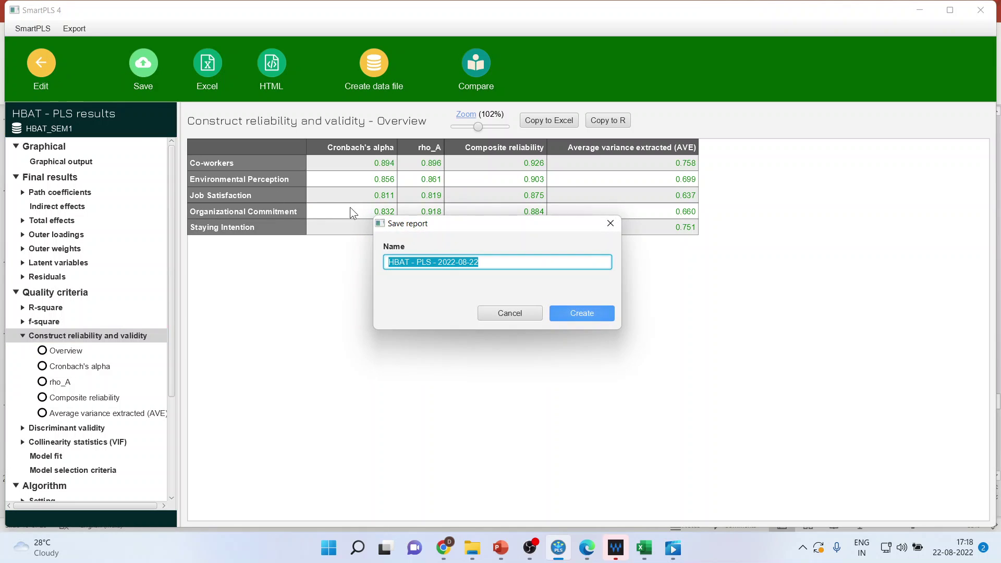
{"action": "left_click", "coordinate": [505, 312]}
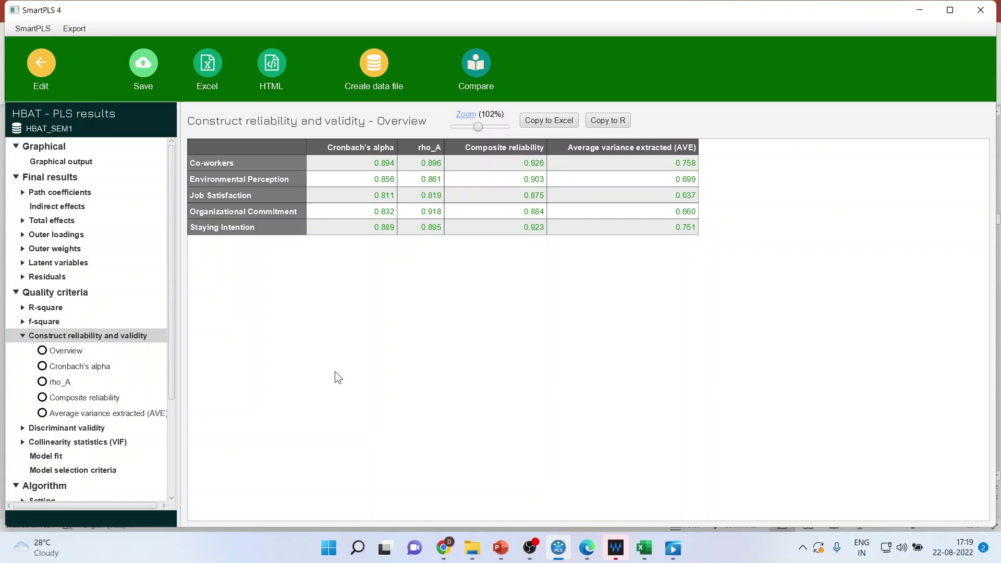
View the Cronbach's alpha, rho_A, composite reliability and AVE charts, and open the customization settings of the AVE chart
{"action": "left_click", "coordinate": [87, 366]}
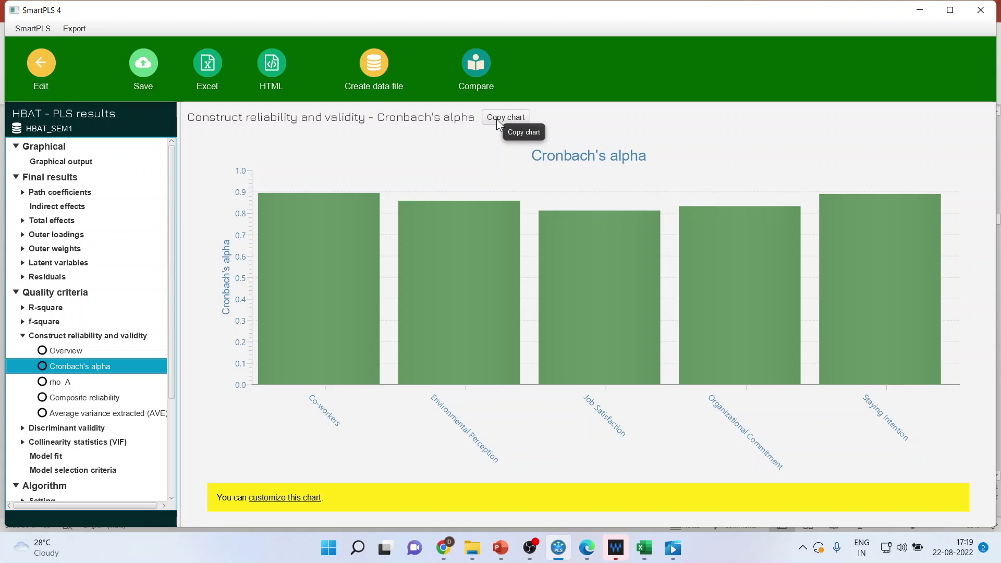
{"action": "left_click", "coordinate": [62, 385]}
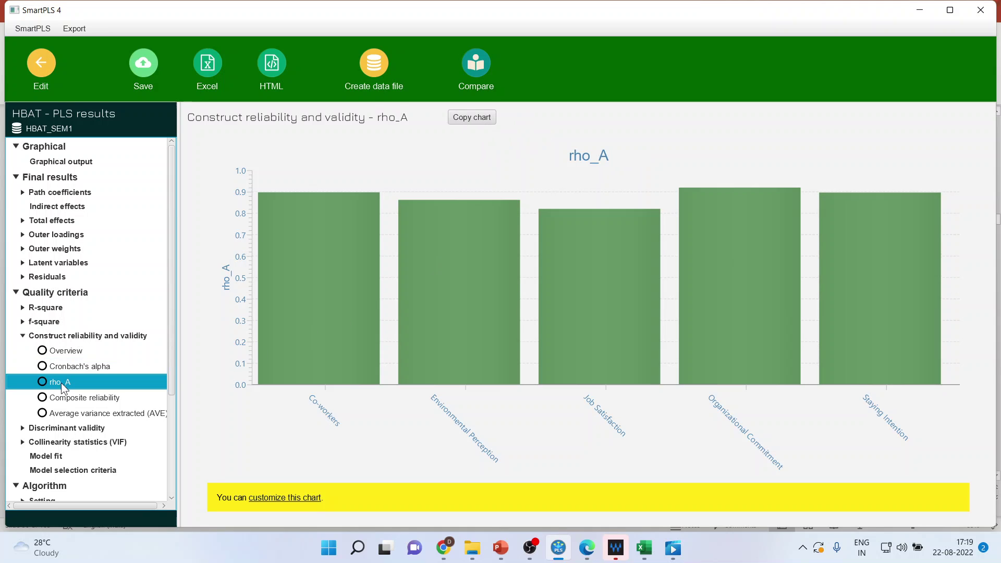
{"action": "left_click", "coordinate": [74, 401]}
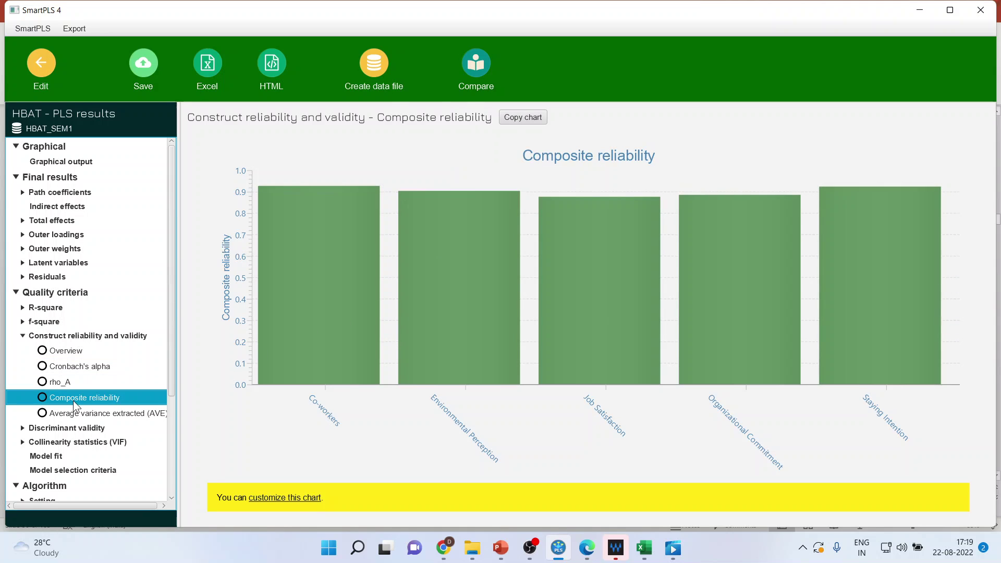
{"action": "left_click", "coordinate": [82, 414]}
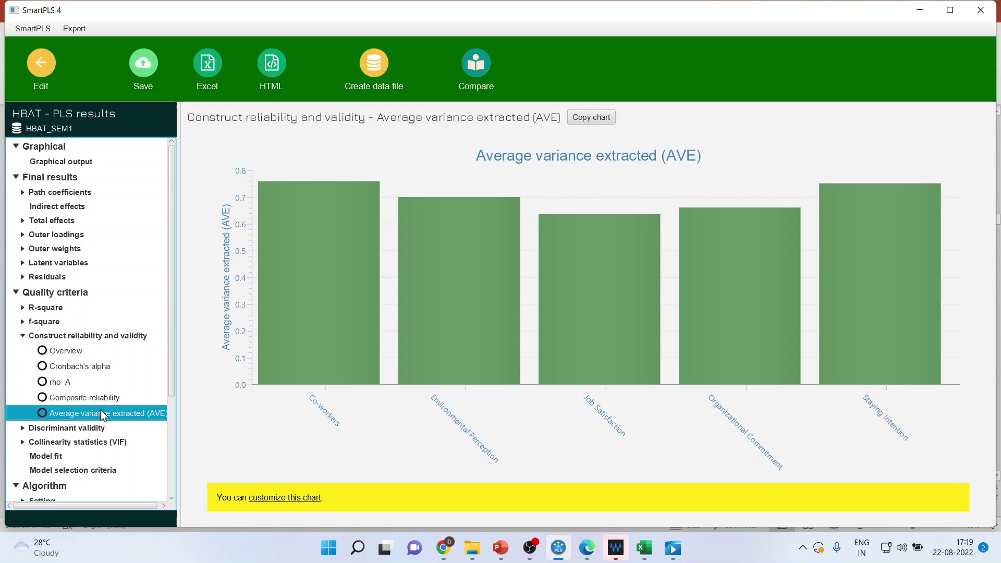
{"action": "left_click", "coordinate": [284, 501]}
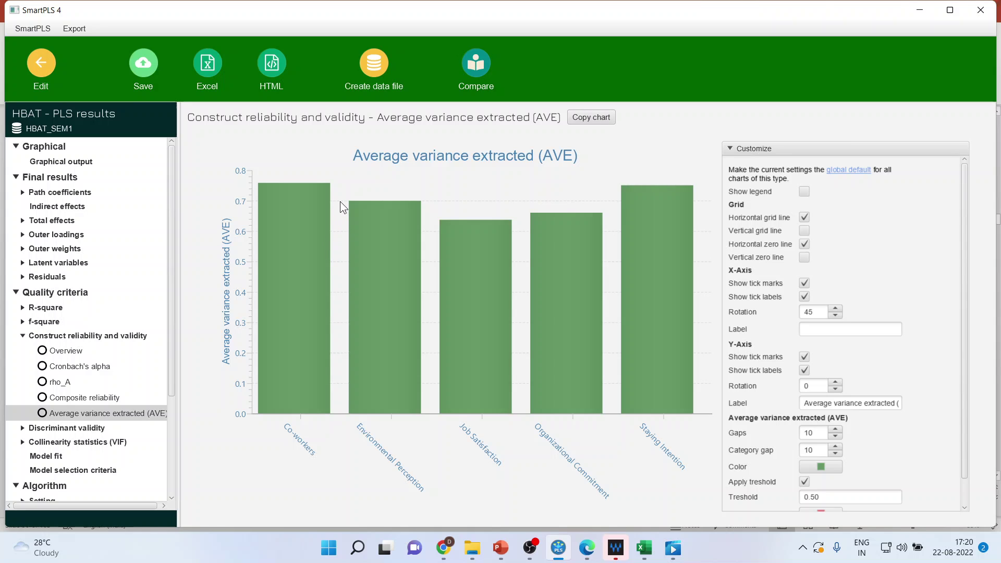
Review the Cronbach's alpha, rho_A and composite reliability charts once more
{"action": "left_click", "coordinate": [69, 366]}
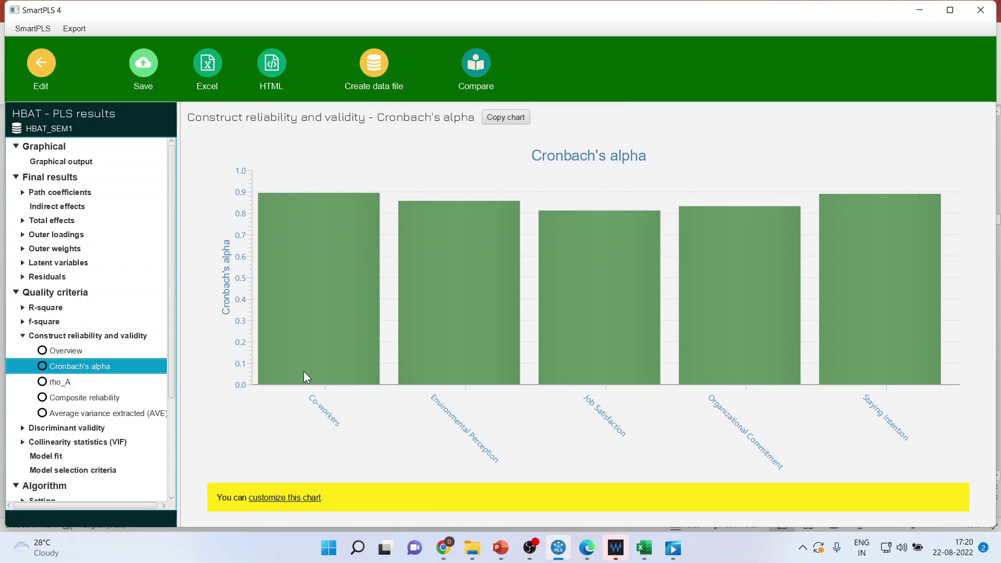
{"action": "left_click", "coordinate": [54, 384]}
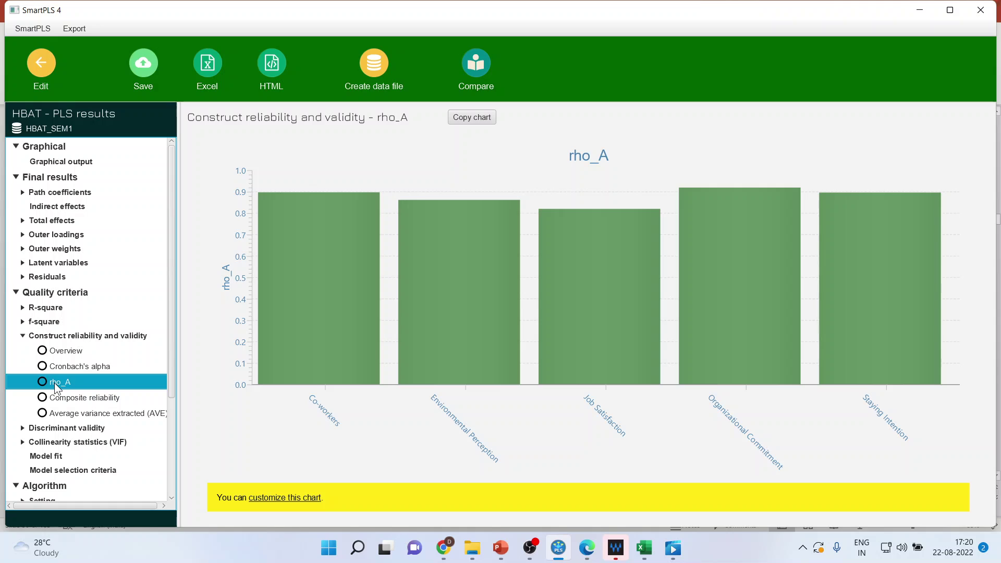
{"action": "left_click", "coordinate": [68, 399]}
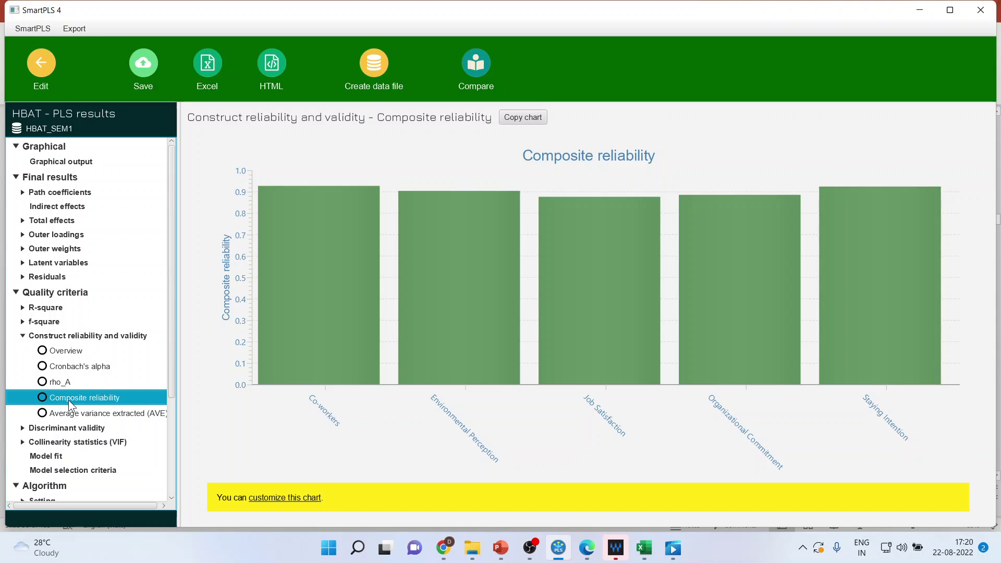
Leave the HBAT results report and close the HBAT model, saving its changes
{"action": "left_click", "coordinate": [42, 70]}
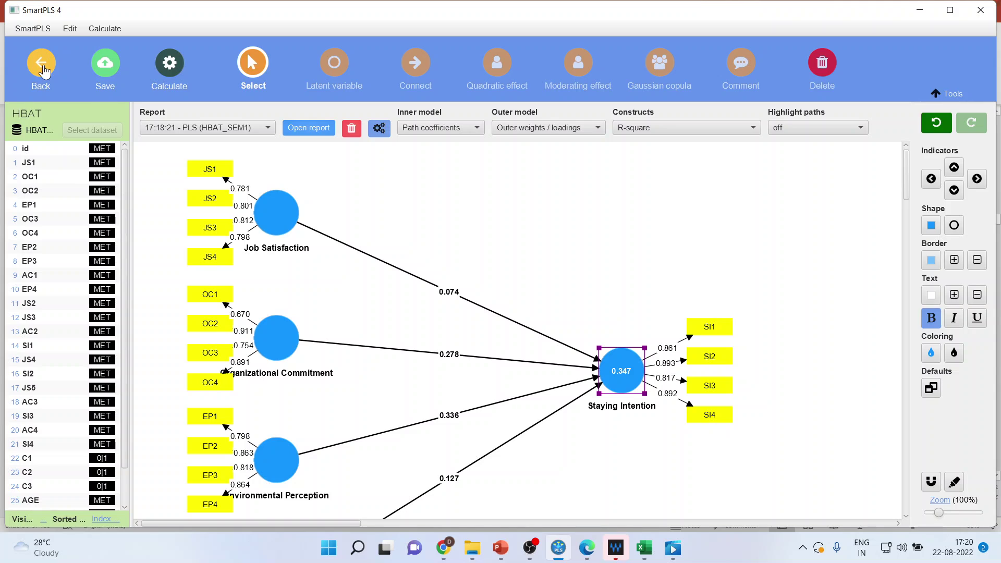
{"action": "left_click", "coordinate": [43, 70]}
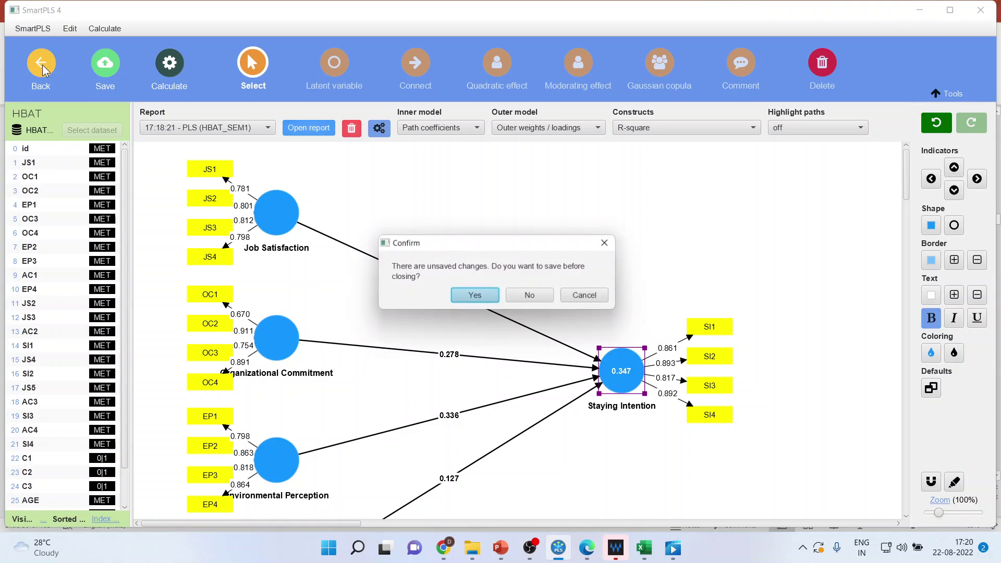
{"action": "left_click", "coordinate": [475, 296]}
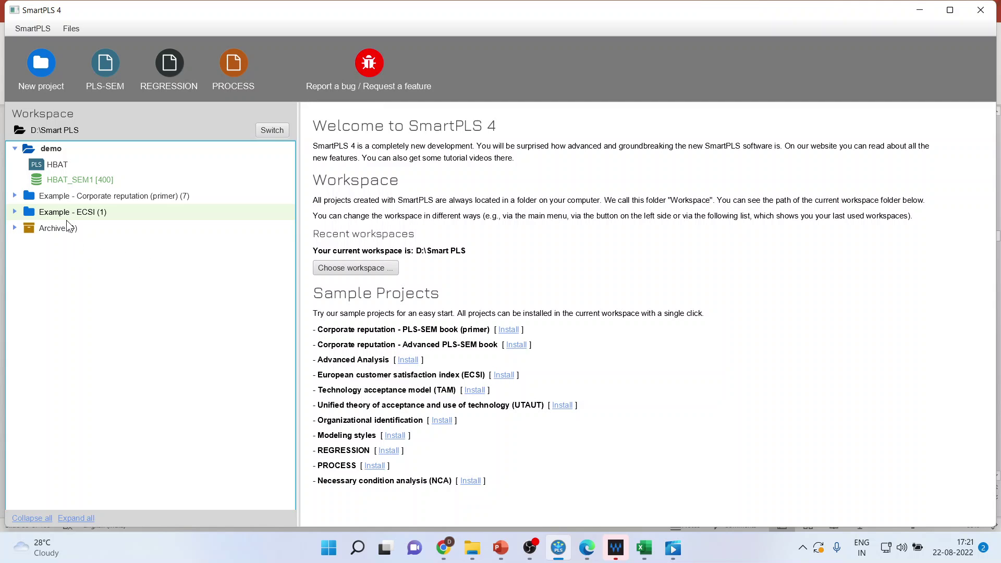
Open the model of the Example - ECSI project from the workspace
{"action": "left_click", "coordinate": [15, 212]}
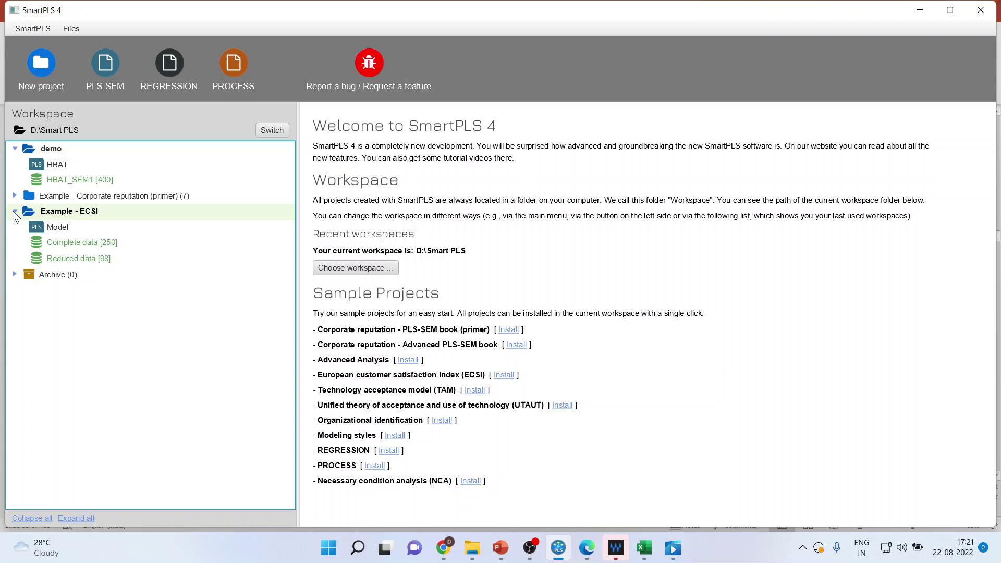
{"action": "double_click", "coordinate": [57, 226]}
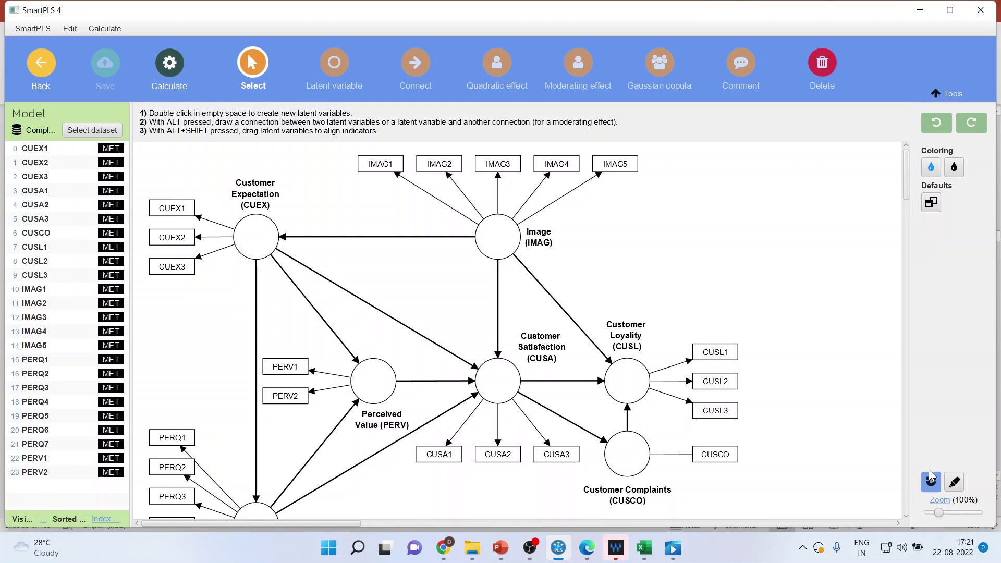
{"action": "left_click_drag", "start_coordinate": [943, 516], "coordinate": [939, 517]}
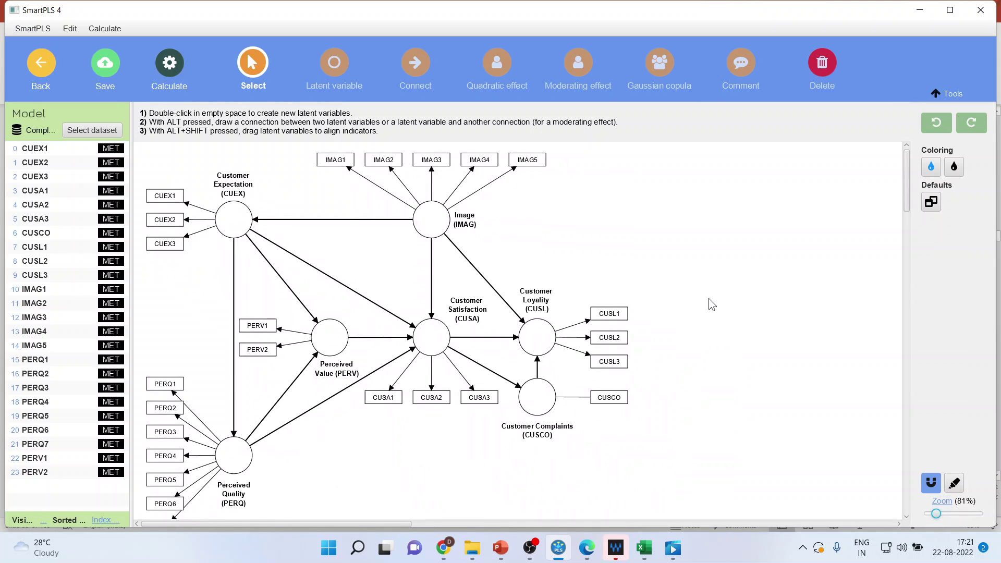
{"action": "scroll", "coordinate": [712, 302], "scroll_direction": "down", "scroll_amount": 1}
{"action": "scroll", "coordinate": [710, 302], "scroll_direction": "up", "scroll_amount": 1}
Run the PLS-SEM algorithm on the ECSI model with path weighting, standardized results and default initial weights
{"action": "left_click", "coordinate": [172, 72]}
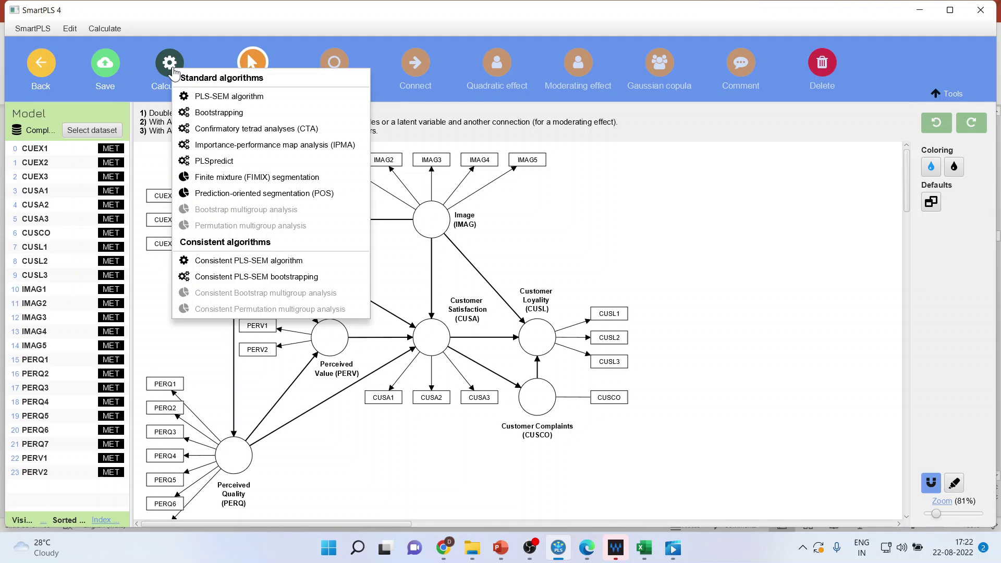
{"action": "left_click", "coordinate": [221, 98]}
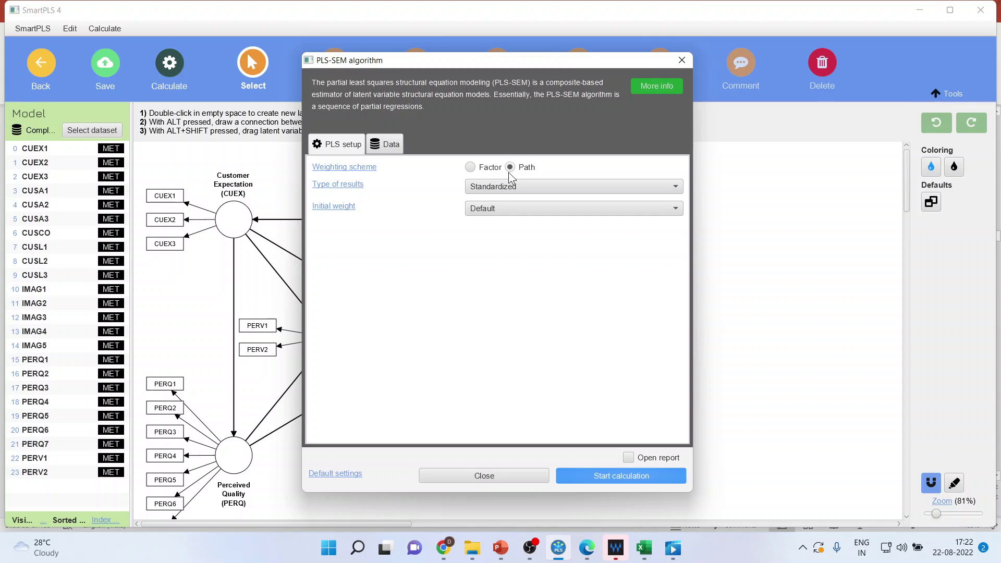
{"action": "left_click", "coordinate": [634, 477]}
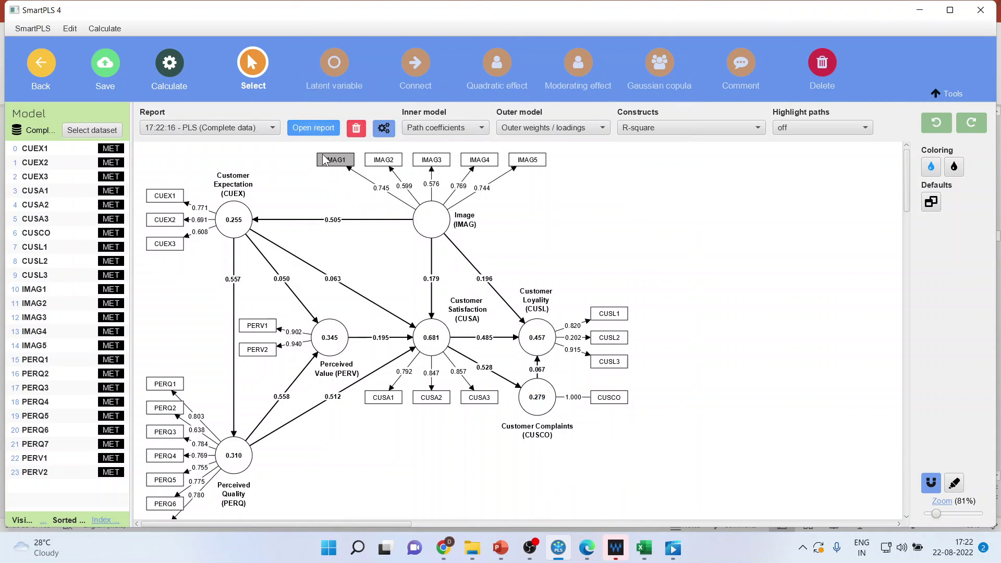
Open the ECSI results report and examine the outer loadings matrix, checking the CUEX1 and CUSL2 loadings
{"action": "left_click", "coordinate": [310, 133]}
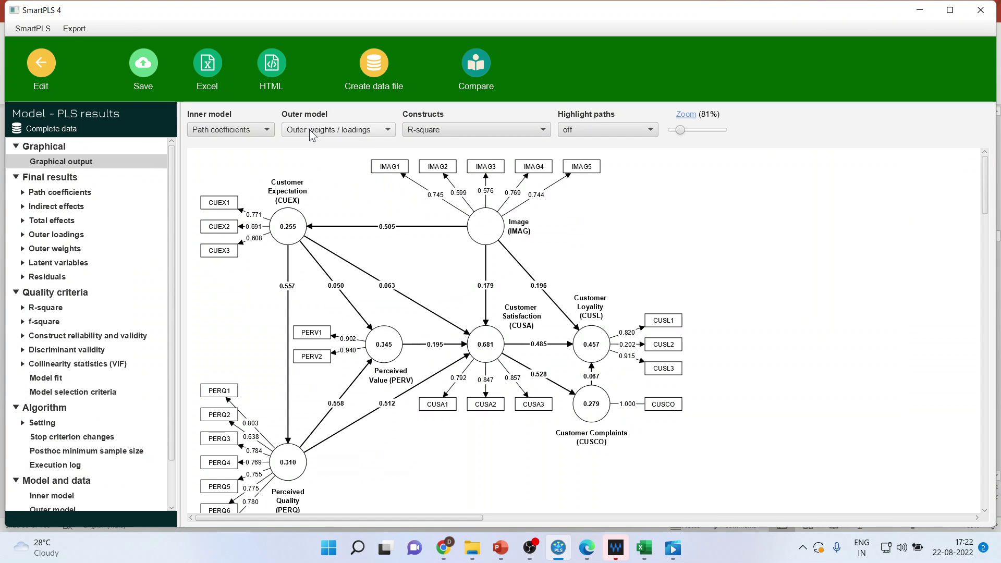
{"action": "left_click", "coordinate": [22, 235]}
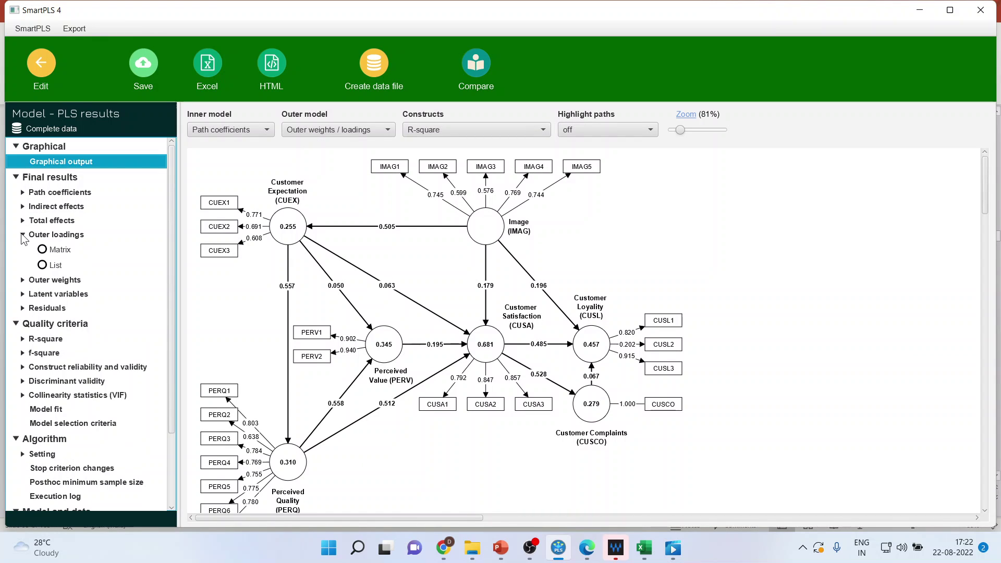
{"action": "left_click", "coordinate": [62, 249]}
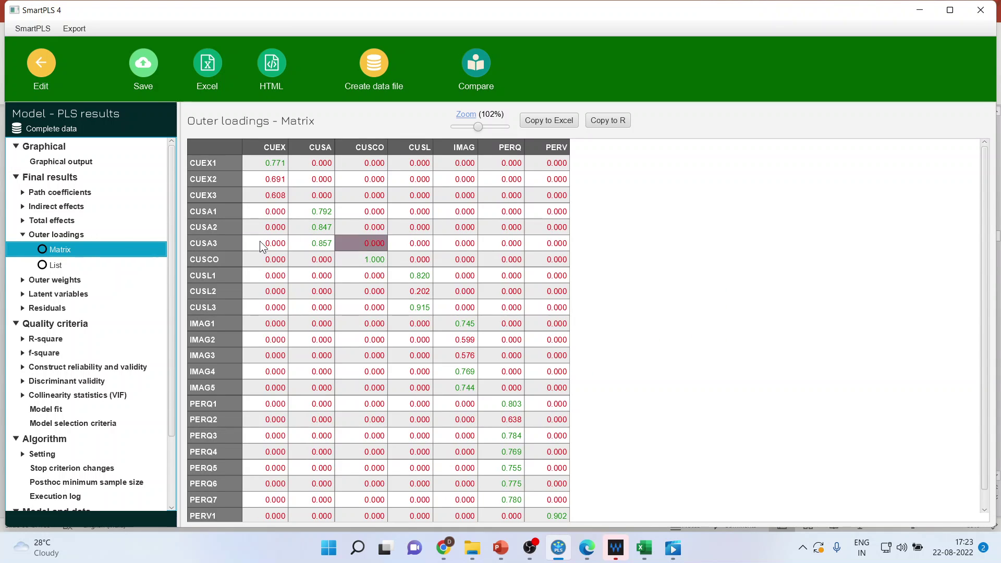
{"action": "left_click", "coordinate": [279, 159]}
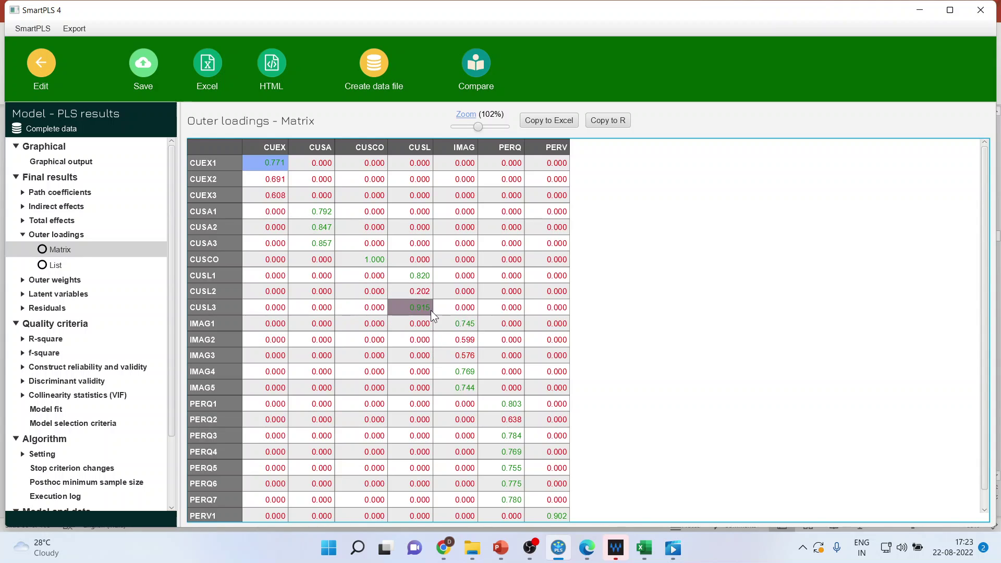
{"action": "left_click", "coordinate": [425, 296]}
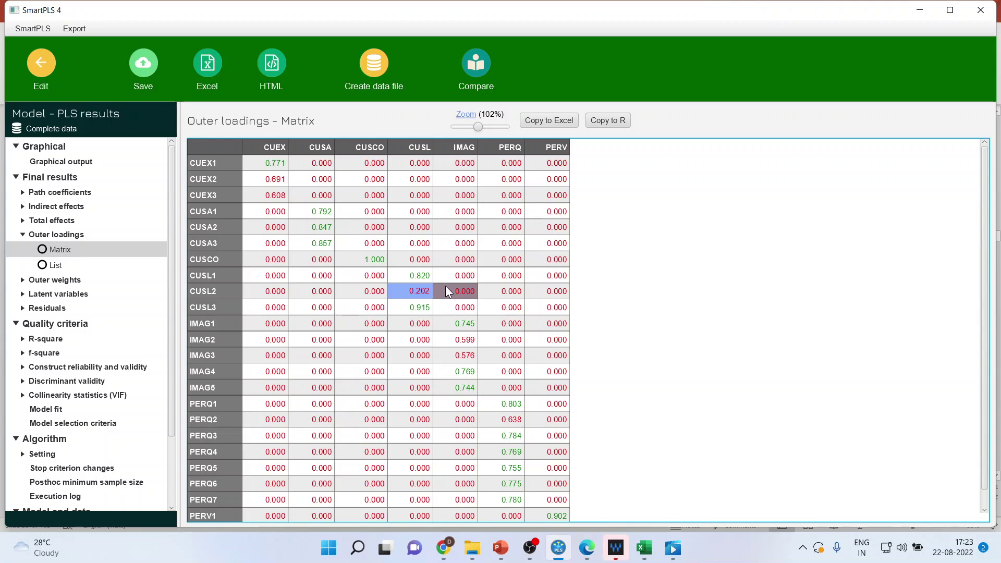
{"action": "left_click", "coordinate": [22, 280]}
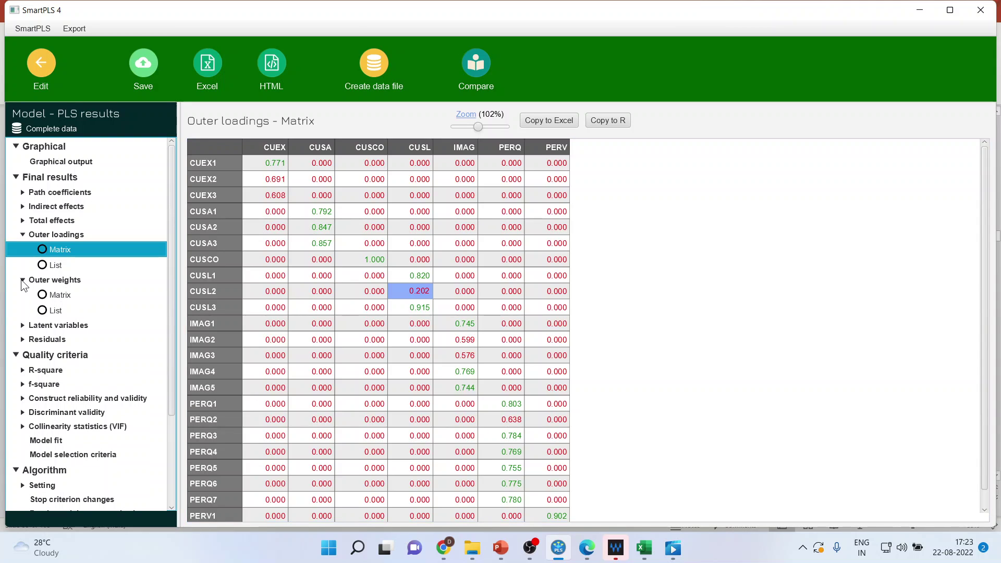
{"action": "left_click", "coordinate": [23, 280]}
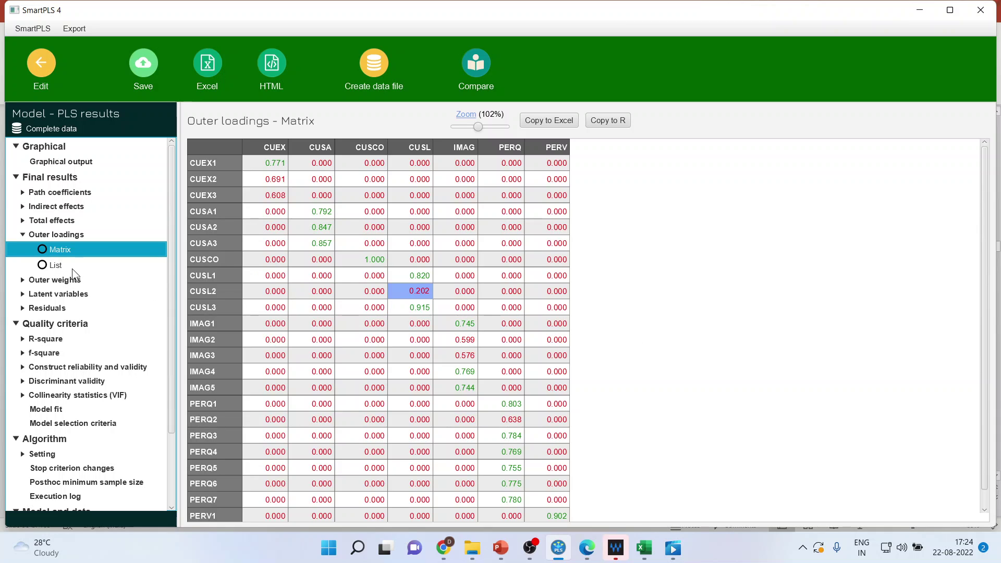
Return to the ECSI model, keep it open and rerun the PLS-SEM algorithm on it
{"action": "left_click", "coordinate": [39, 66]}
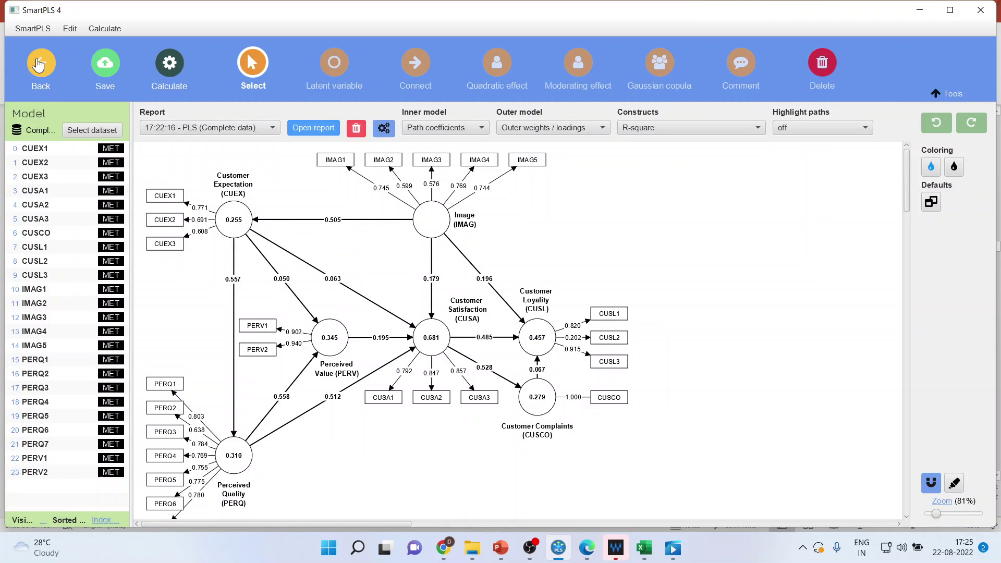
{"action": "left_click", "coordinate": [38, 63]}
{"action": "left_click", "coordinate": [582, 294]}
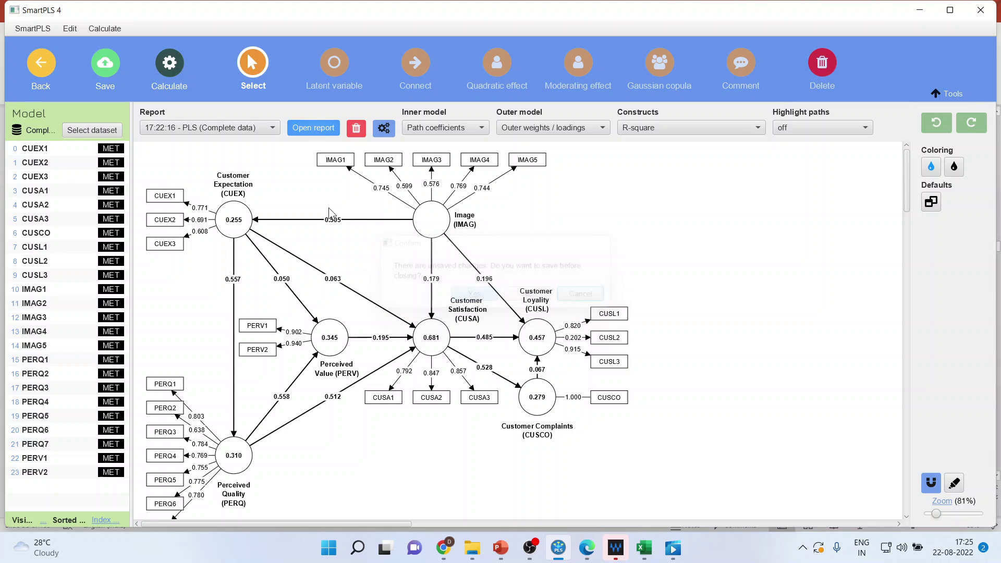
{"action": "left_click", "coordinate": [170, 65]}
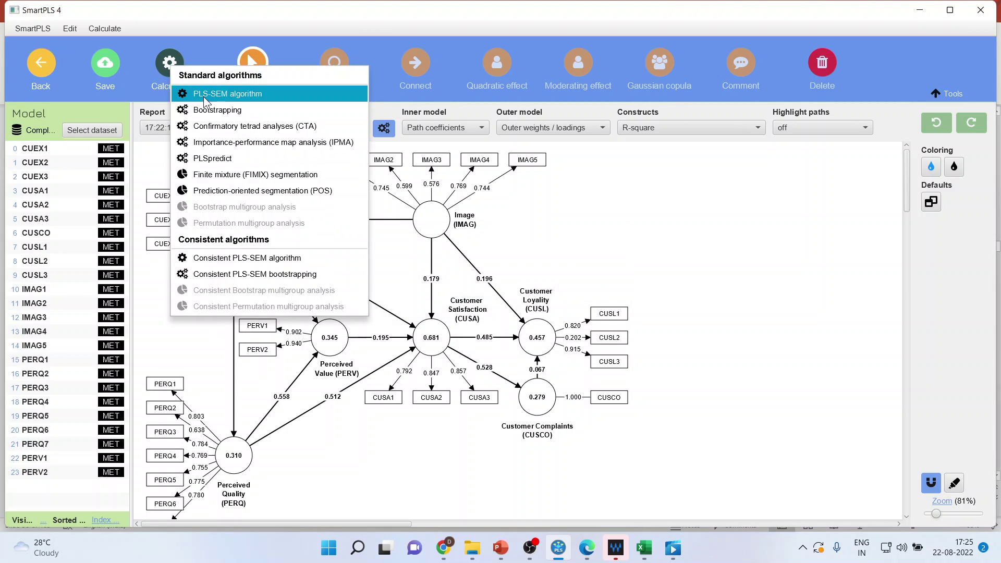
{"action": "left_click", "coordinate": [203, 96]}
{"action": "left_click", "coordinate": [621, 475]}
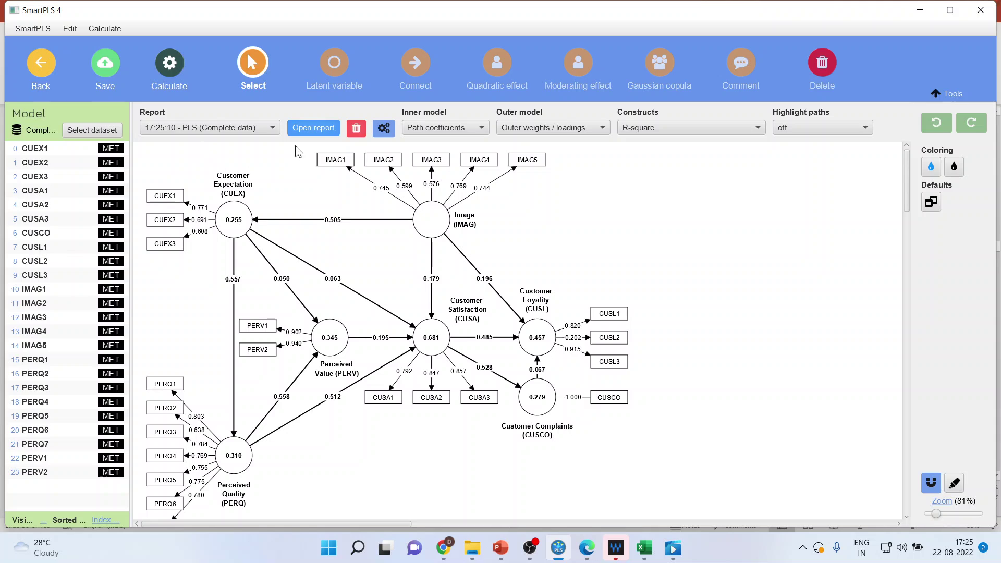
Open the new ECSI report and check the construct reliability and validity overview, particularly Cronbach's alpha for CUSL
{"action": "left_click", "coordinate": [299, 130]}
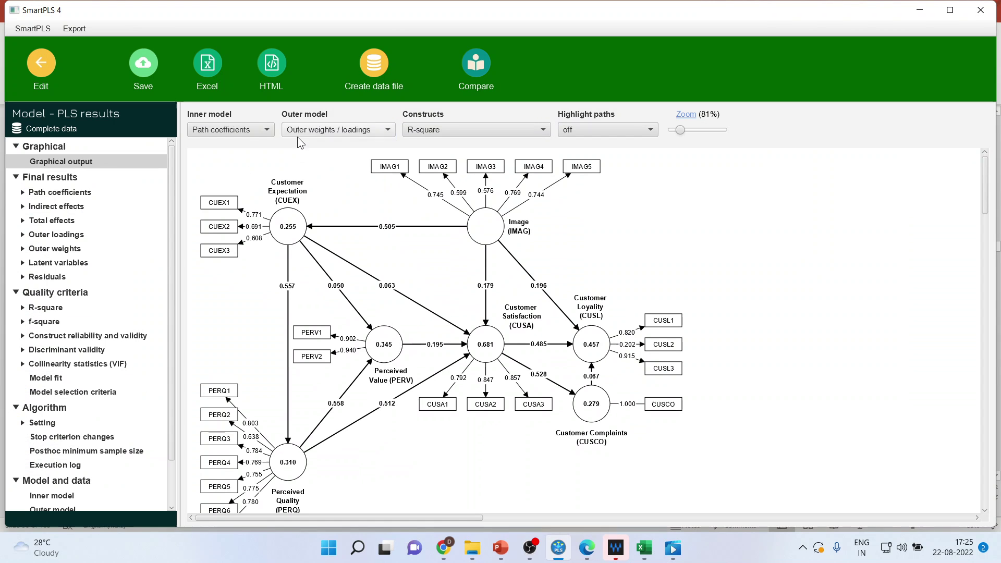
{"action": "left_click", "coordinate": [91, 337]}
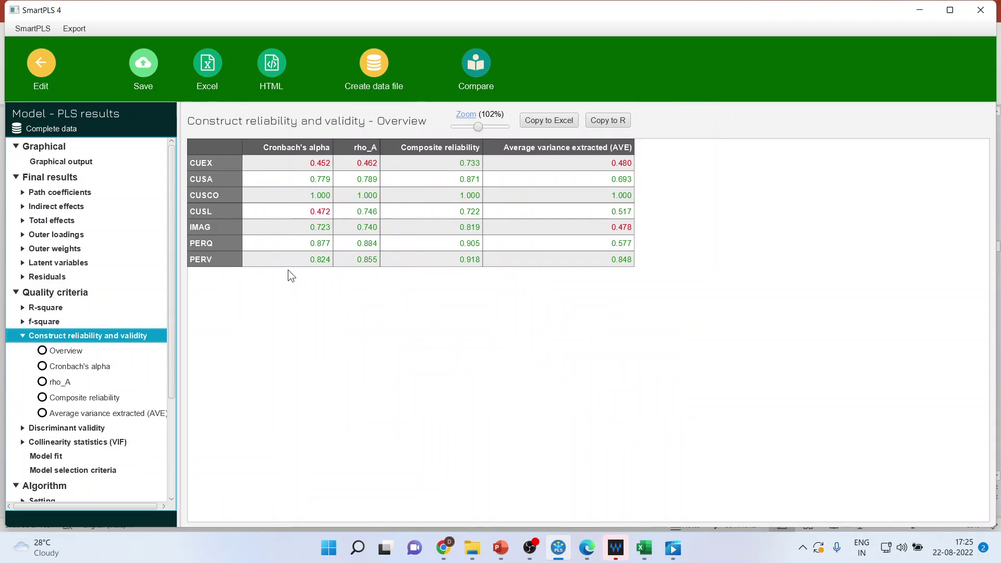
{"action": "left_click", "coordinate": [317, 213]}
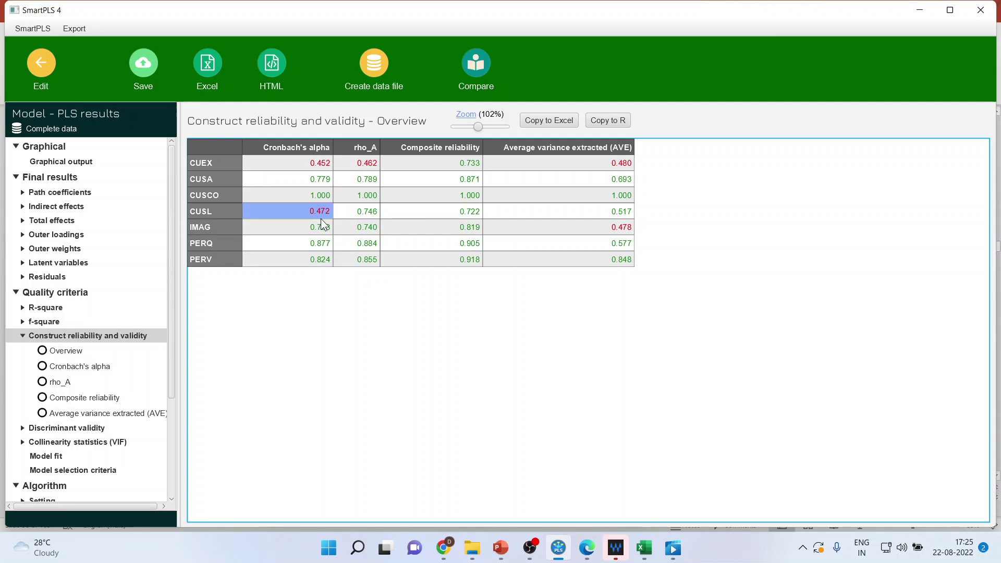
Switch to the Measurement Model presentation in PowerPoint, review the "When should we delete the variable???" slide full screen, and return to SmartPLS
{"action": "mouse_move", "coordinate": [500, 548]}
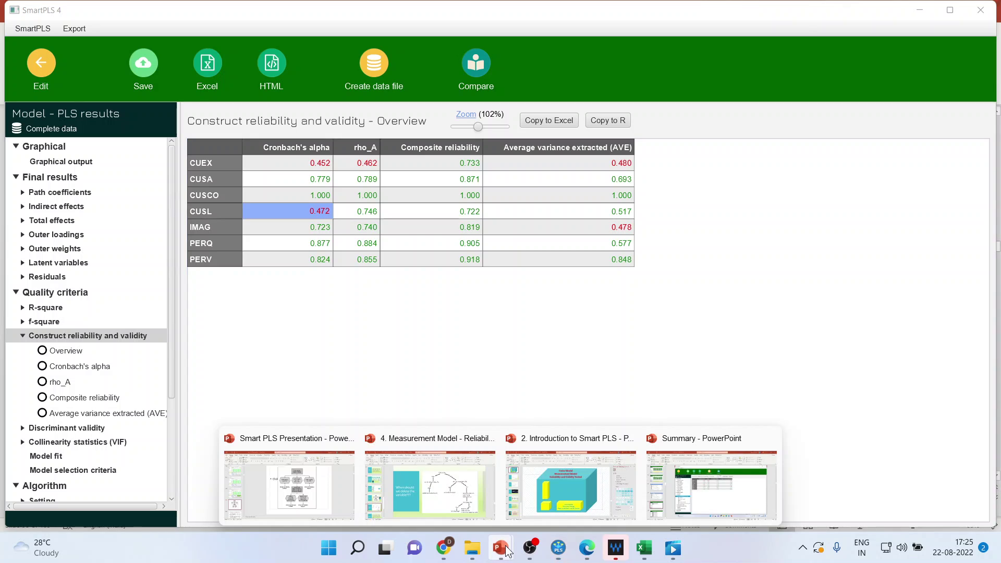
{"action": "left_click", "coordinate": [442, 480]}
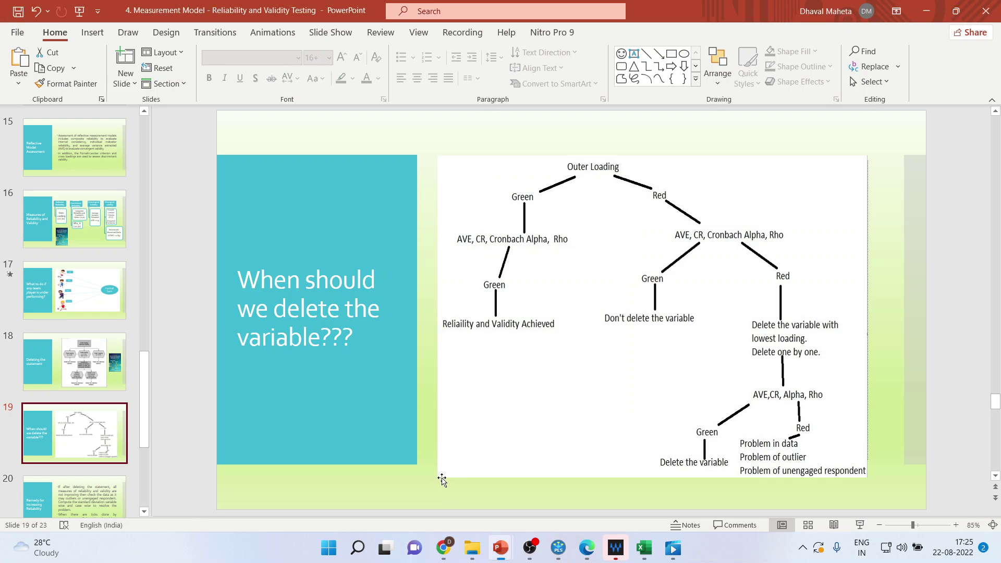
{"action": "left_click", "coordinate": [861, 524]}
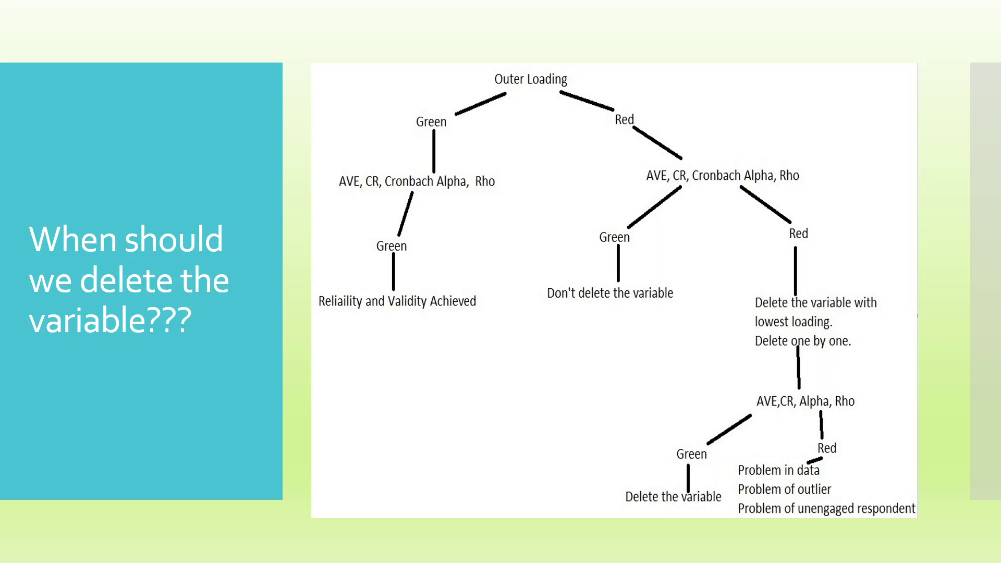
{"action": "key", "text": "alt+Tab"}
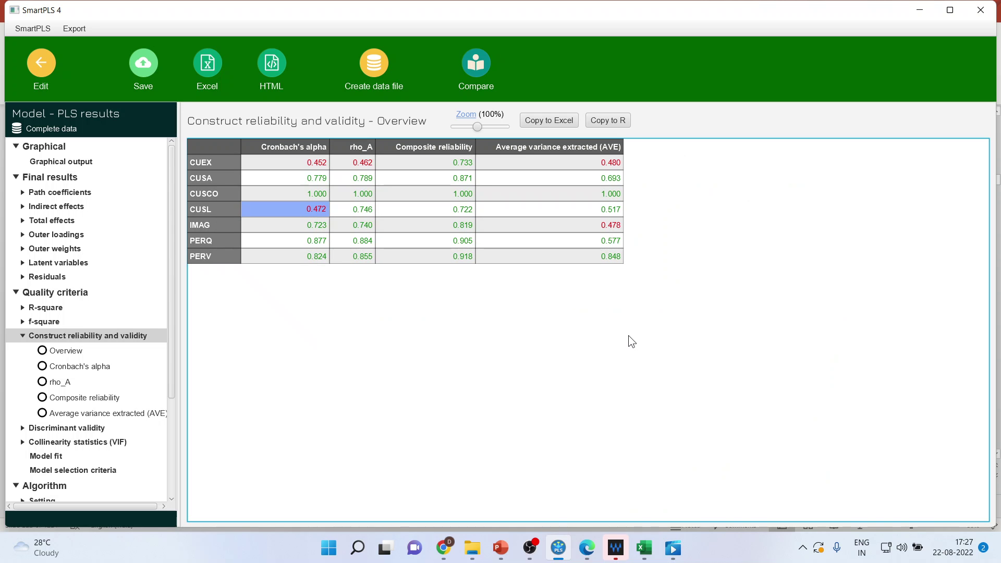
Return to the ECSI model and delete the CUSL2 indicator from Customer Loyalty
{"action": "left_click", "coordinate": [39, 68]}
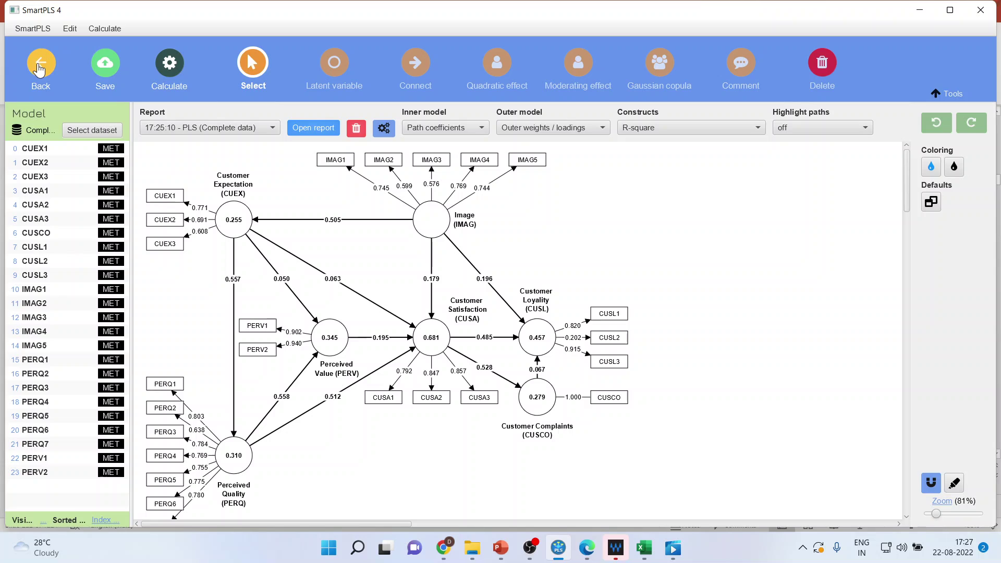
{"action": "left_click", "coordinate": [613, 341]}
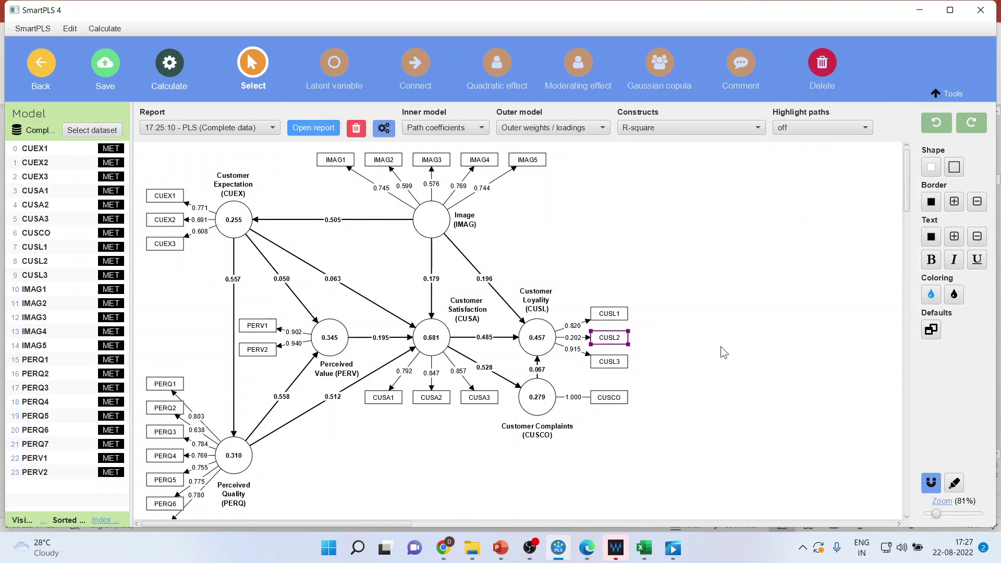
{"action": "key", "text": "Delete"}
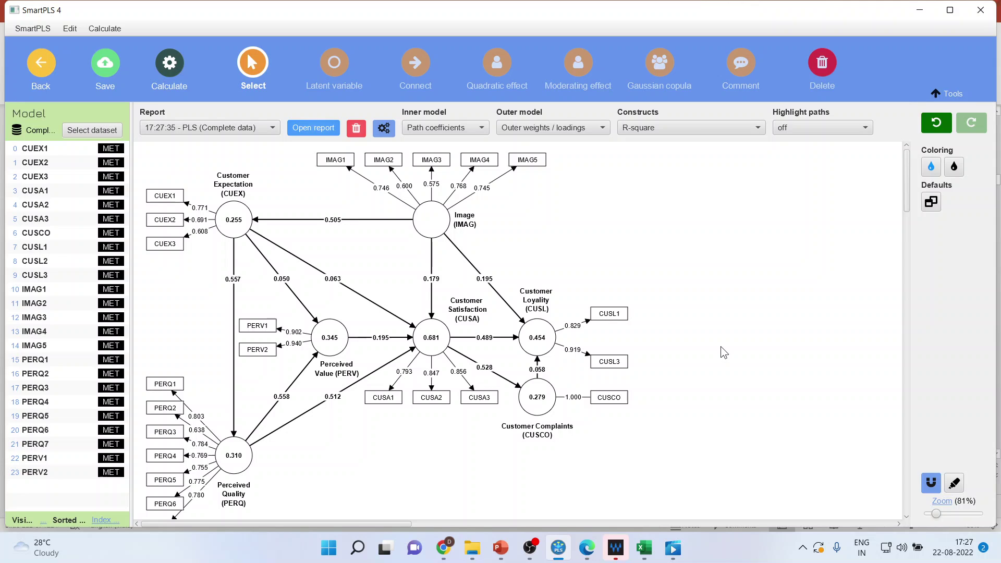
Rerun the PLS-SEM algorithm on the model without CUSL2 and display the outer loadings matrix in its new report
{"action": "left_click", "coordinate": [170, 73]}
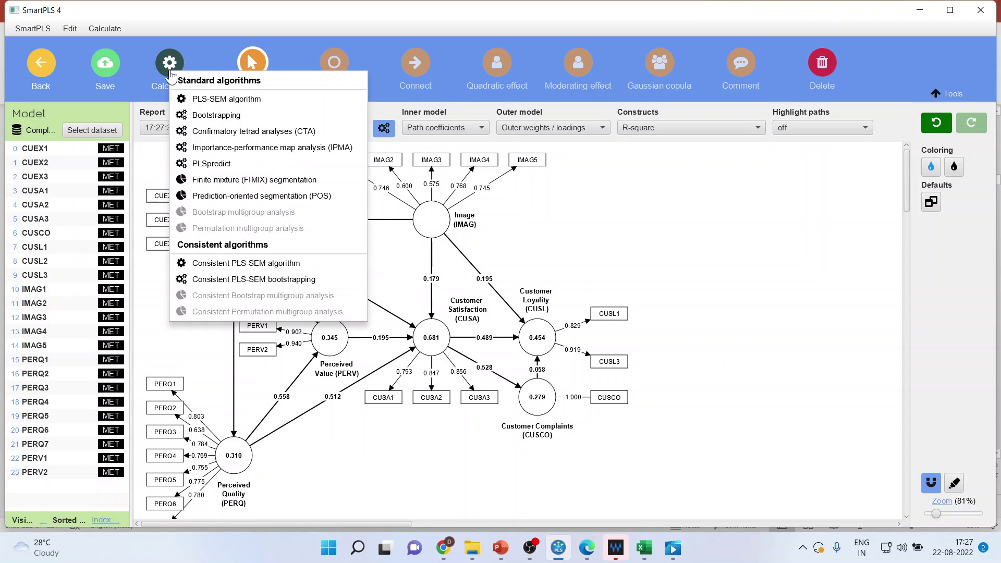
{"action": "left_click", "coordinate": [202, 104]}
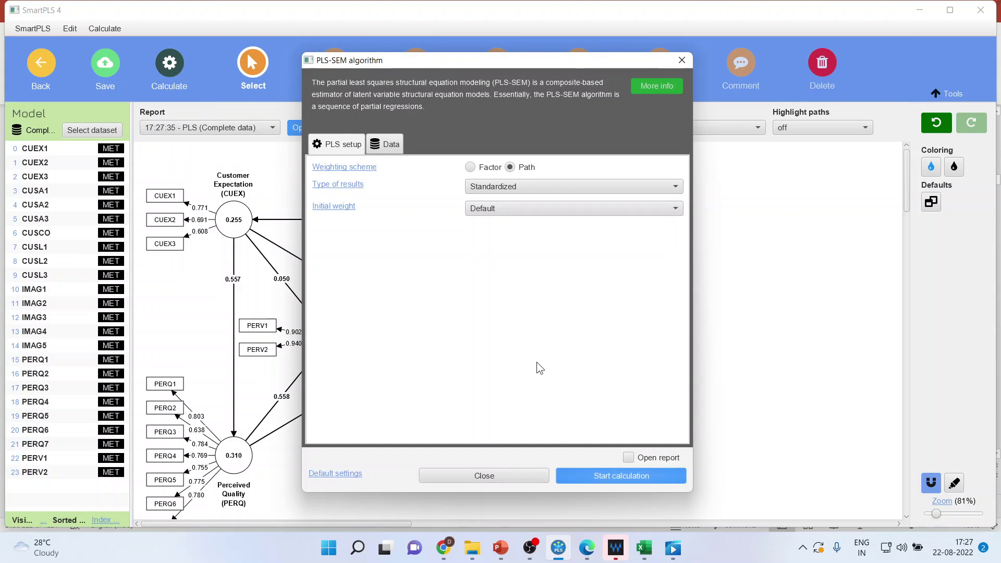
{"action": "left_click", "coordinate": [602, 476]}
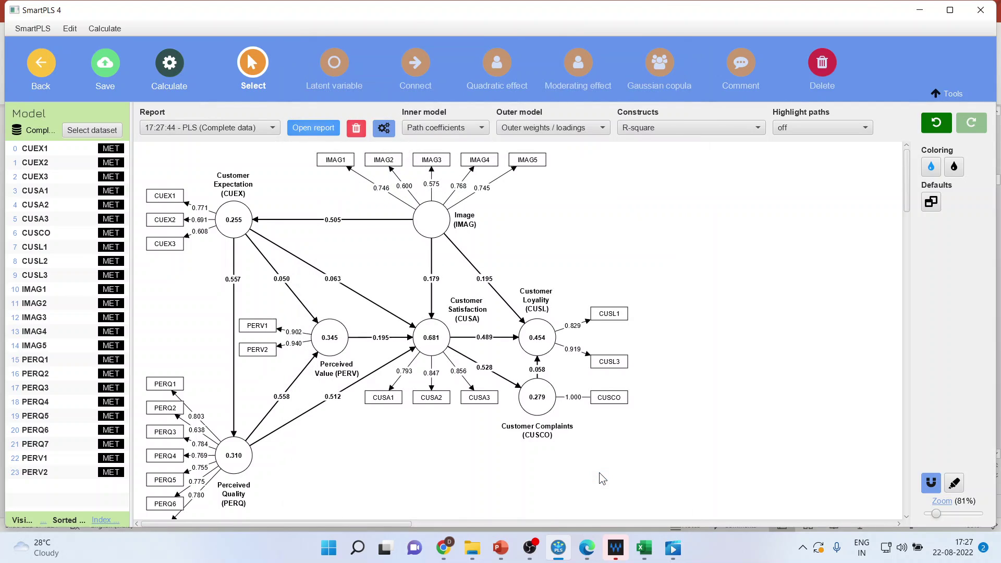
{"action": "left_click", "coordinate": [313, 128]}
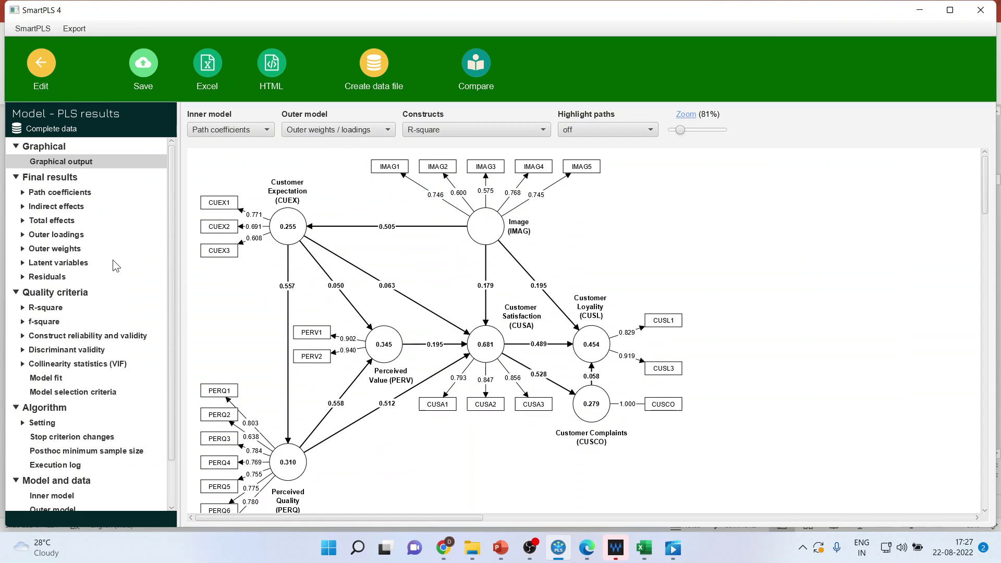
{"action": "left_click", "coordinate": [45, 237]}
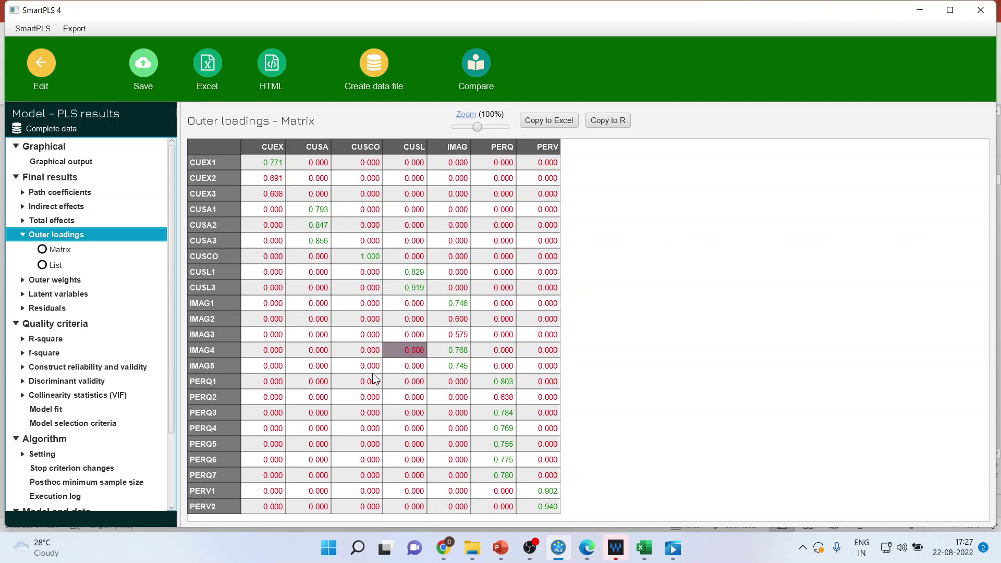
Check the CUSL1 and CUSL3 outer loadings and CUSL's values in the construct reliability and validity overview
{"action": "left_click_drag", "start_coordinate": [412, 272], "coordinate": [413, 284]}
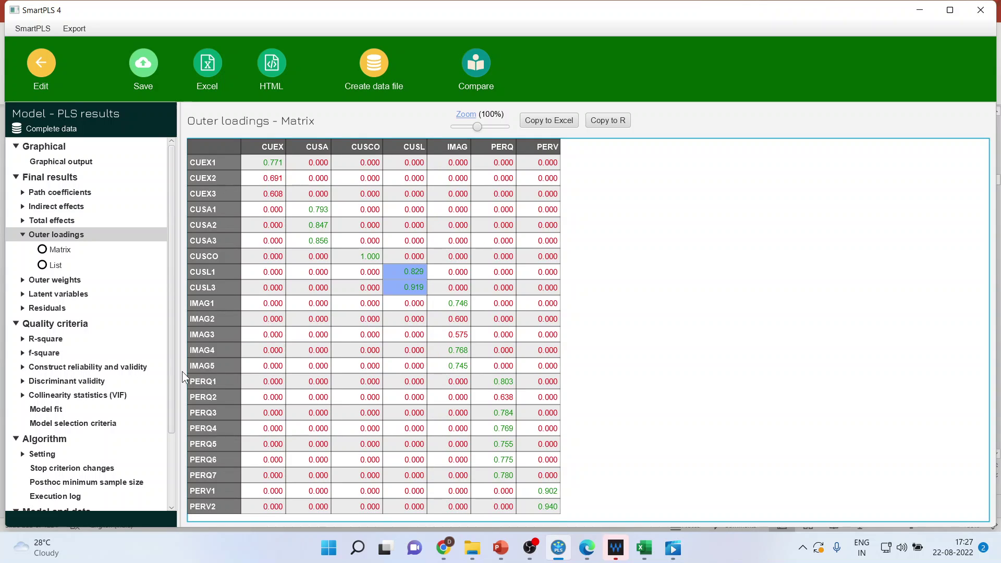
{"action": "left_click", "coordinate": [92, 367]}
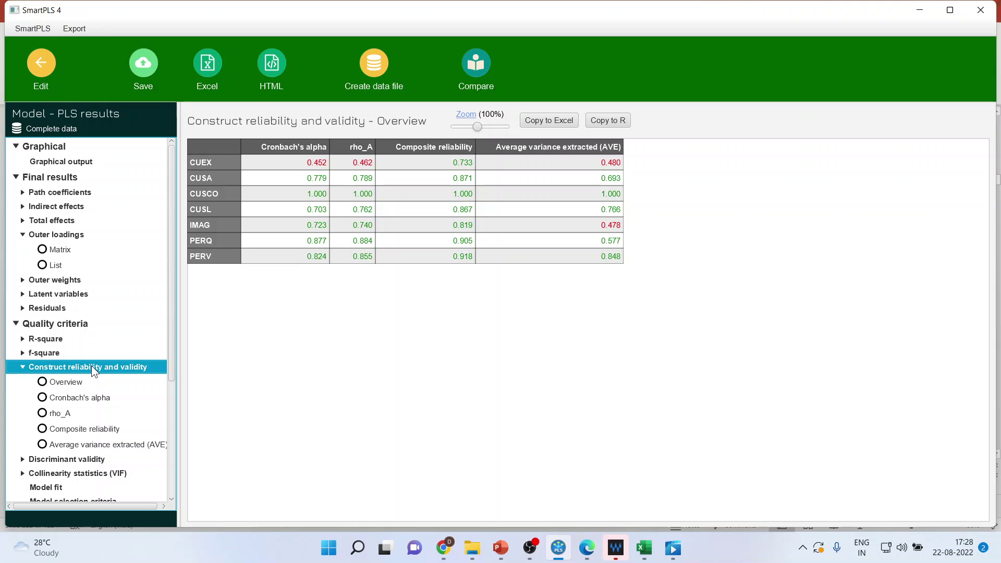
{"action": "left_click_drag", "start_coordinate": [309, 210], "coordinate": [559, 213]}
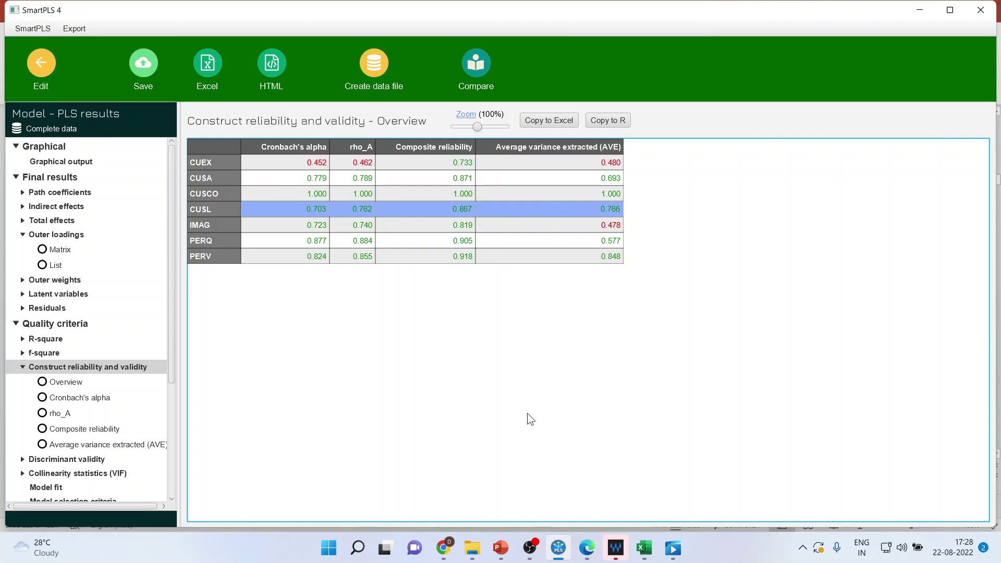
Switch to the Measurement Model presentation in PowerPoint, show the variable deletion decision tree full screen, and return to SmartPLS
{"action": "mouse_move", "coordinate": [501, 548]}
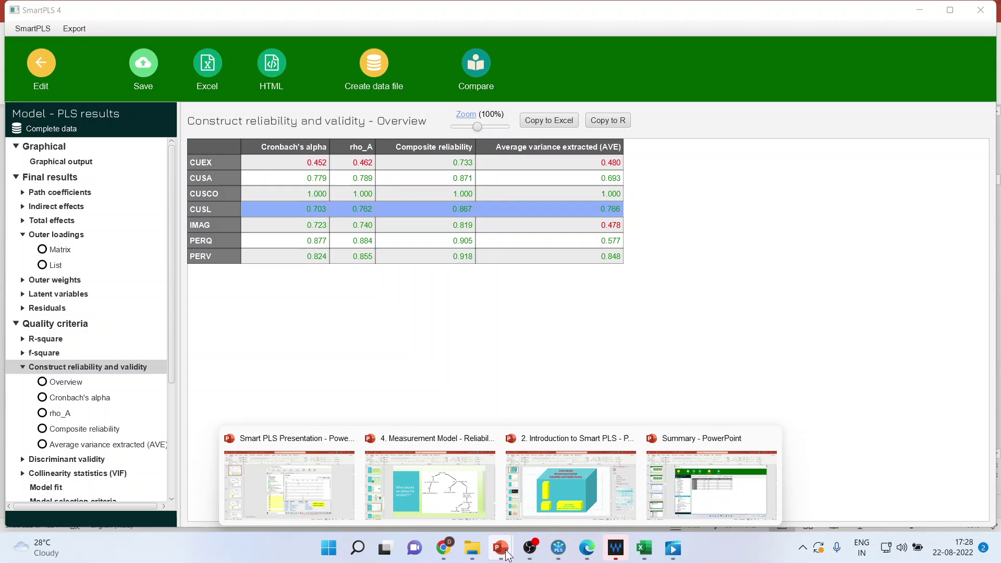
{"action": "left_click", "coordinate": [471, 507]}
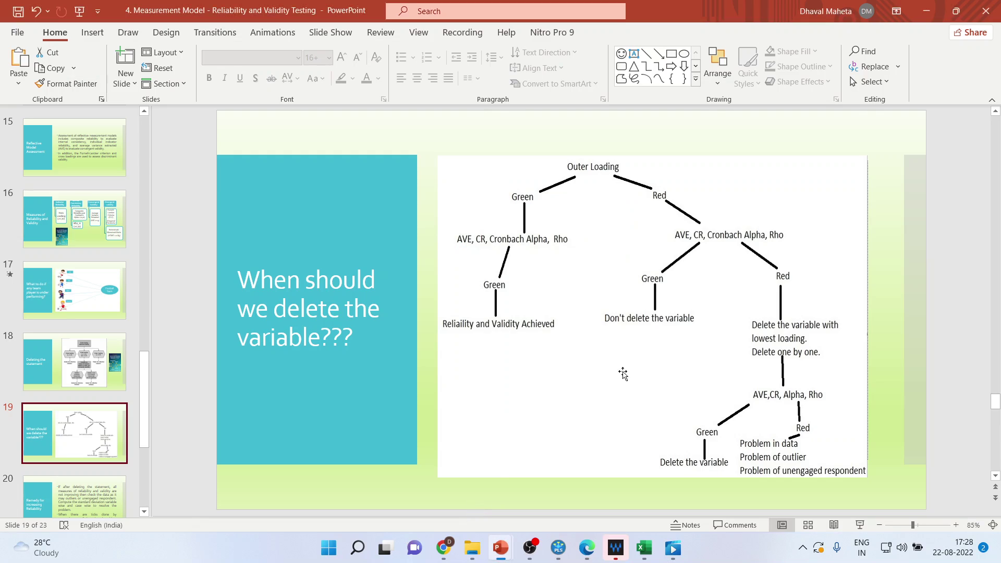
{"action": "left_click", "coordinate": [861, 526]}
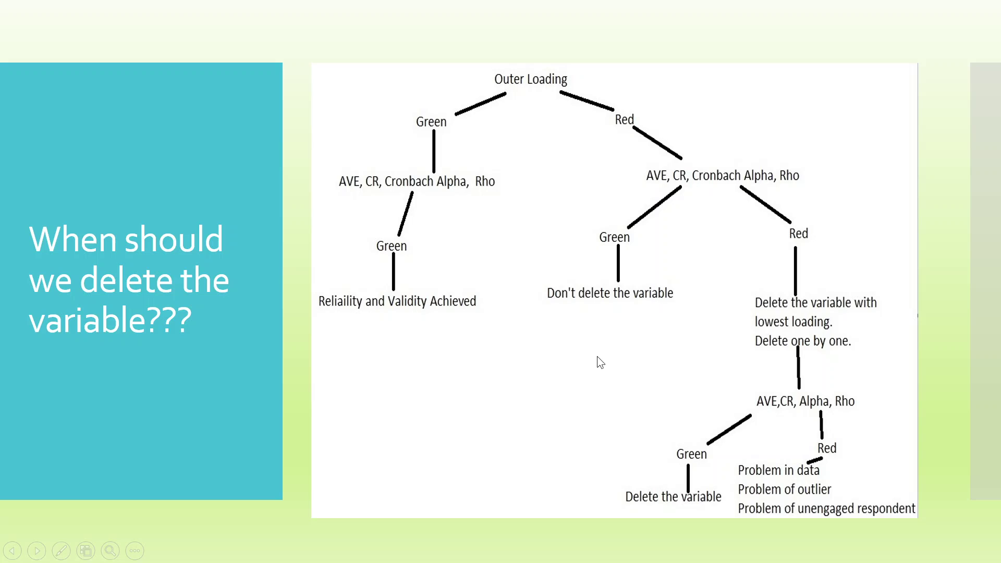
{"action": "key", "text": "Escape"}
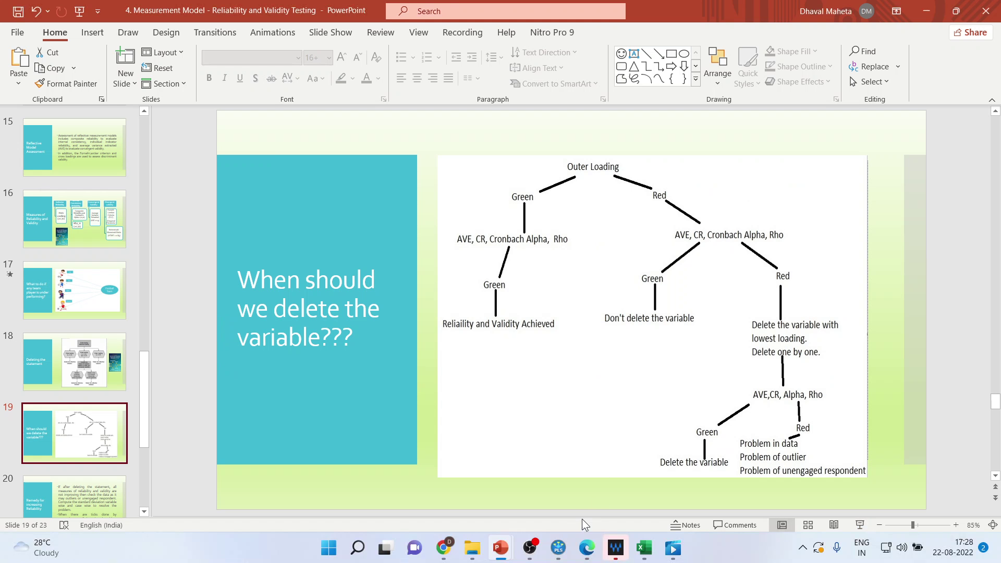
{"action": "left_click", "coordinate": [559, 549]}
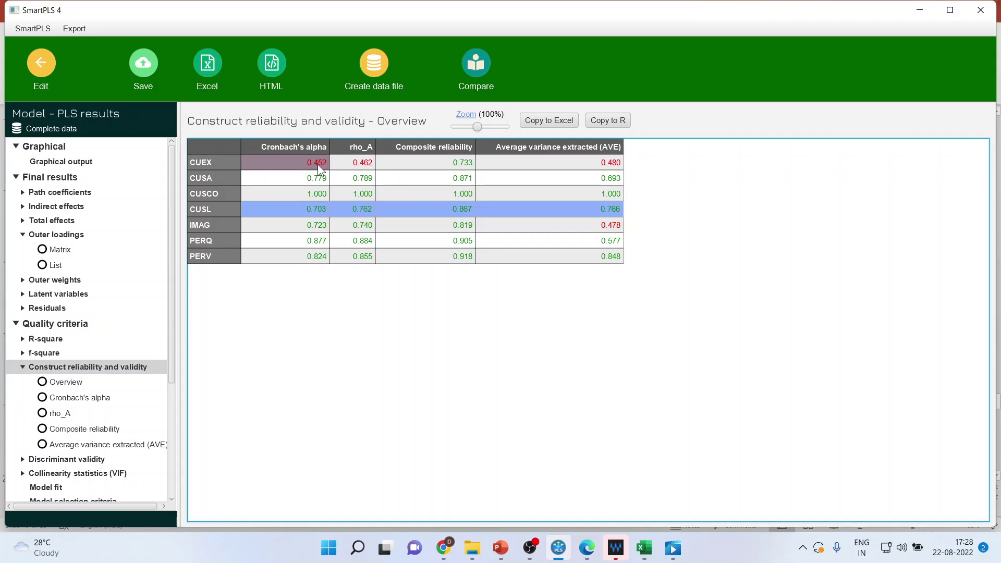
Examine CUEX's reliability and validity values, and find its weakest indicator in the outer loadings matrix enlarged to 145%
{"action": "left_click", "coordinate": [297, 164]}
{"action": "left_click_drag", "start_coordinate": [327, 164], "coordinate": [544, 164]}
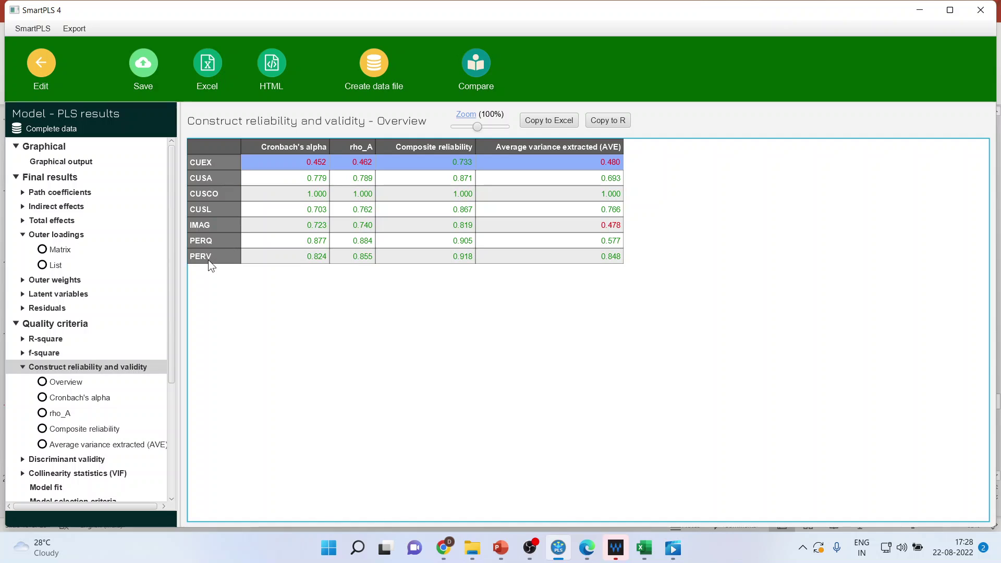
{"action": "left_click", "coordinate": [59, 250]}
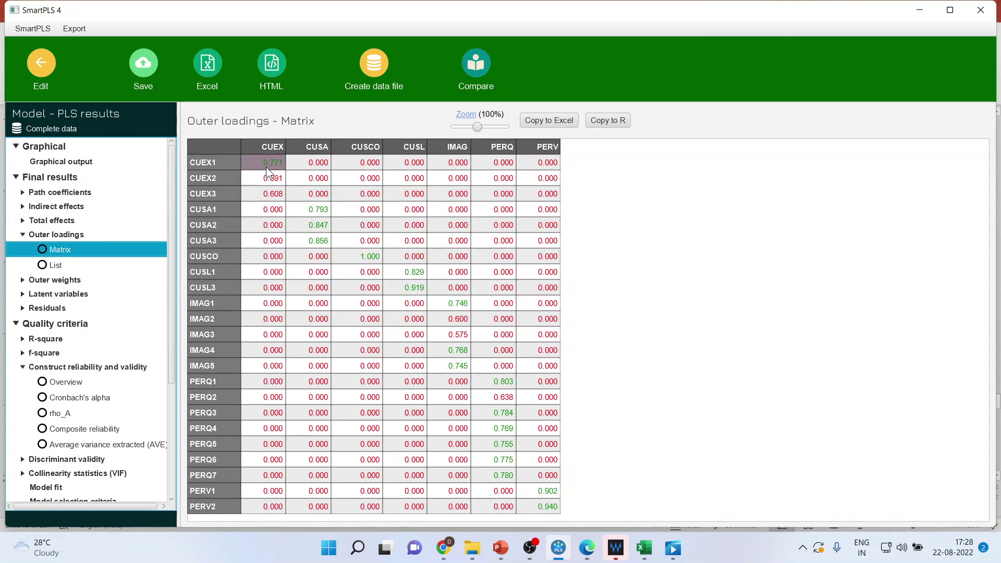
{"action": "left_click", "coordinate": [266, 181]}
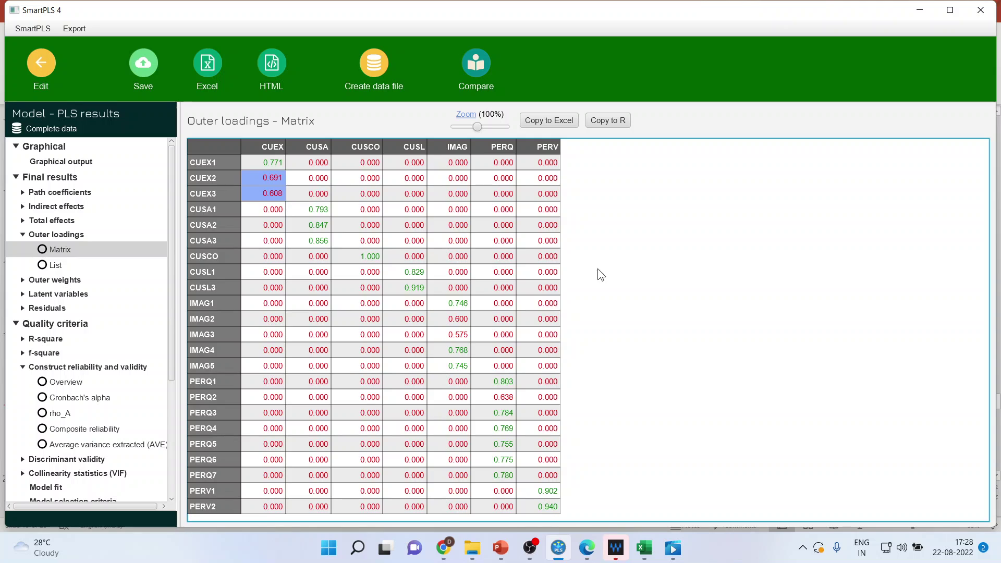
{"action": "left_click_drag", "start_coordinate": [475, 127], "coordinate": [489, 126]}
{"action": "left_click", "coordinate": [373, 221]}
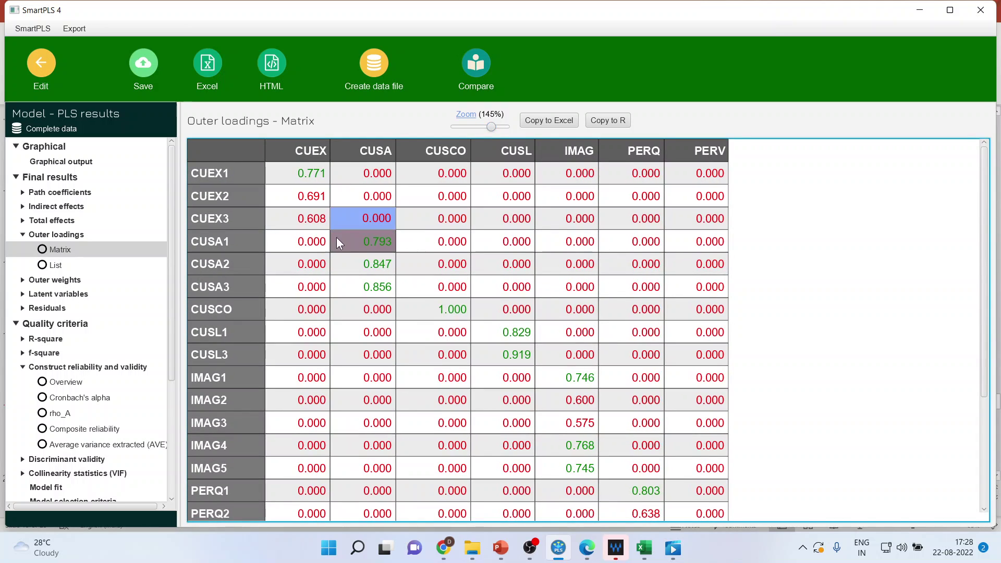
{"action": "left_click", "coordinate": [316, 224]}
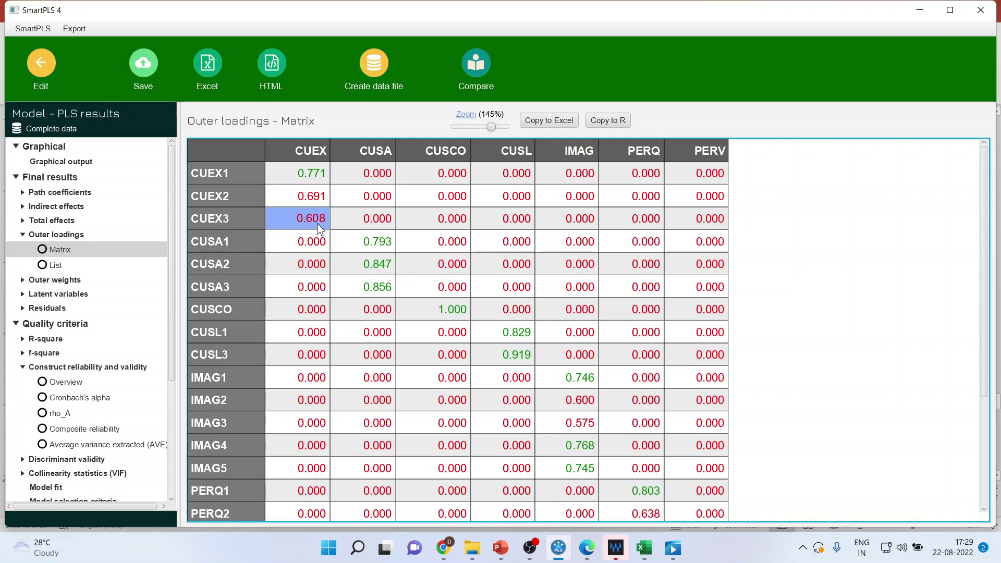
Return to the ECSI model and delete the CUEX3 indicator from Customer Expectation
{"action": "left_click", "coordinate": [42, 68]}
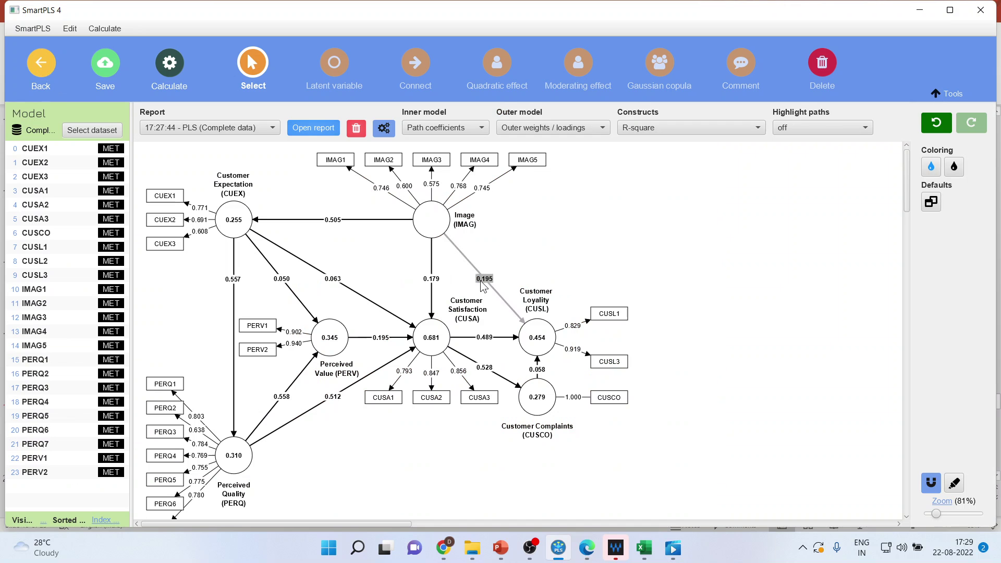
{"action": "left_click", "coordinate": [166, 249]}
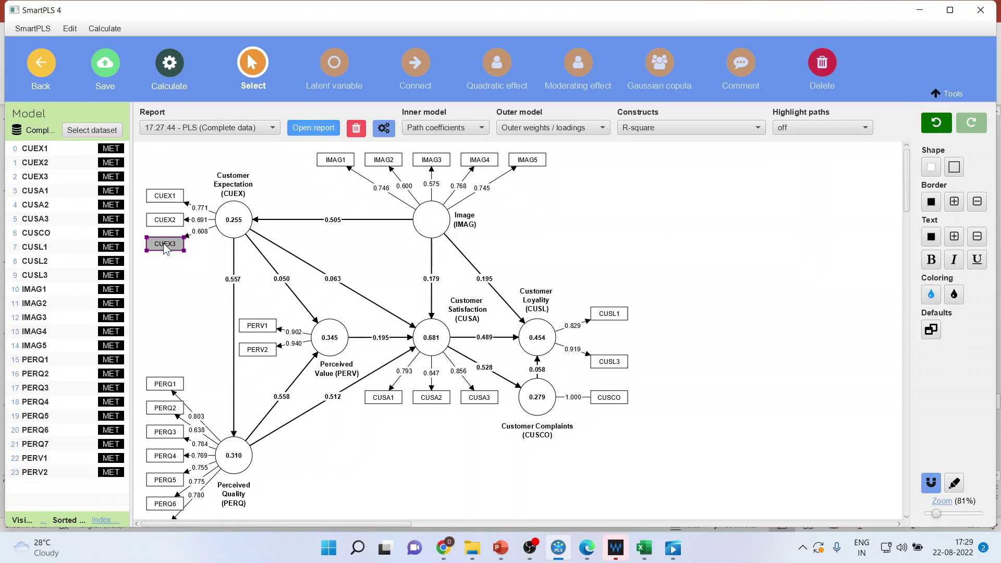
{"action": "key", "text": "Delete"}
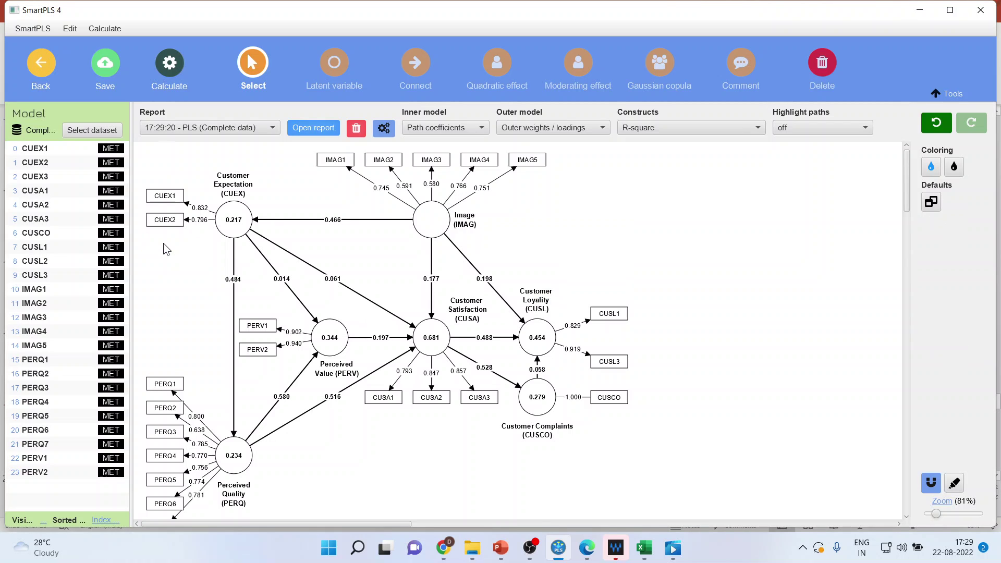
Rerun the PLS-SEM algorithm on the model without CUEX3, using the path weighting scheme and standardized results
{"action": "left_click", "coordinate": [170, 65]}
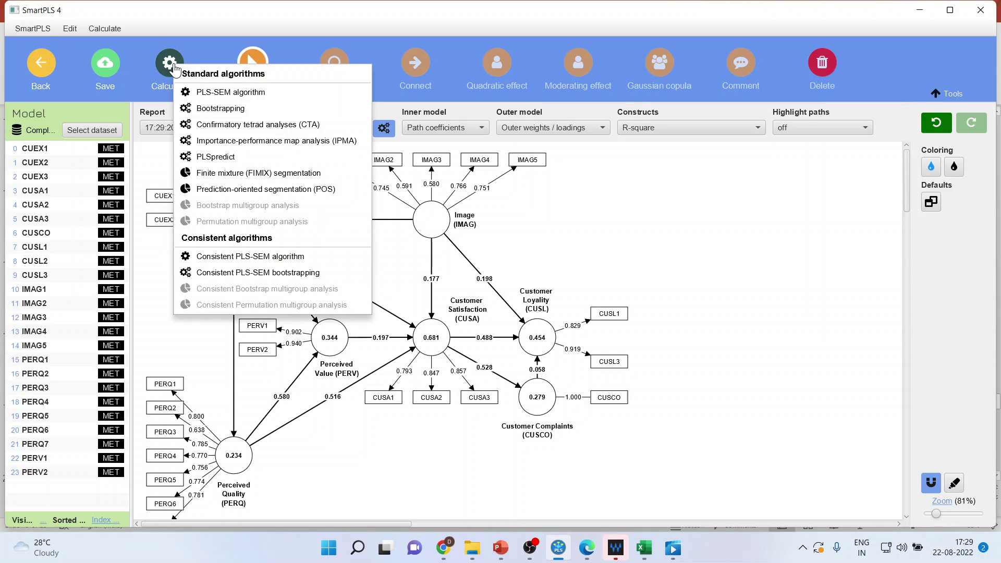
{"action": "left_click", "coordinate": [208, 93]}
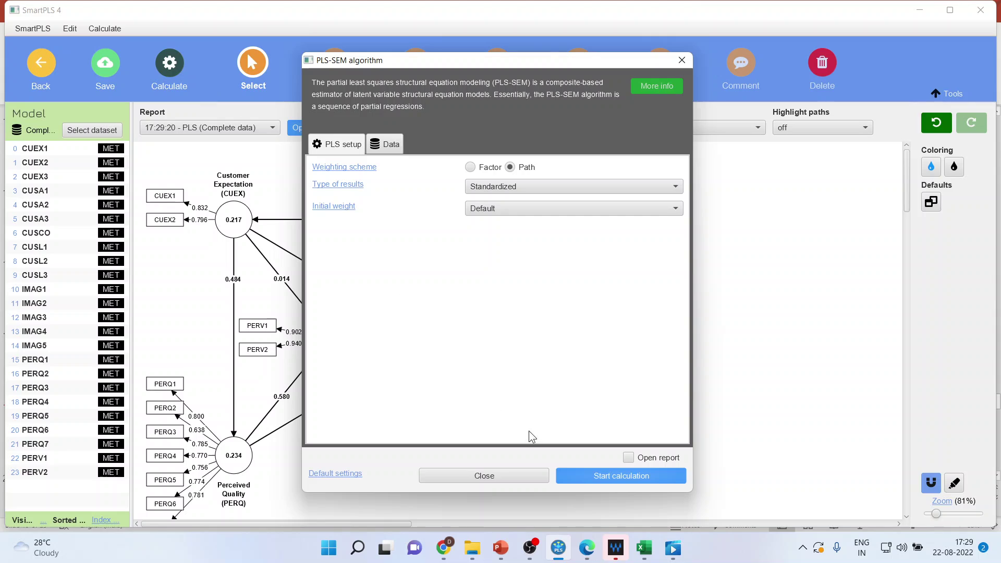
{"action": "left_click", "coordinate": [596, 476]}
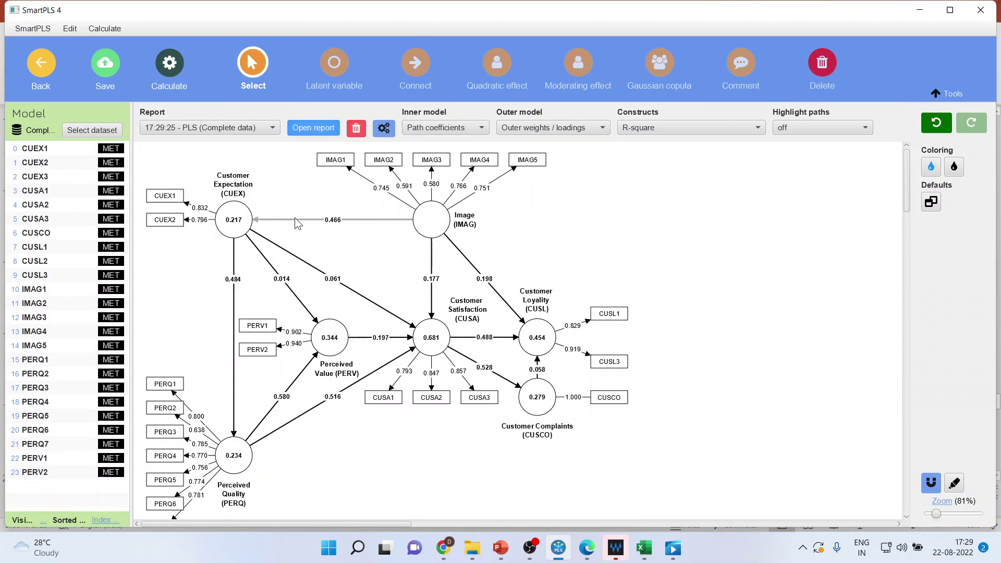
Open the new report and check Cronbach's alpha and rho_A for CUEX in the construct reliability and validity overview
{"action": "left_click", "coordinate": [311, 129]}
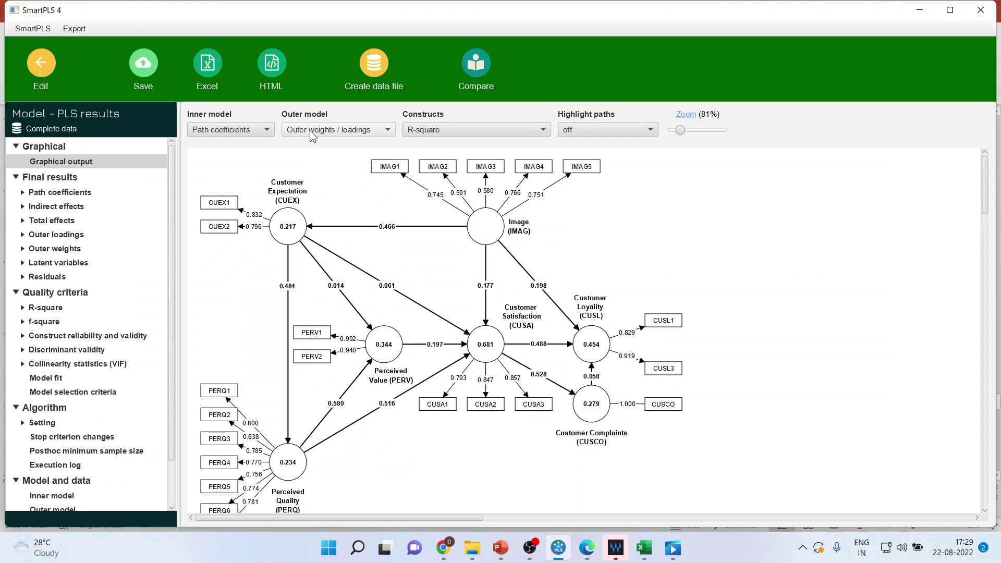
{"action": "left_click", "coordinate": [119, 337]}
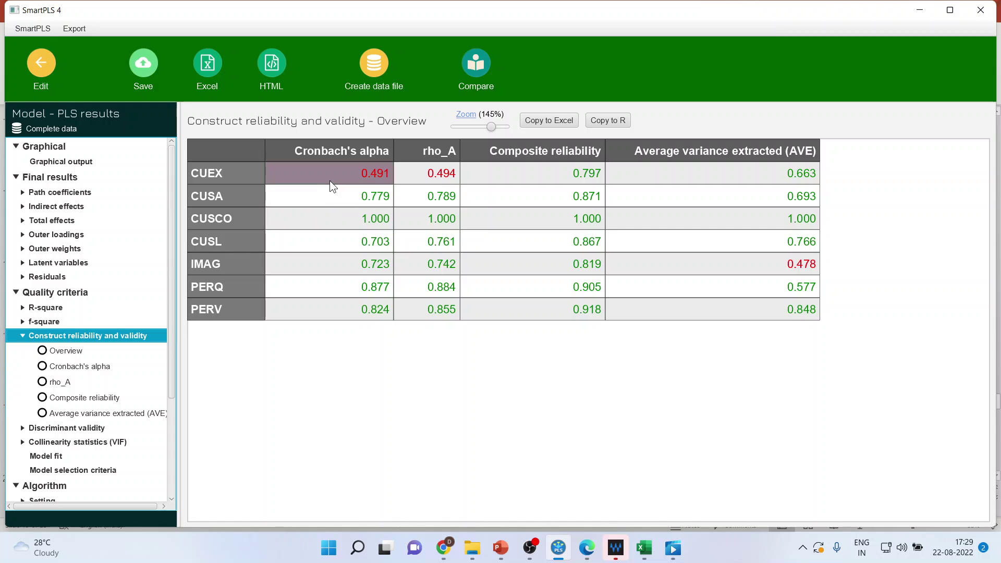
{"action": "left_click_drag", "start_coordinate": [330, 180], "coordinate": [422, 179]}
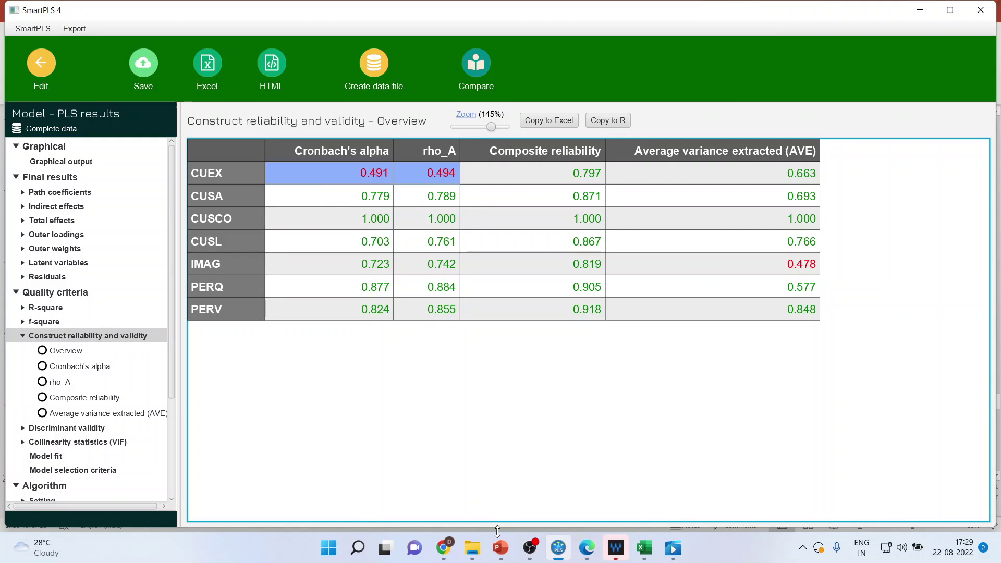
Switch back to the Measurement Model presentation in PowerPoint and review the branch for measures still red after deletion, full screen
{"action": "mouse_move", "coordinate": [501, 548]}
{"action": "left_click", "coordinate": [454, 417]}
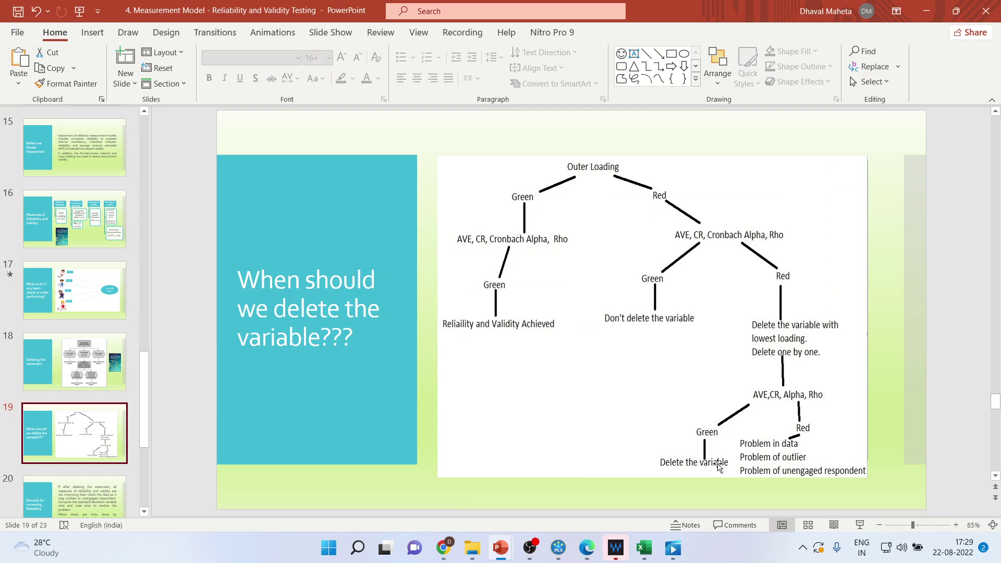
{"action": "left_click", "coordinate": [860, 525]}
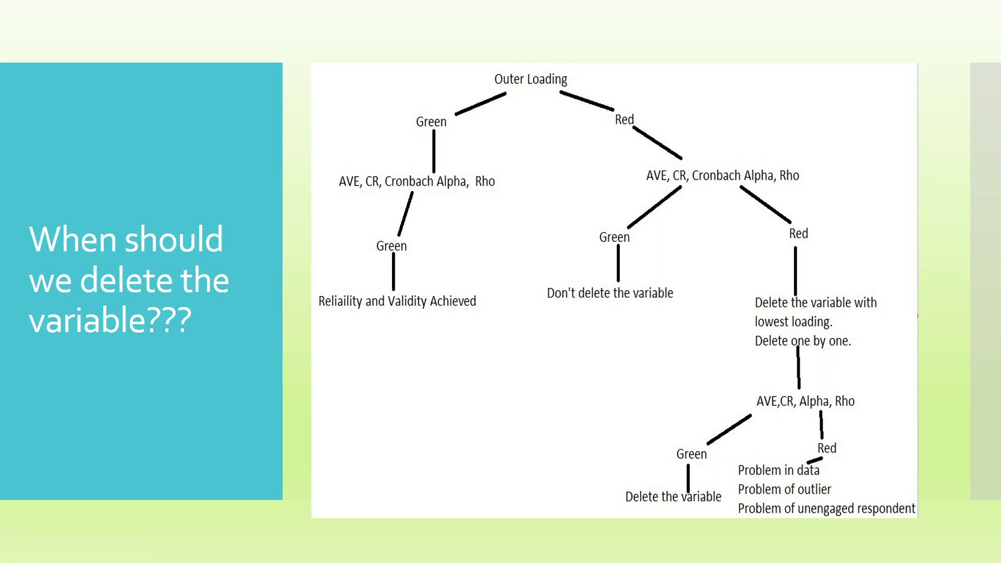
{"action": "key", "text": "Escape"}
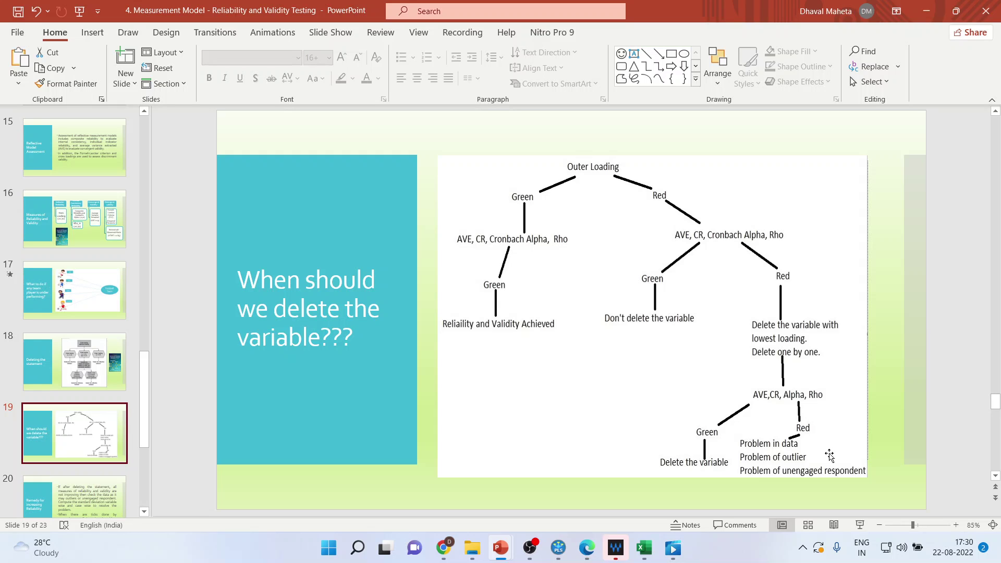
Switch to the Book1 workbook in Excel and go through the s1 to s4 headings and the Participant 1 to 3 labels
{"action": "left_click", "coordinate": [644, 547]}
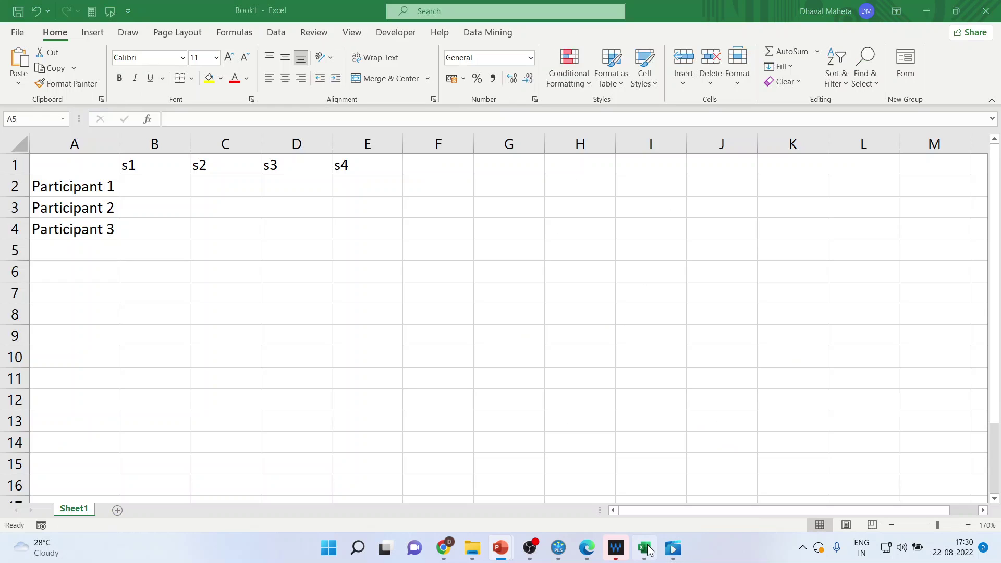
{"action": "left_click", "coordinate": [443, 312]}
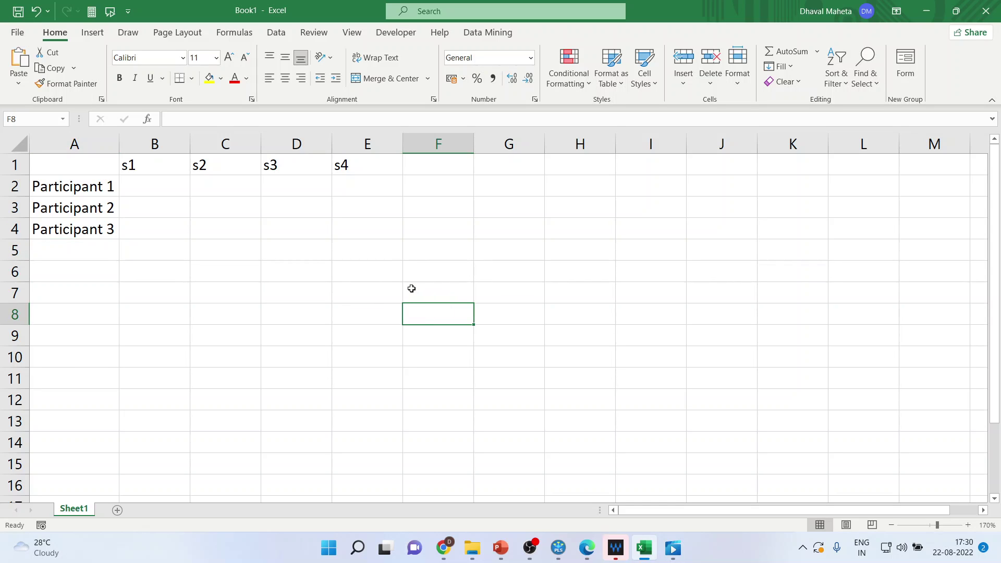
{"action": "left_click", "coordinate": [133, 166]}
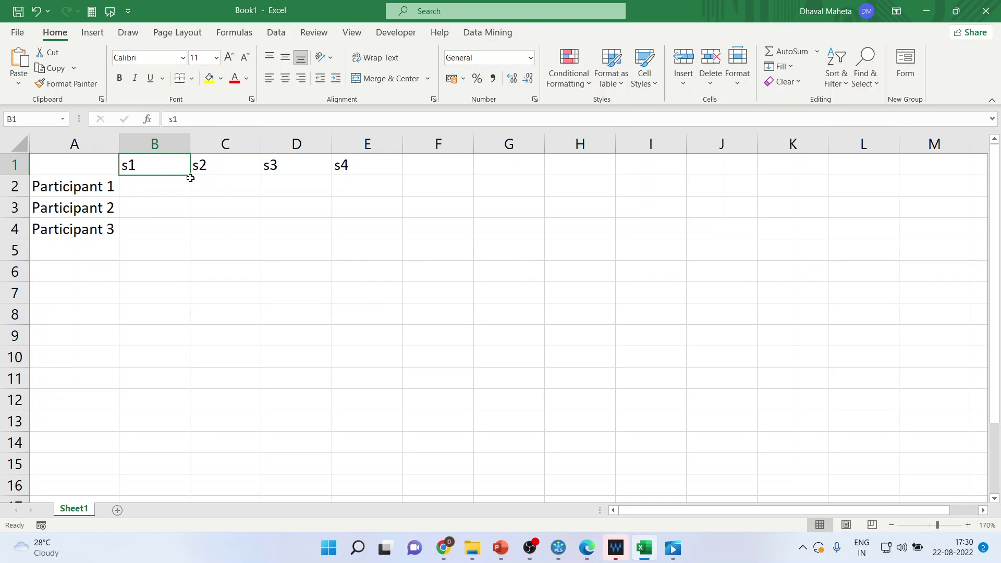
{"action": "left_click", "coordinate": [212, 167]}
{"action": "left_click", "coordinate": [277, 167]}
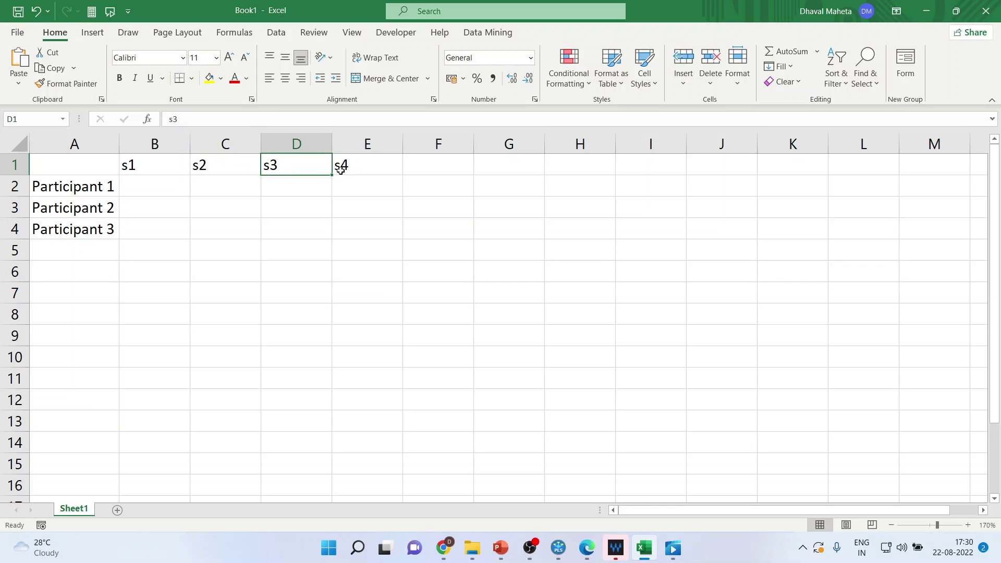
{"action": "left_click", "coordinate": [350, 167]}
{"action": "left_click", "coordinate": [104, 188]}
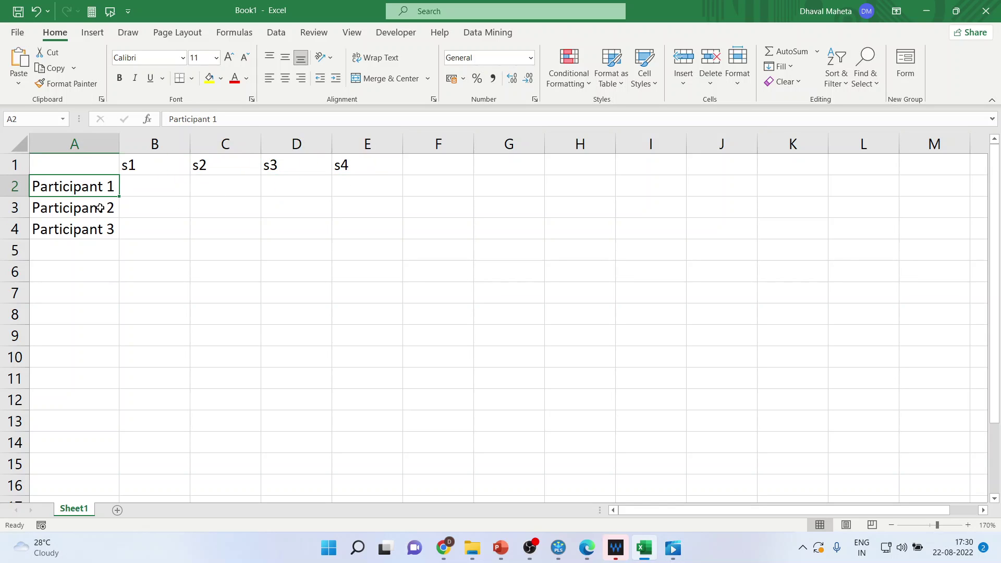
{"action": "left_click", "coordinate": [103, 208]}
{"action": "left_click", "coordinate": [105, 228]}
Enter 5 as Participant 2's response to each of the four items s1 to s4
{"action": "left_click", "coordinate": [153, 211]}
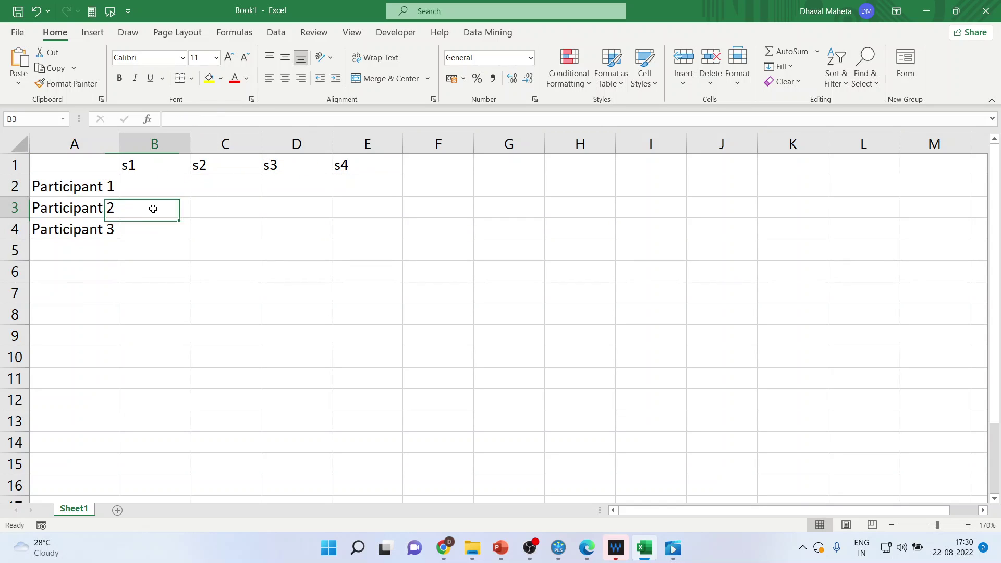
{"action": "type", "text": "5"}
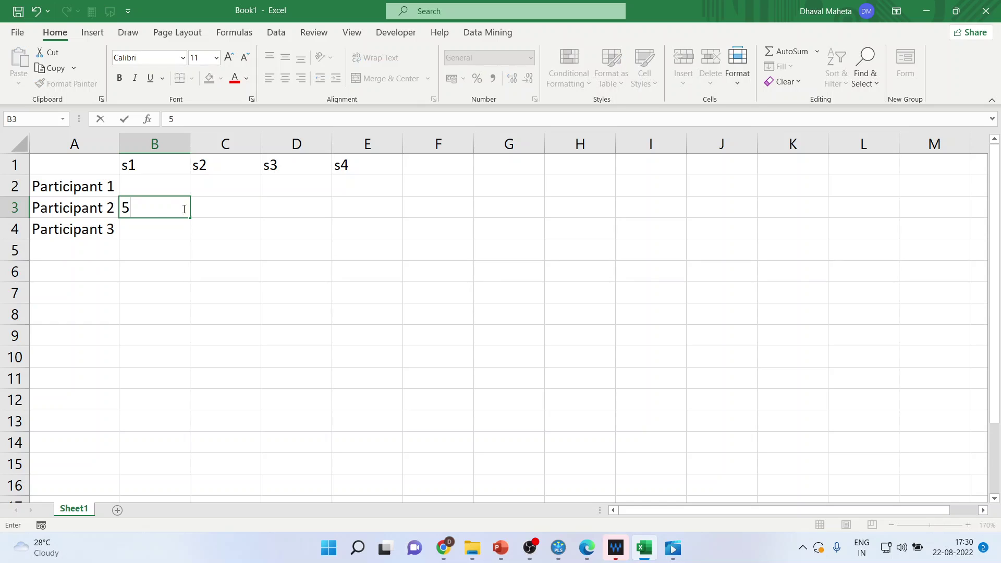
{"action": "left_click", "coordinate": [216, 209]}
{"action": "type", "text": "5"}
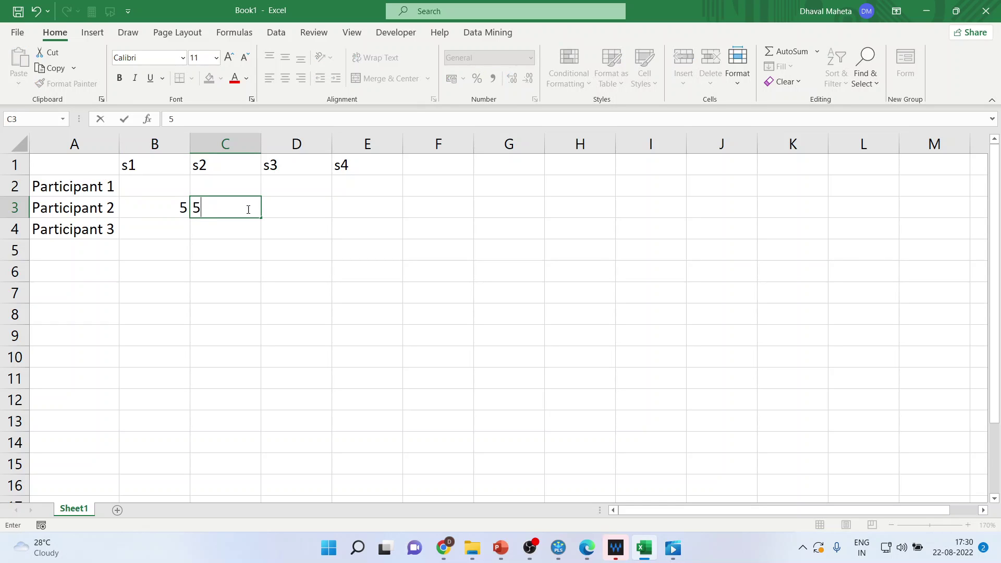
{"action": "left_click", "coordinate": [299, 206]}
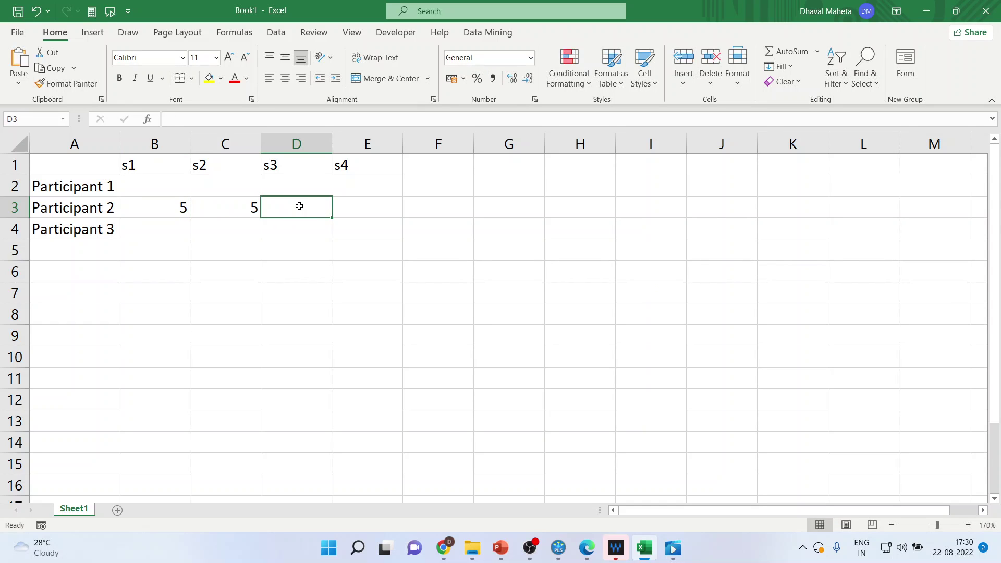
{"action": "type", "text": "5"}
{"action": "left_click", "coordinate": [365, 210]}
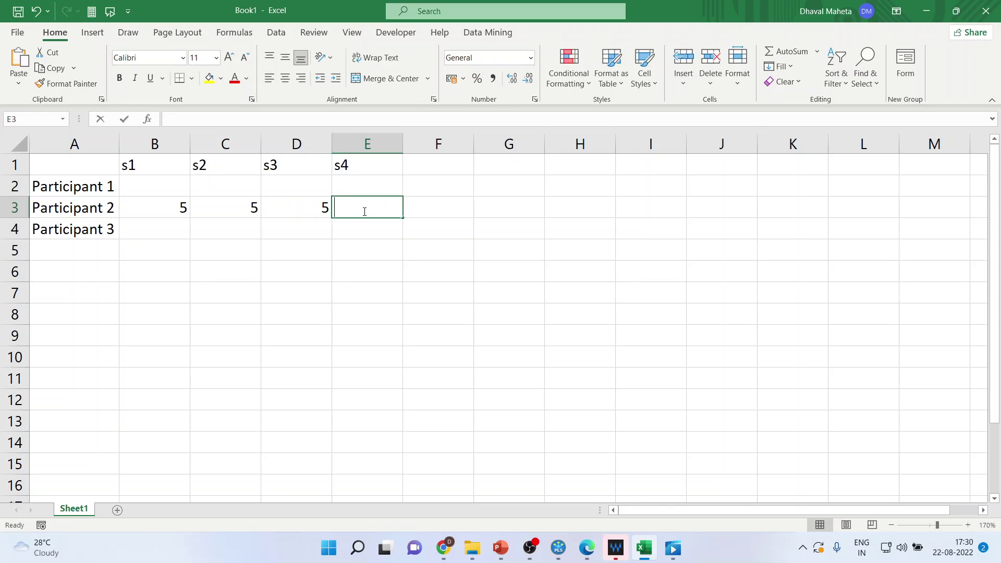
{"action": "type", "text": "5"}
Compute the standard deviation of Participant 2's responses in F3 with =stdev(B3:E3)
{"action": "left_click", "coordinate": [448, 207]}
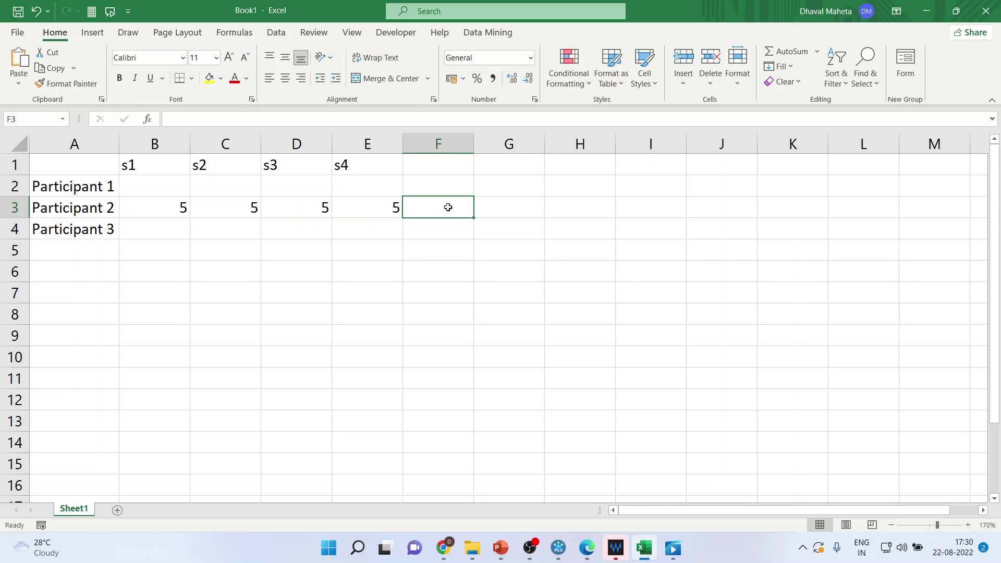
{"action": "type", "text": "=s"}
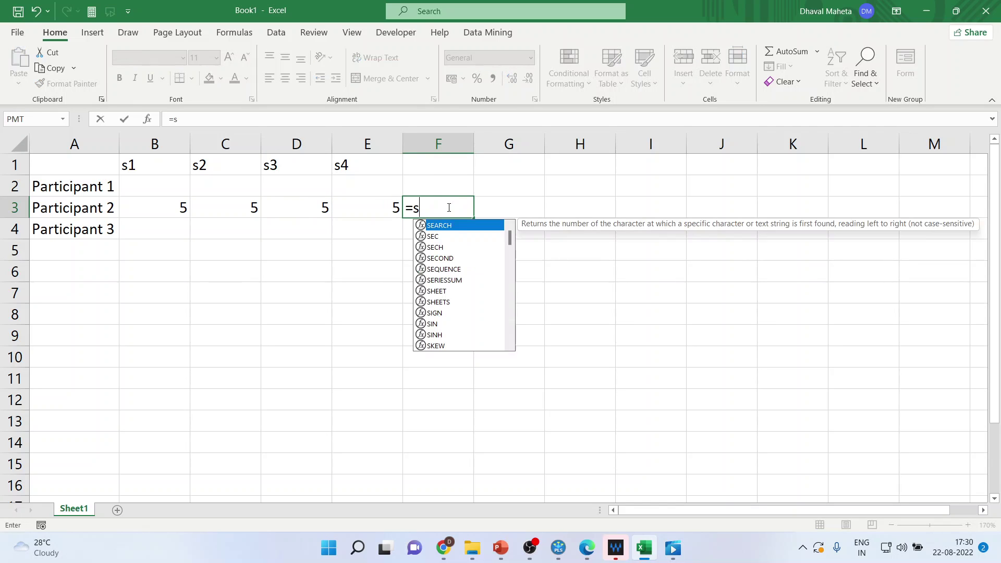
{"action": "type", "text": "tdev("}
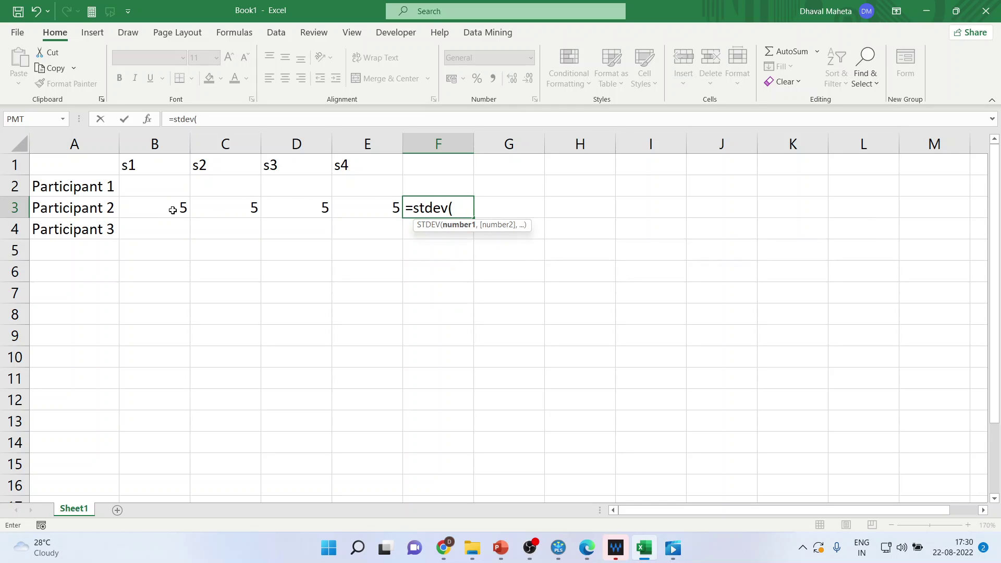
{"action": "left_click_drag", "start_coordinate": [173, 208], "coordinate": [362, 208]}
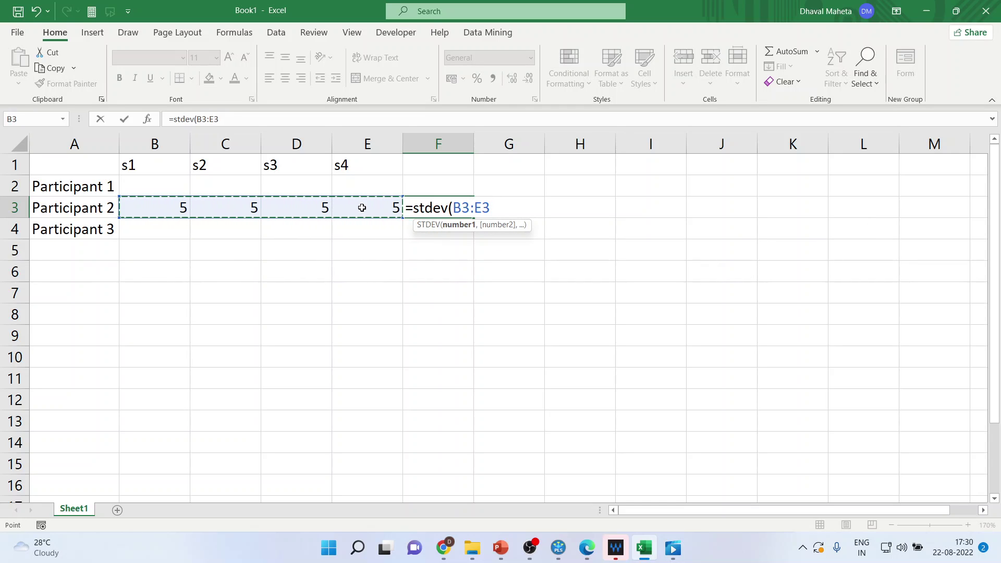
{"action": "type", "text": ")"}
{"action": "key", "text": "Return"}
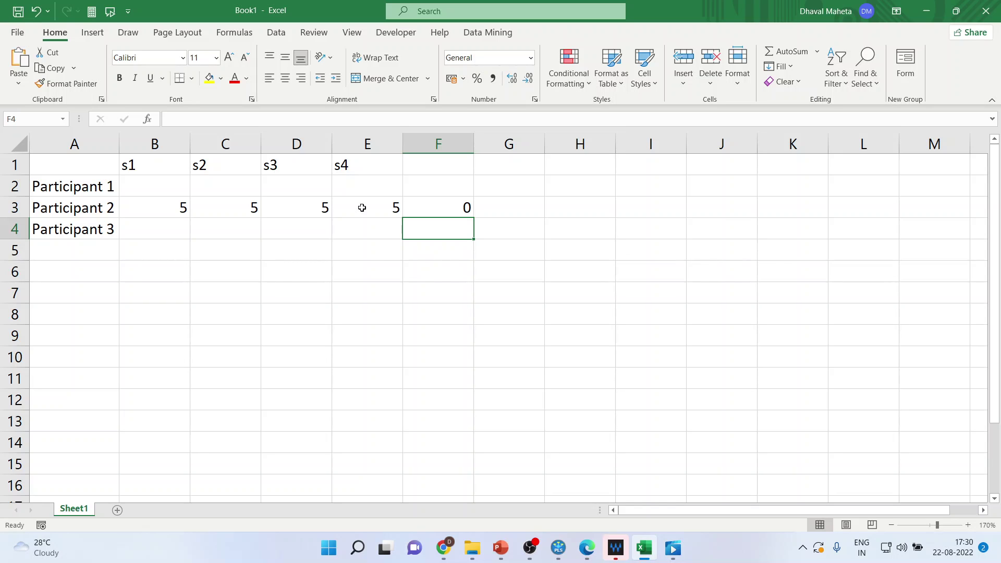
Enter 5 under s2 for Participants 1 and 3, and review the whole s2 column
{"action": "left_click", "coordinate": [234, 187]}
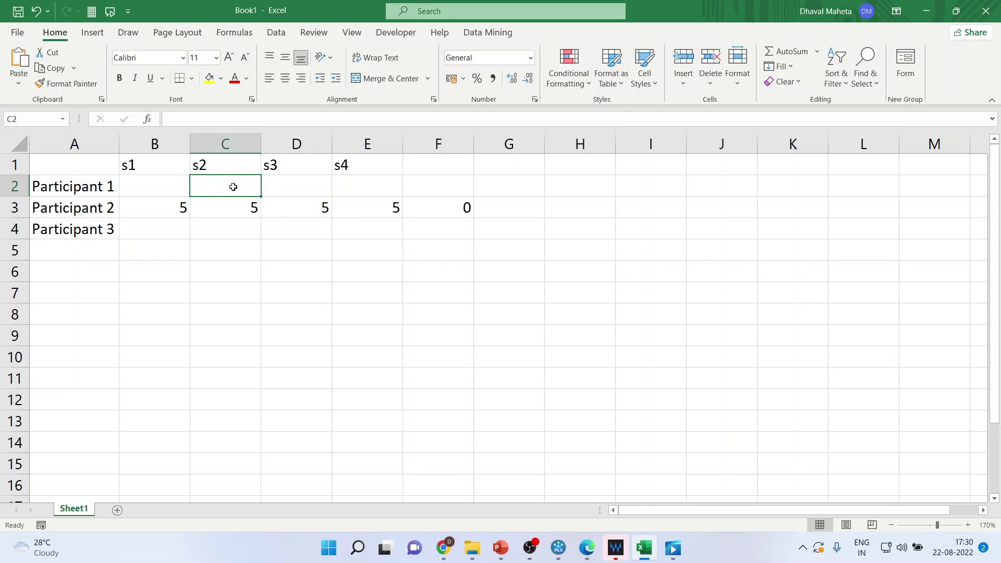
{"action": "type", "text": "5"}
{"action": "left_click", "coordinate": [235, 228]}
{"action": "type", "text": "5"}
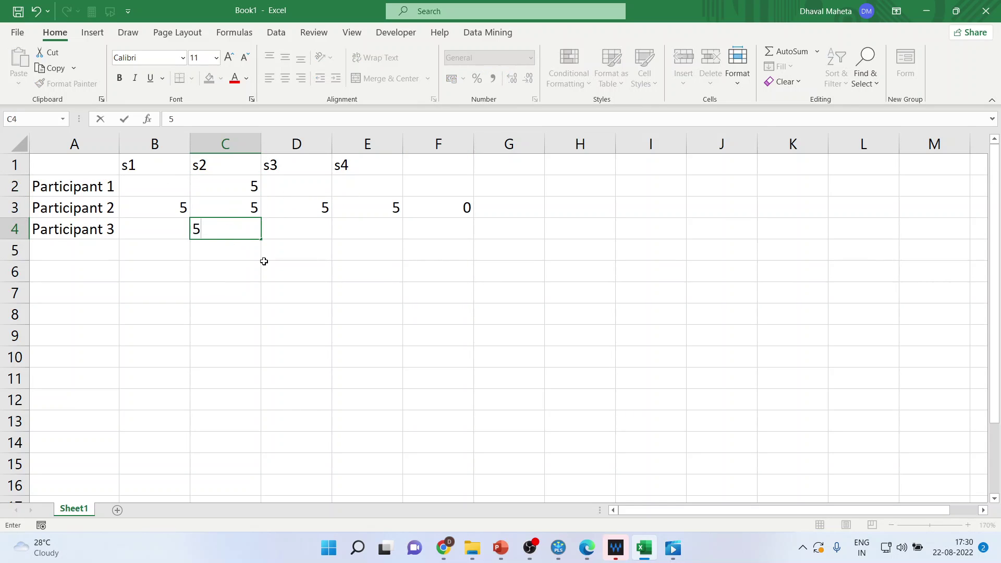
{"action": "left_click", "coordinate": [265, 264]}
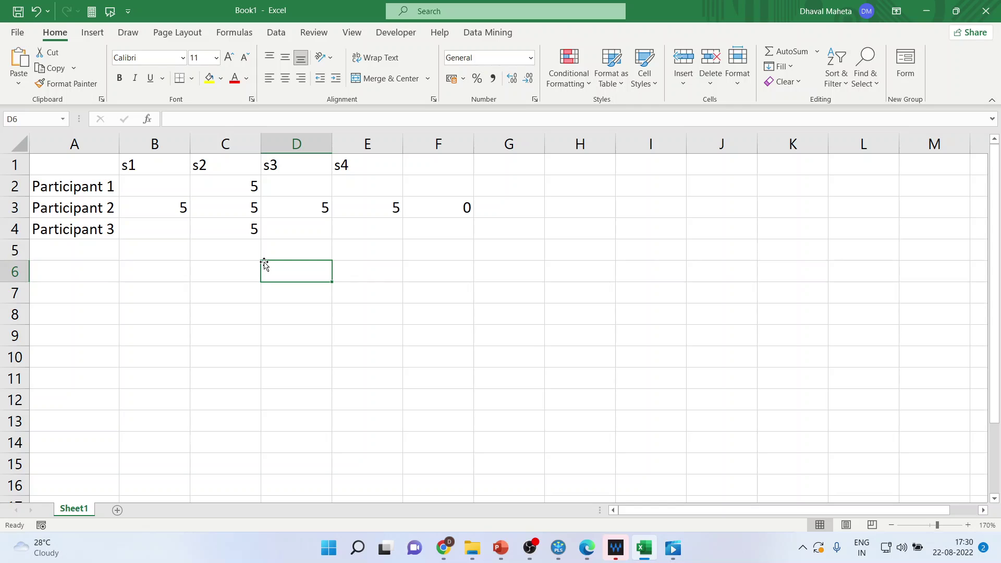
{"action": "left_click", "coordinate": [237, 145]}
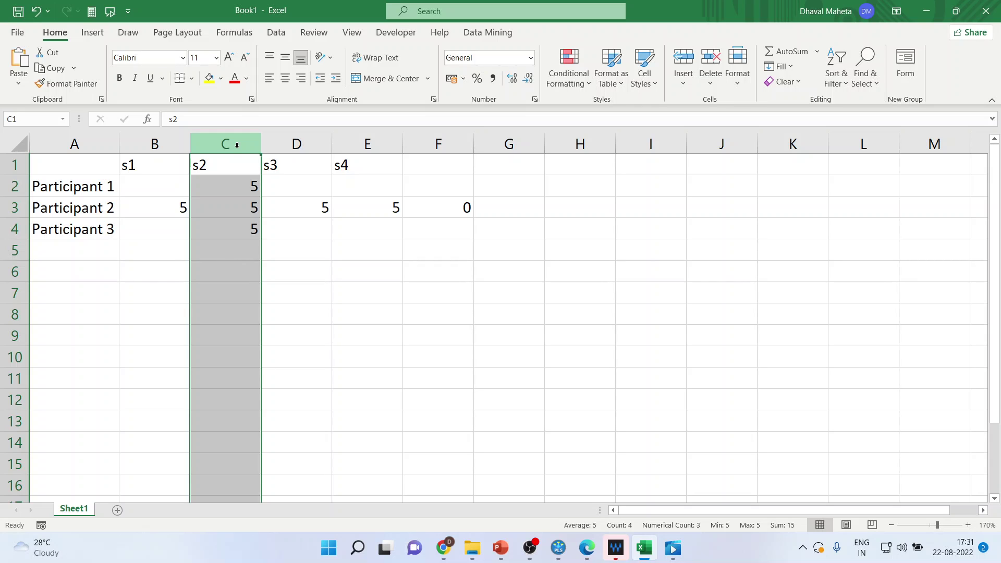
{"action": "left_click", "coordinate": [324, 252]}
{"action": "left_click", "coordinate": [250, 208]}
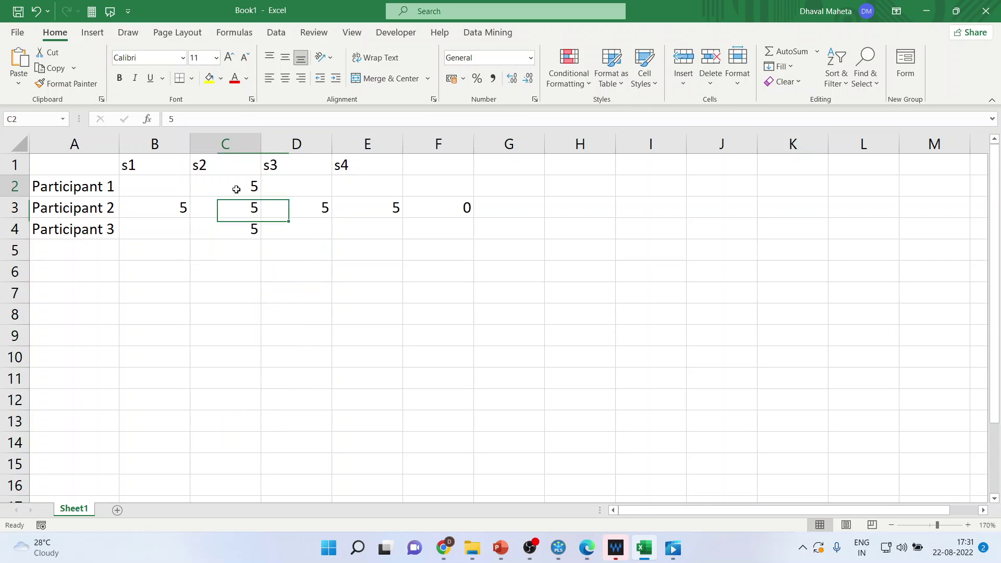
Replace the s2 responses of all three participants with 1
{"action": "left_click", "coordinate": [237, 189]}
{"action": "type", "text": "1"}
{"action": "left_click", "coordinate": [242, 212]}
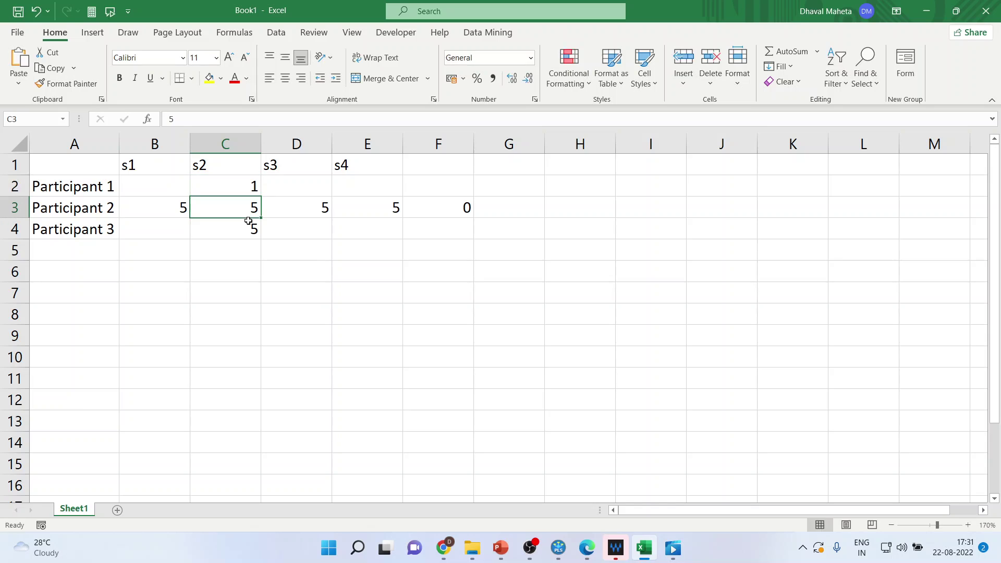
{"action": "type", "text": "1"}
{"action": "left_click", "coordinate": [246, 234]}
{"action": "type", "text": "1"}
Set the s4 responses of all three participants to 1 and go over the s2 and s4 columns
{"action": "left_click", "coordinate": [360, 187]}
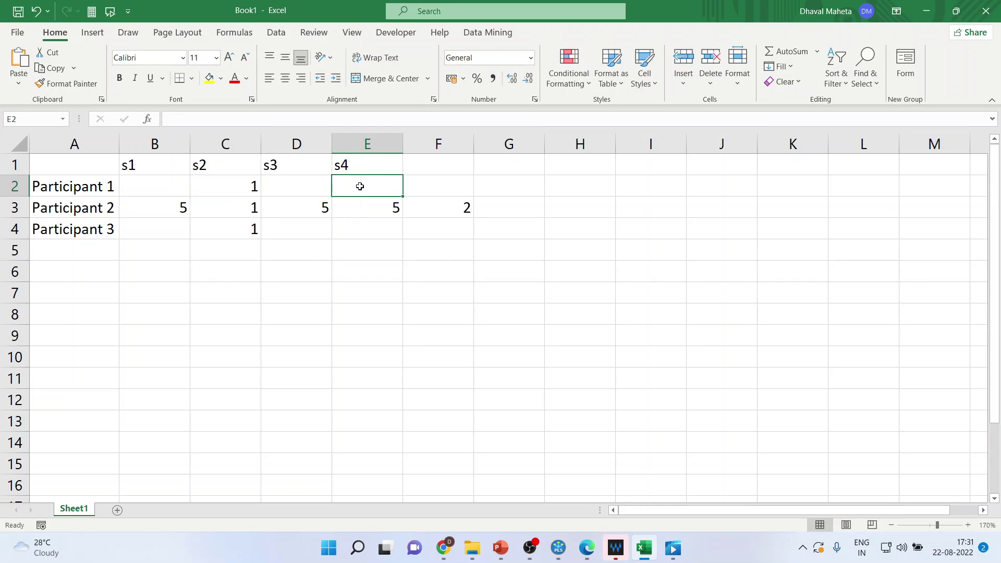
{"action": "type", "text": "1"}
{"action": "left_click", "coordinate": [376, 210]}
{"action": "type", "text": "1"}
{"action": "left_click", "coordinate": [380, 230]}
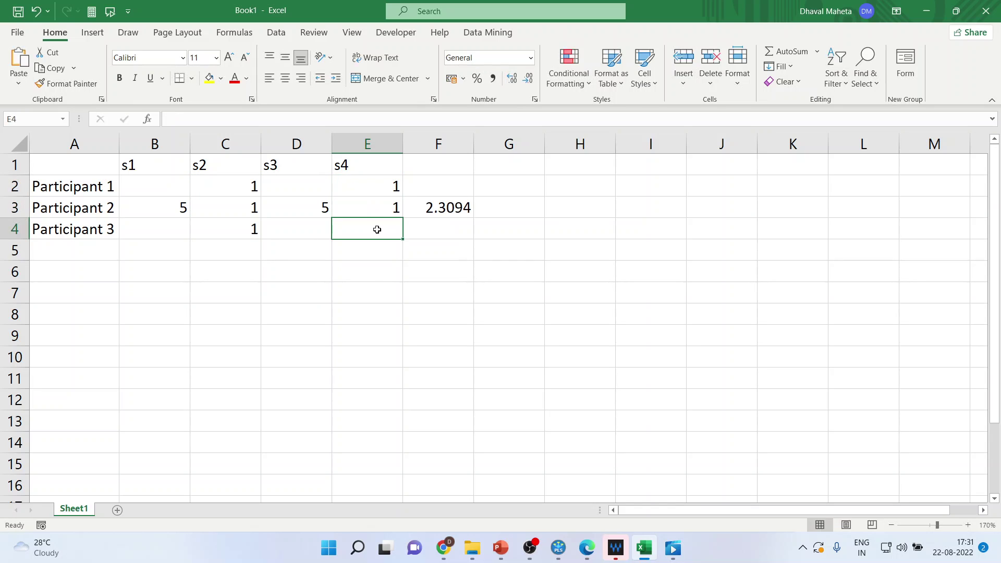
{"action": "type", "text": "1"}
{"action": "left_click", "coordinate": [413, 259]}
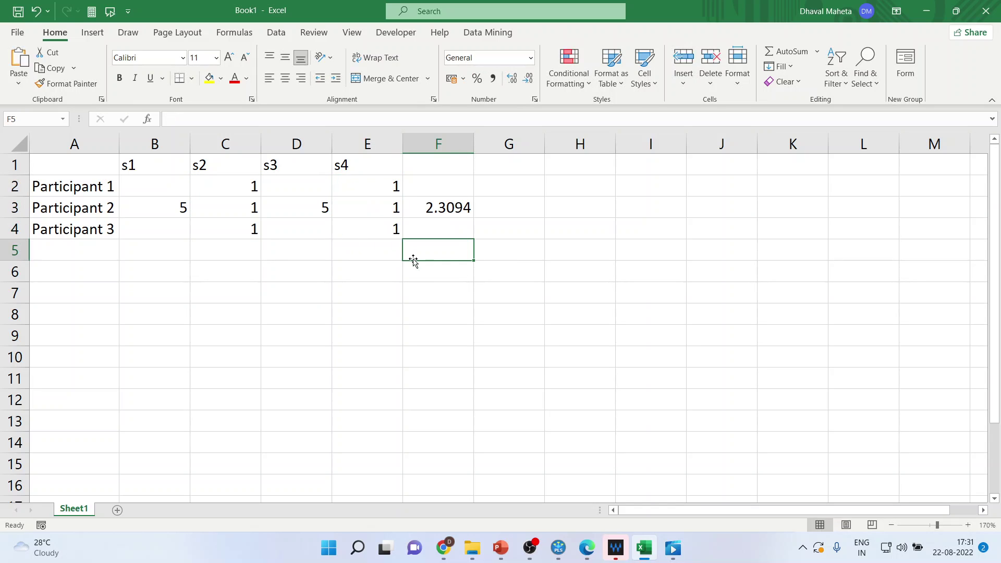
{"action": "left_click", "coordinate": [223, 143]}
{"action": "left_click", "coordinate": [358, 144]}
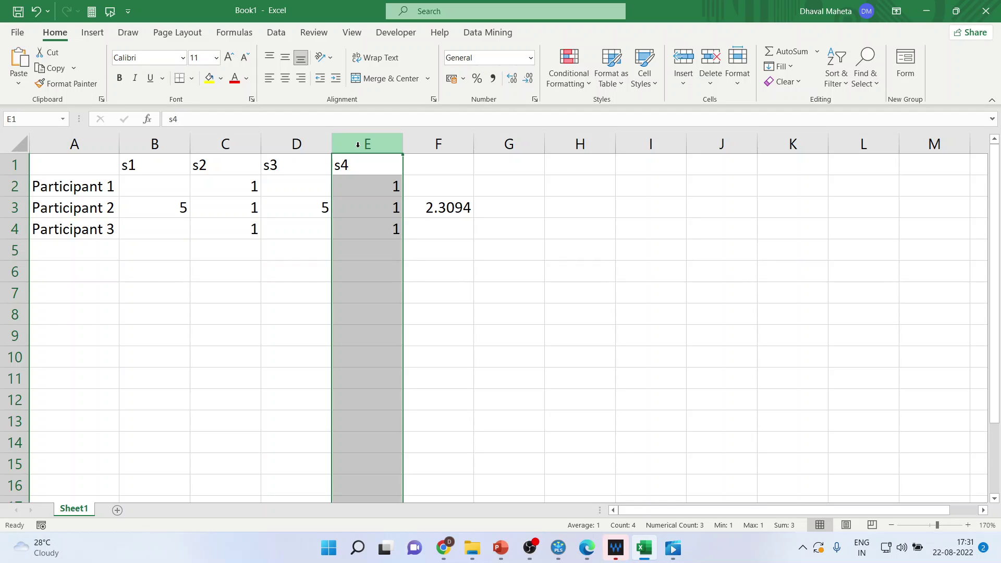
Change Participant 2's s1 response to 10 as an out-of-range data entry example
{"action": "left_click", "coordinate": [169, 211]}
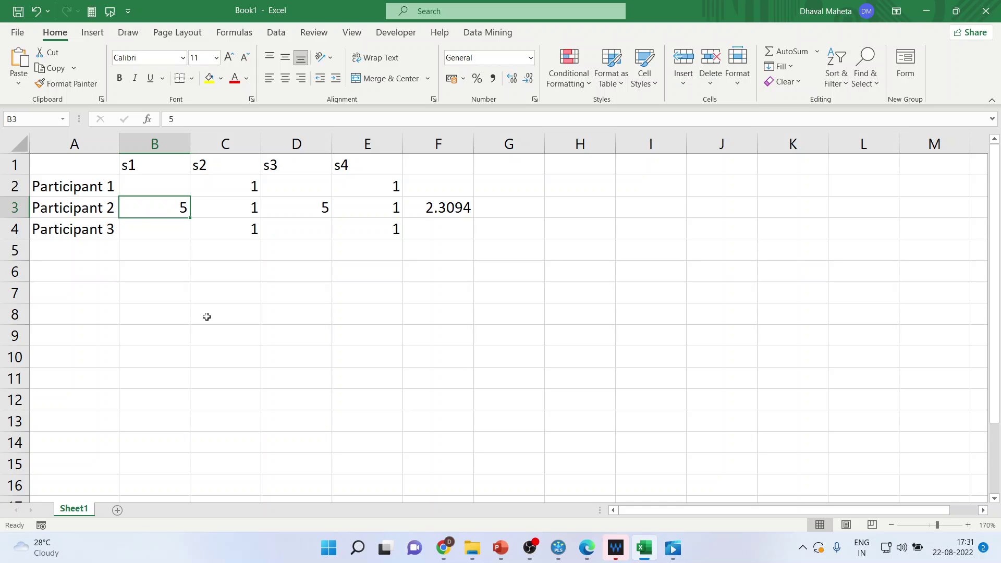
{"action": "type", "text": "10"}
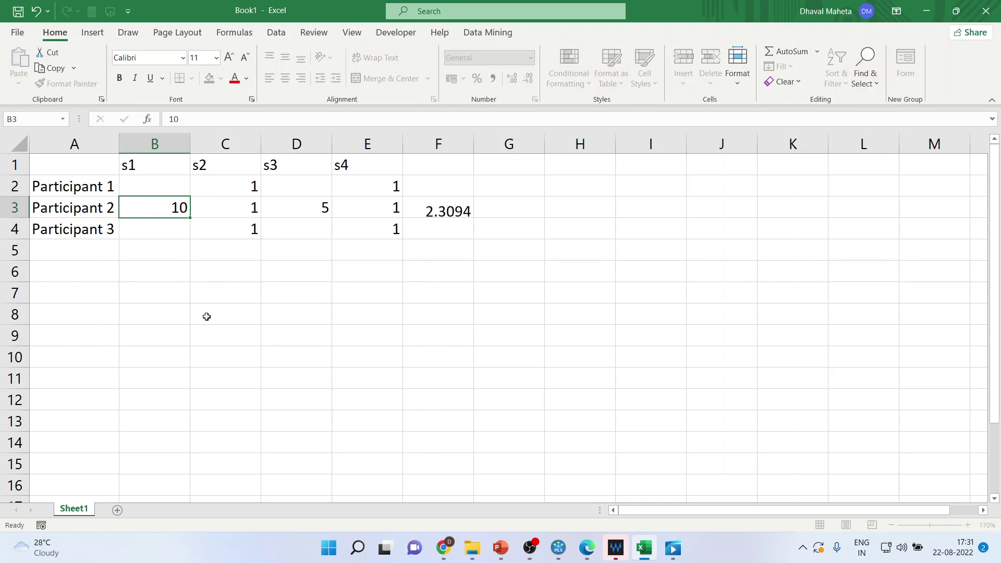
{"action": "key", "text": "Return"}
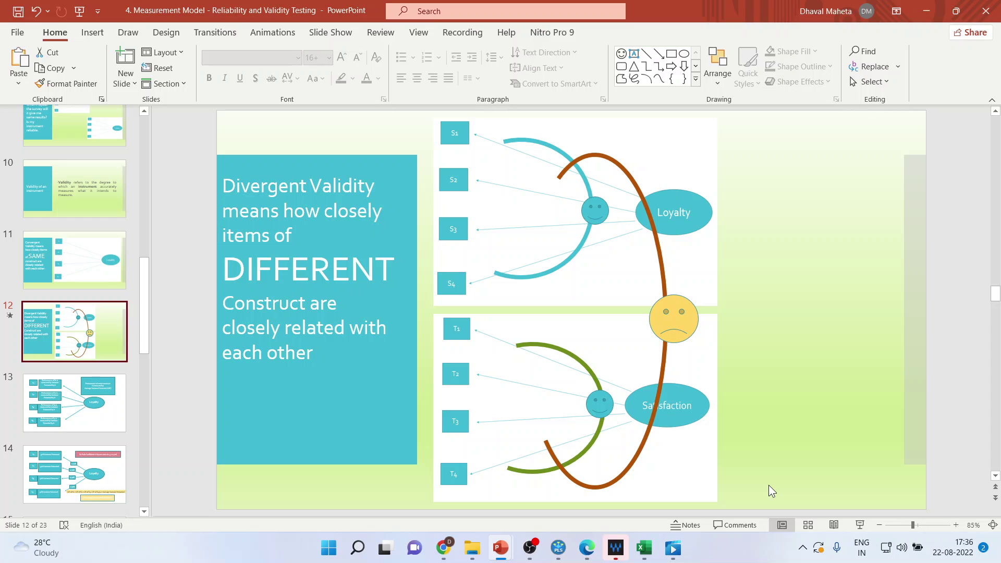
Present the Divergent Validity slide's animations and the Biasness in Fornell-Larcker Criterion slide full screen in PowerPoint, ending the show after that
{"action": "left_click", "coordinate": [861, 525]}
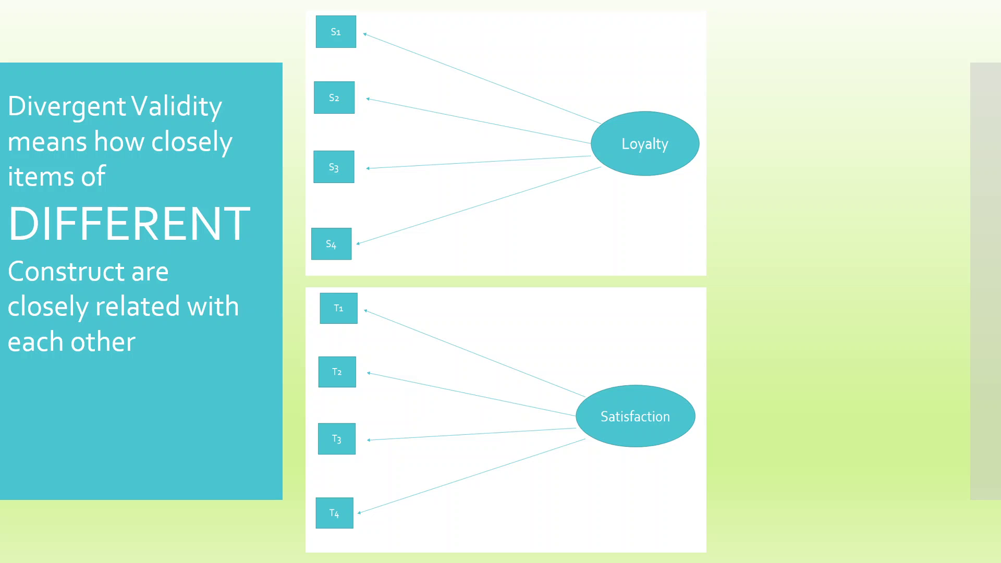
{"action": "key", "text": "Right"}
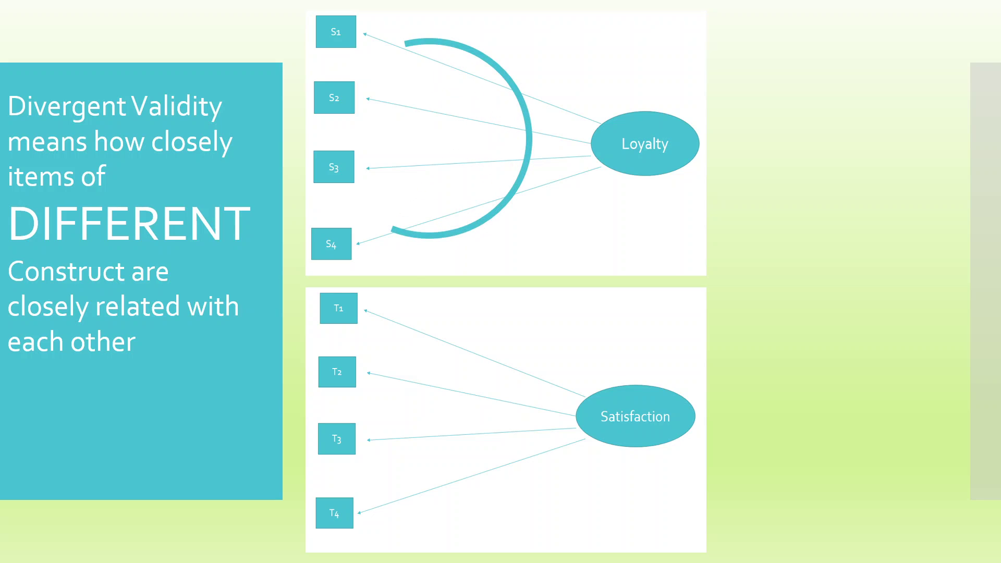
{"action": "key", "text": "Right"}
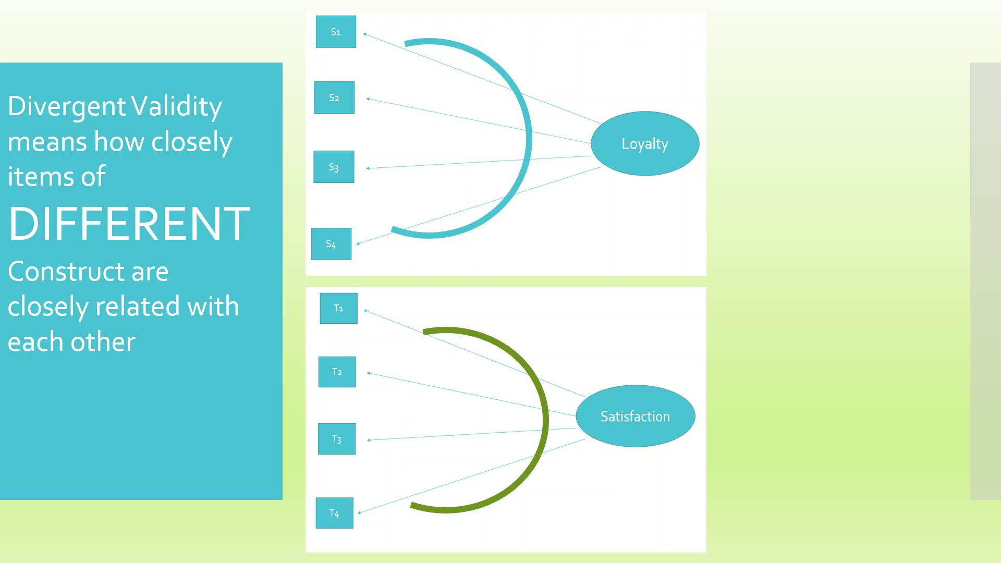
{"action": "key", "text": "Right"}
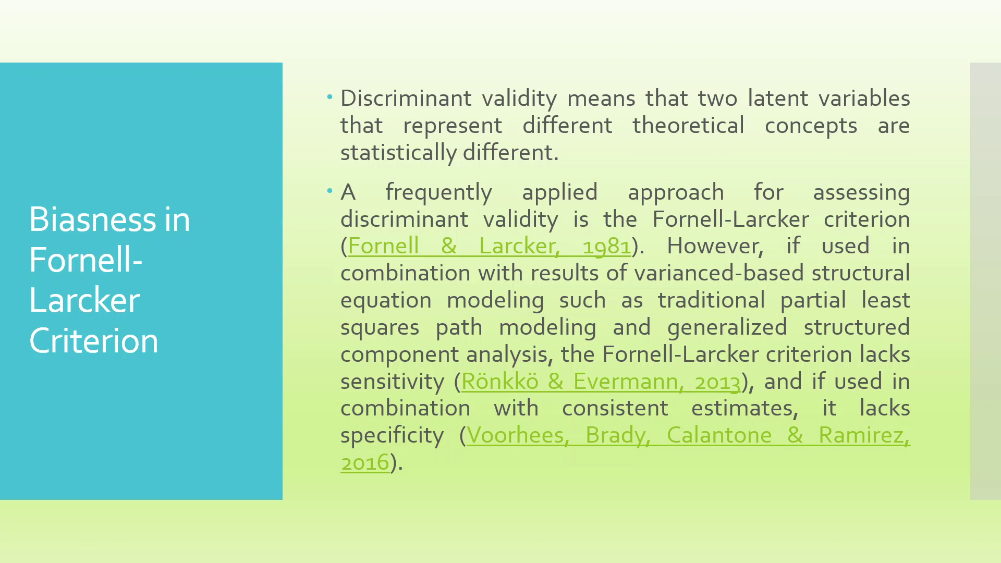
{"action": "key", "text": "Escape"}
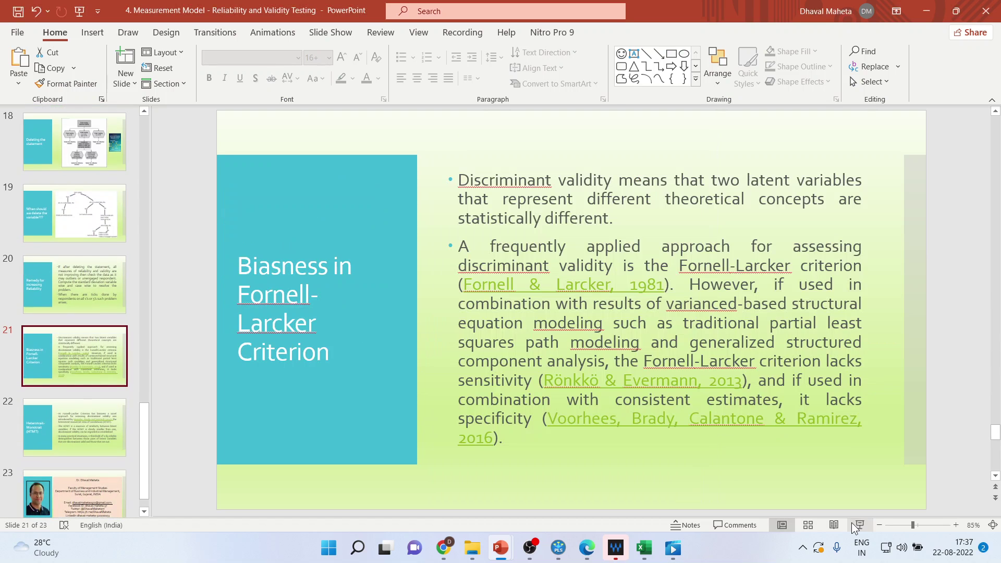
Switch to SmartPLS and run the PLS-SEM algorithm on the HBAT model with path weighting, standardized results and default initial weights
{"action": "left_click", "coordinate": [568, 556]}
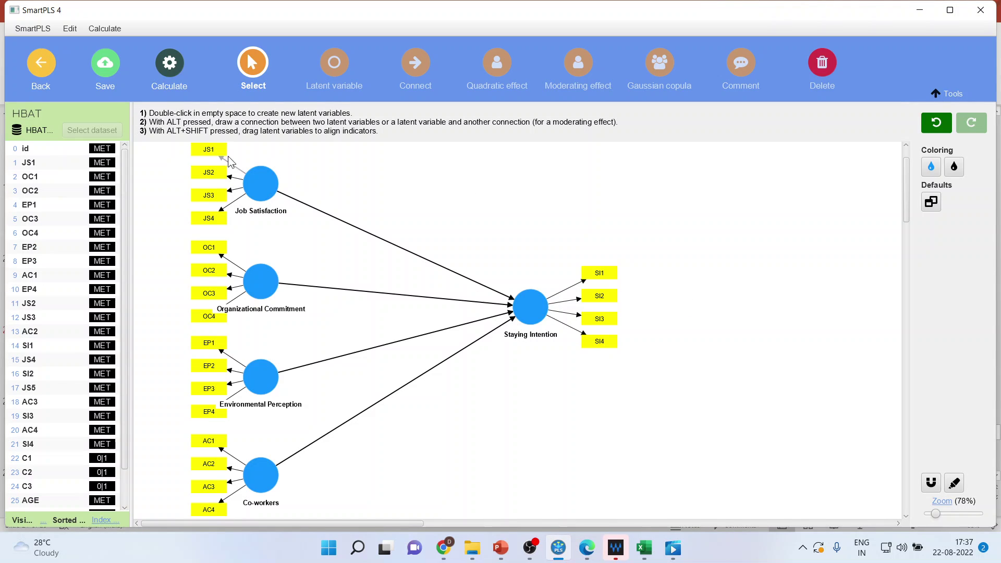
{"action": "left_click", "coordinate": [170, 64]}
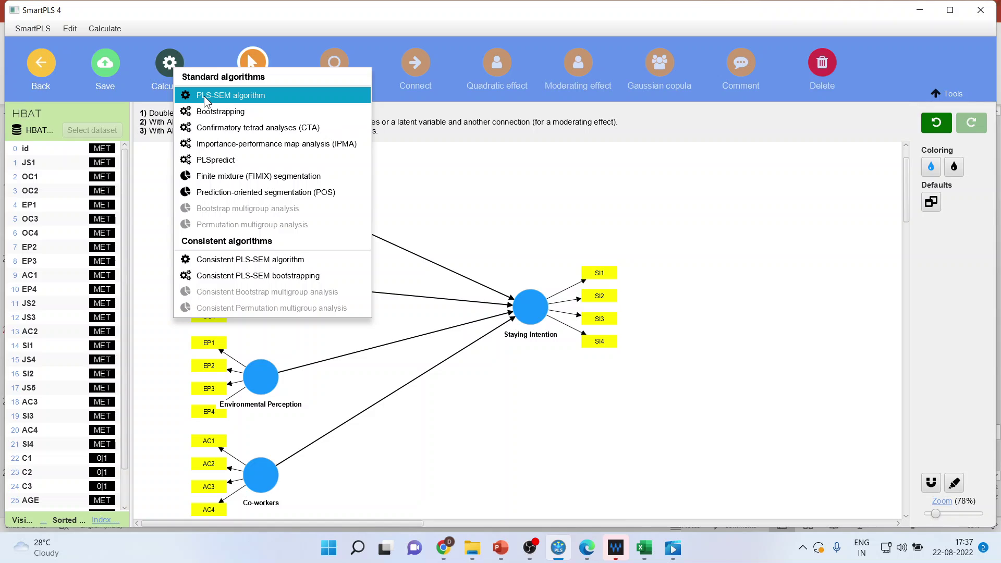
{"action": "left_click", "coordinate": [204, 96]}
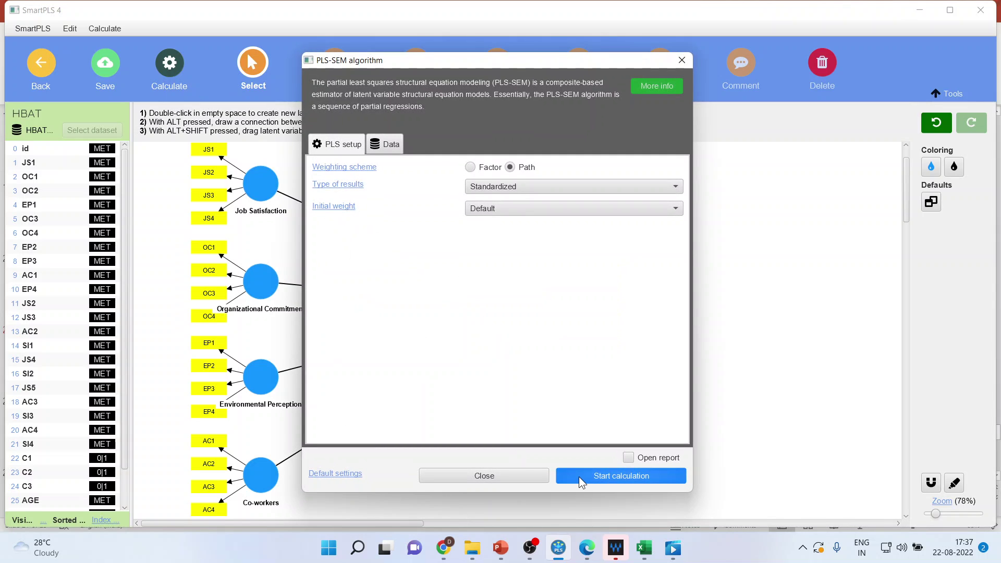
{"action": "left_click", "coordinate": [583, 476]}
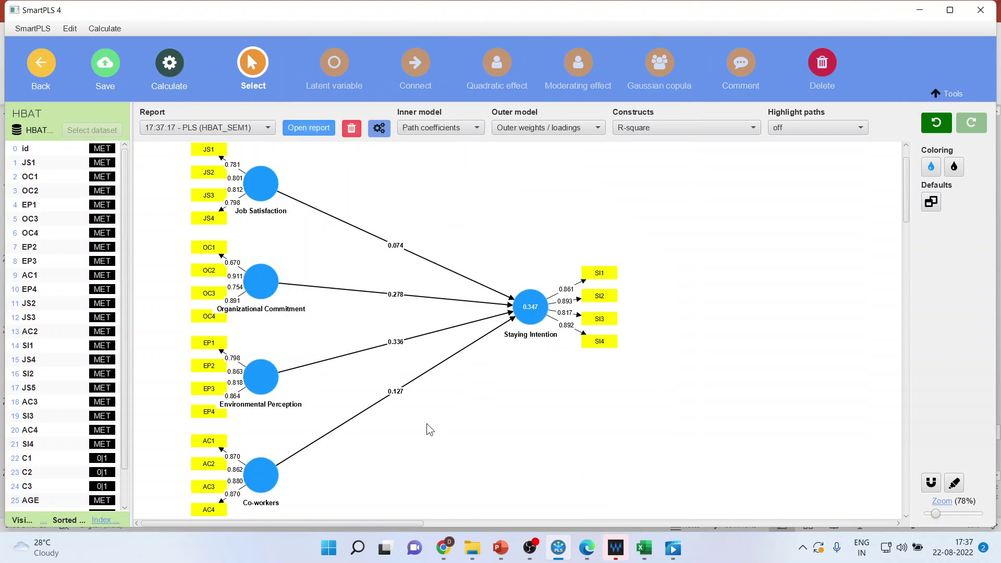
Open the HBAT report and examine the heterotrait-monotrait ratio (HTMT) matrix under discriminant validity for all constructs
{"action": "left_click", "coordinate": [306, 128]}
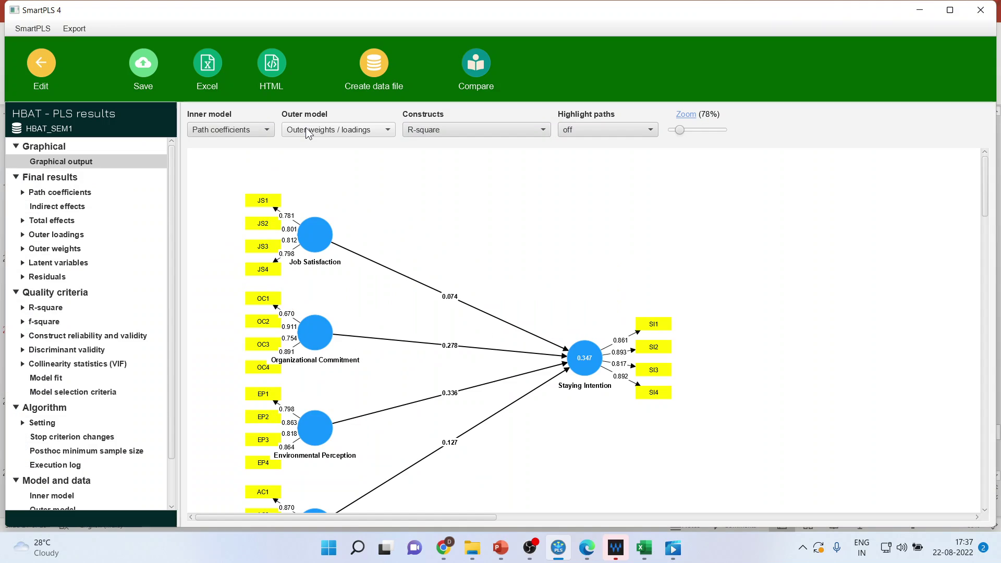
{"action": "left_click", "coordinate": [57, 350]}
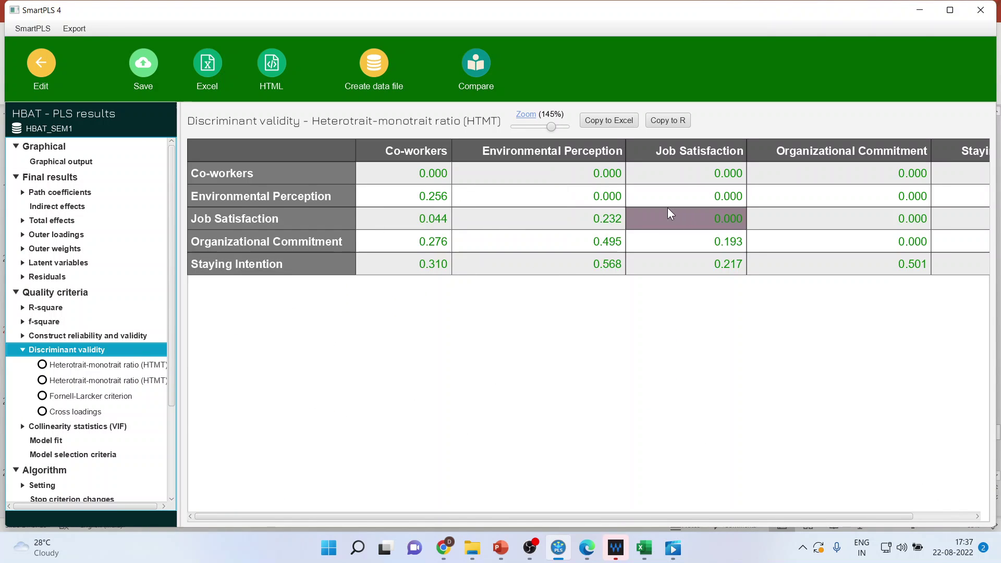
{"action": "left_click_drag", "start_coordinate": [549, 126], "coordinate": [541, 126]}
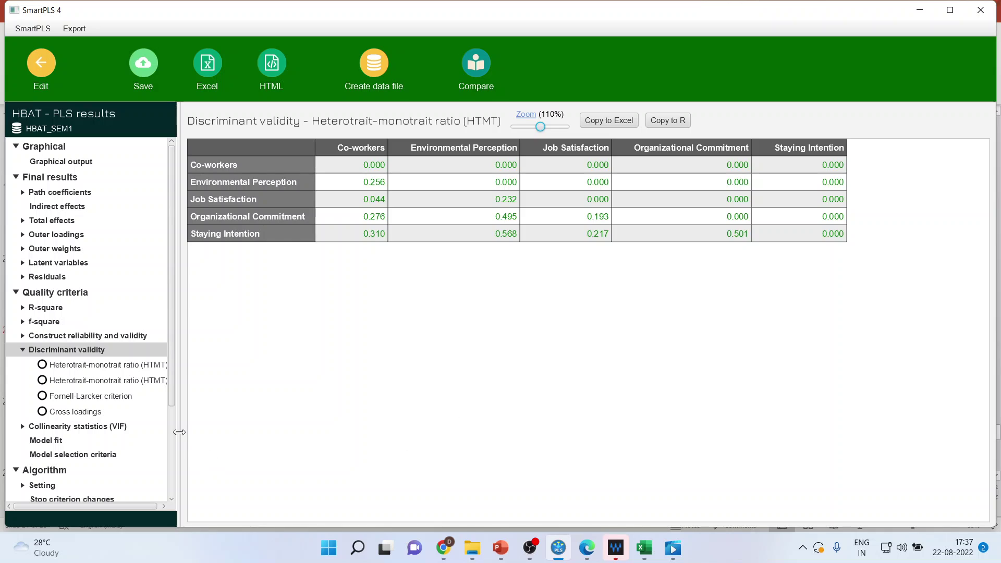
Compare the Co-workers AVE in the construct reliability and validity overview with its diagonal value in the Fornell-Larcker criterion table
{"action": "left_click", "coordinate": [105, 395]}
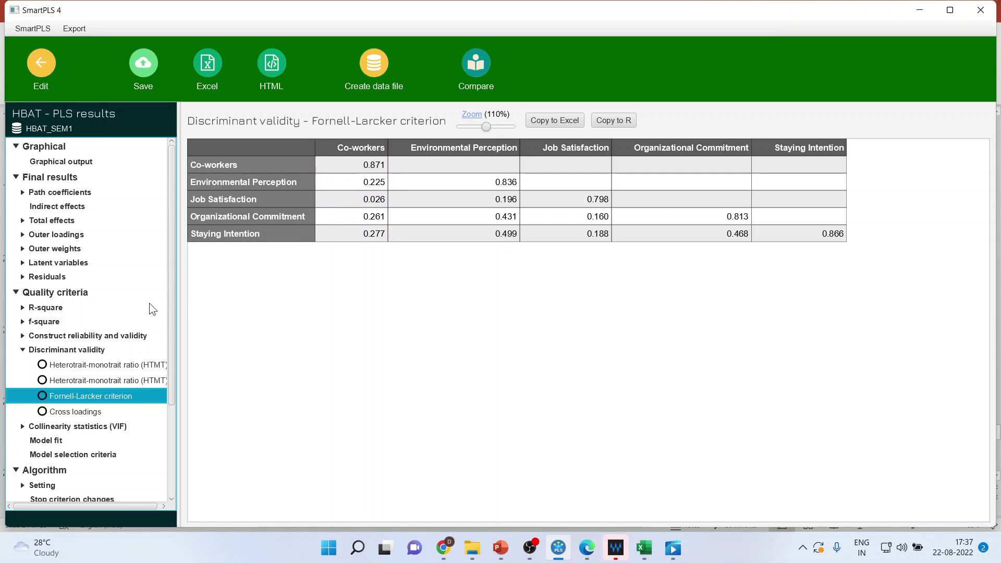
{"action": "left_click", "coordinate": [90, 337]}
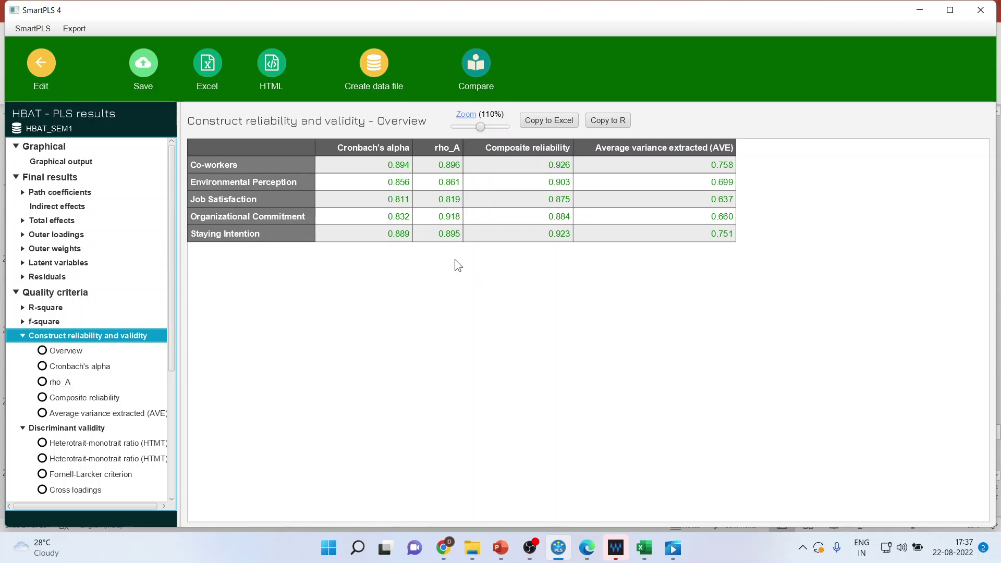
{"action": "left_click", "coordinate": [697, 164]}
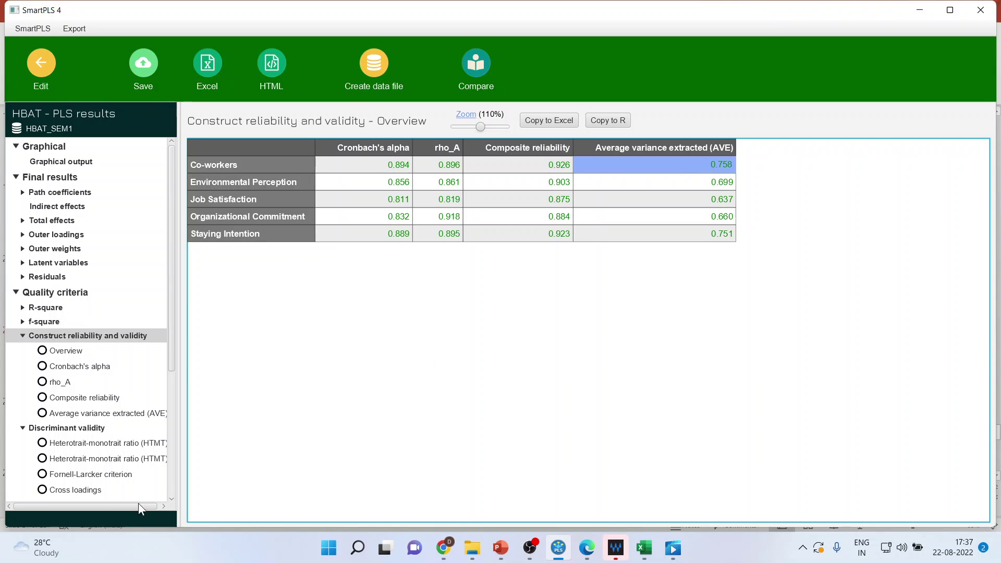
{"action": "left_click", "coordinate": [109, 474]}
{"action": "left_click", "coordinate": [349, 168]}
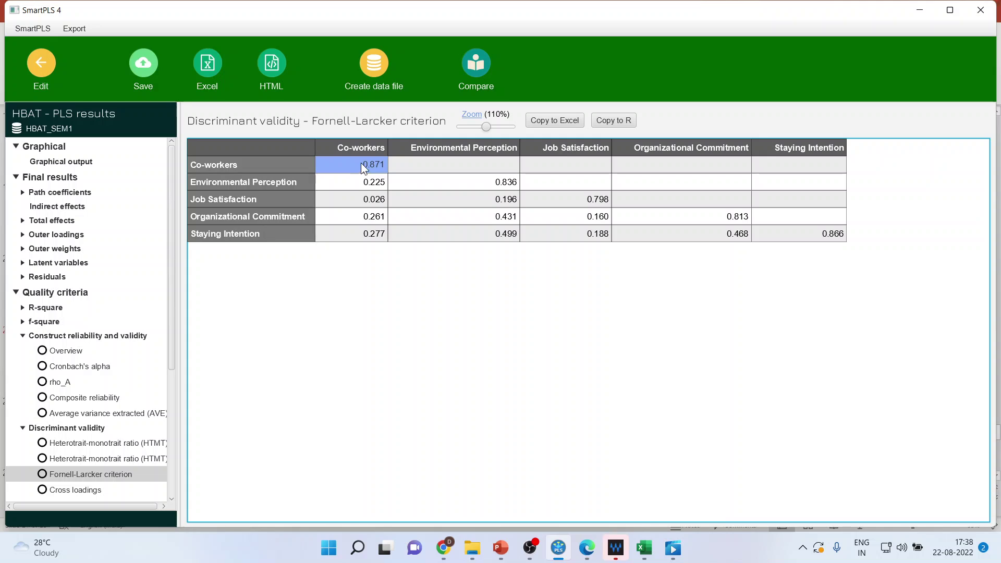
Compare the Environmental Perception AVE in the reliability overview with its diagonal value in the Fornell-Larcker criterion table
{"action": "left_click", "coordinate": [121, 413]}
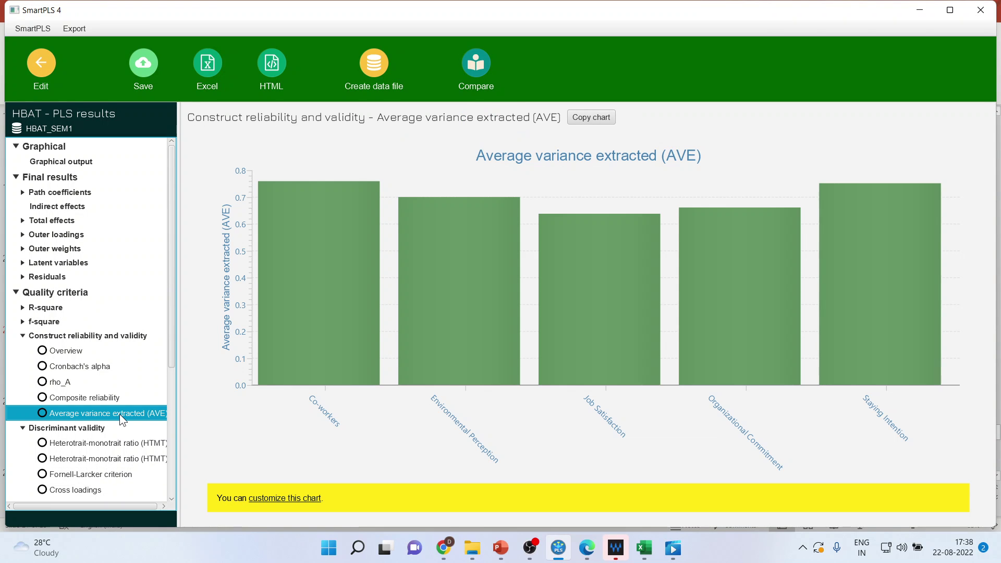
{"action": "left_click", "coordinate": [80, 338]}
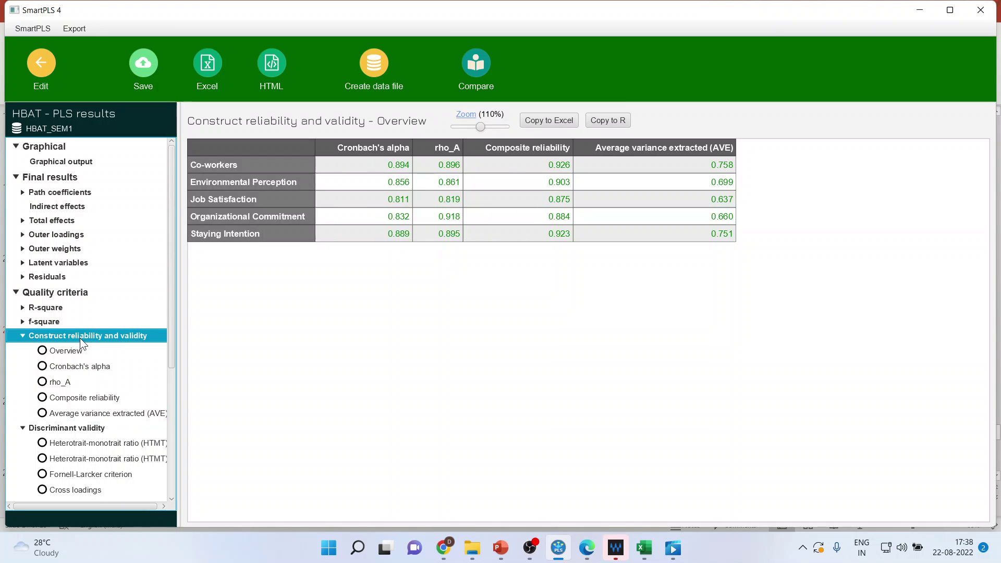
{"action": "left_click", "coordinate": [726, 184]}
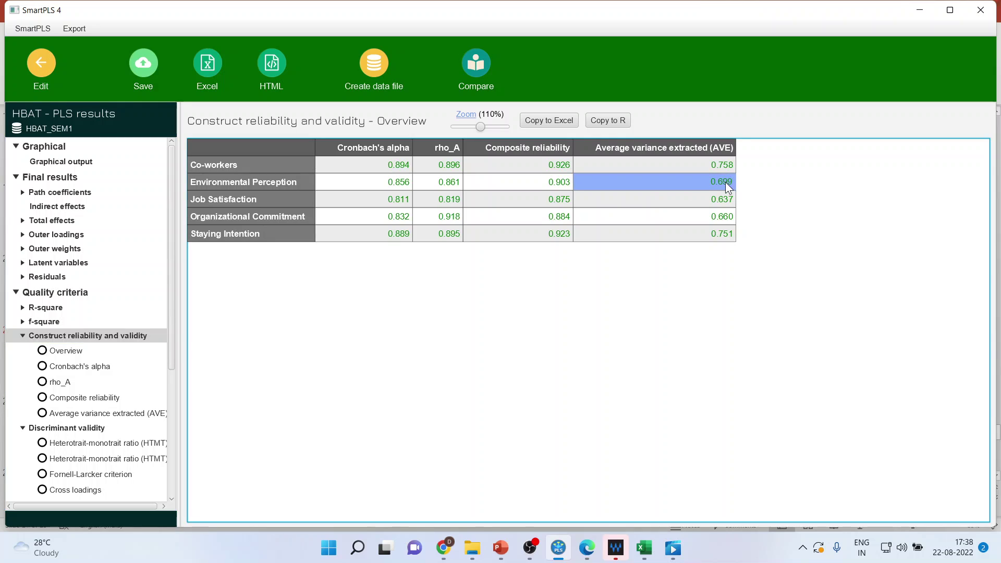
{"action": "left_click", "coordinate": [83, 475]}
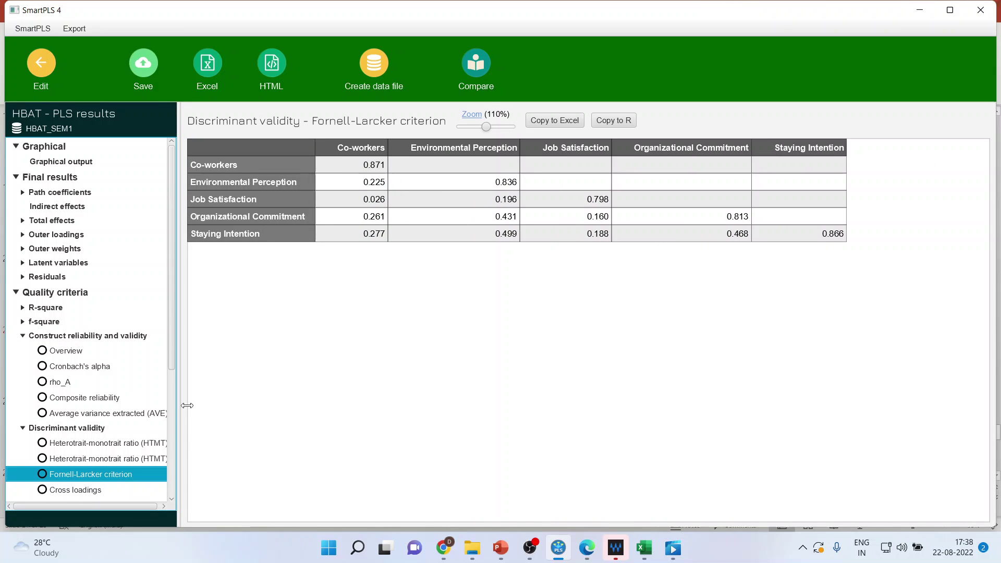
{"action": "left_click", "coordinate": [475, 181]}
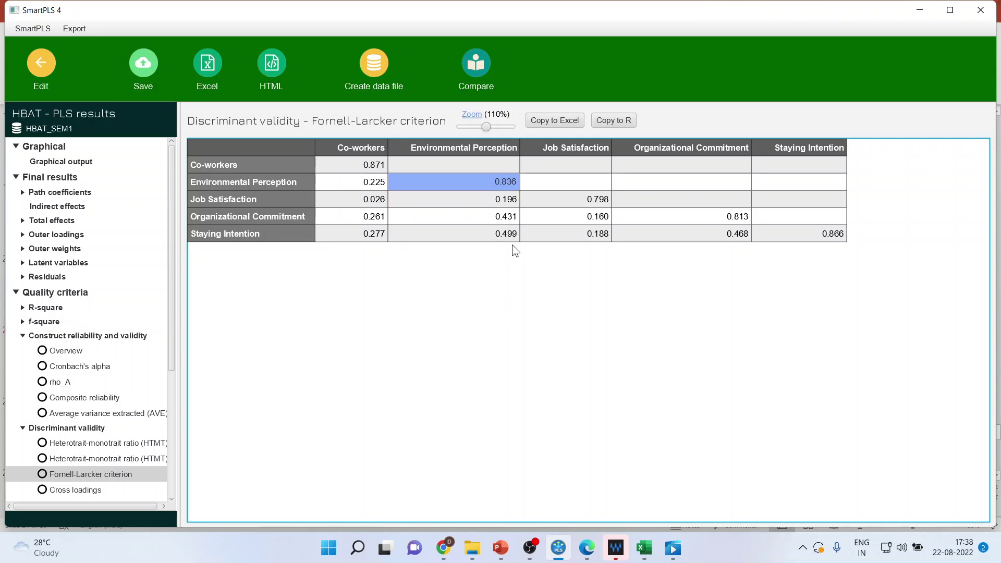
Capture a rectangular screen snip of the whole Fornell-Larcker criterion table and place it in a Word document
{"action": "left_click", "coordinate": [557, 119]}
{"action": "key", "text": "super+shift+s"}
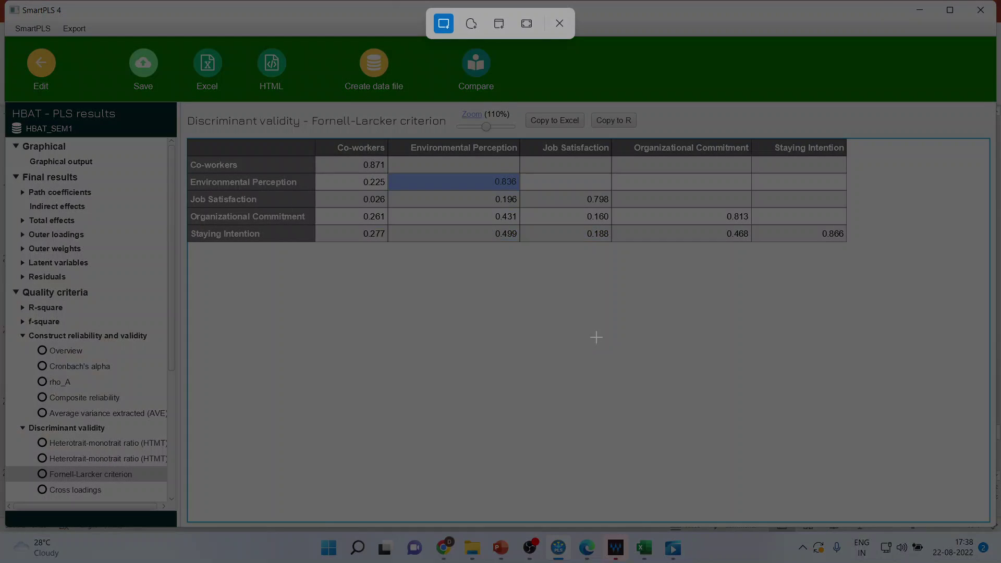
{"action": "left_click_drag", "start_coordinate": [184, 134], "coordinate": [856, 252]}
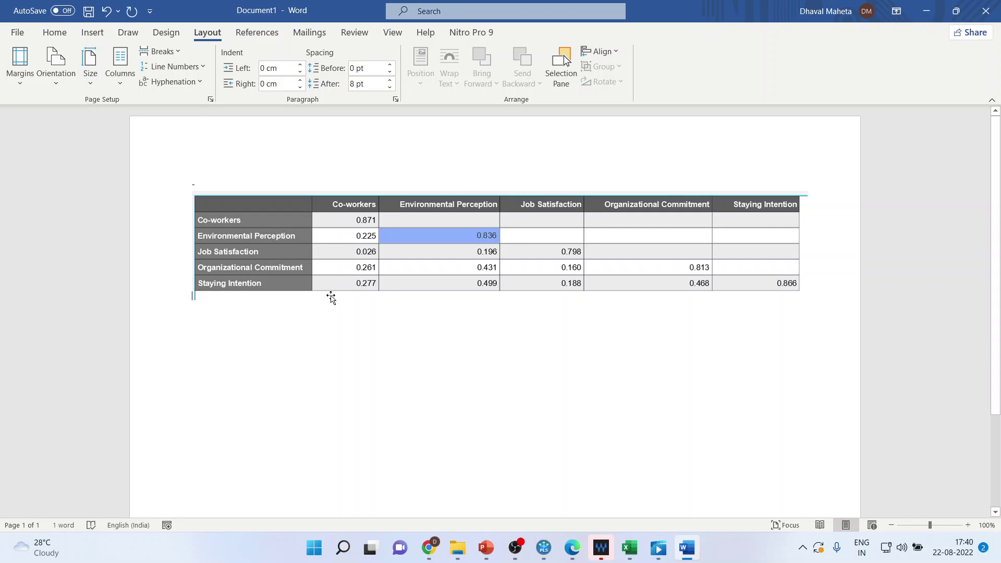
Set the drawing pen to pink and outline the diagonal values of the Fornell-Larcker table, from Co-workers to Staying Intention
{"action": "left_click", "coordinate": [129, 33]}
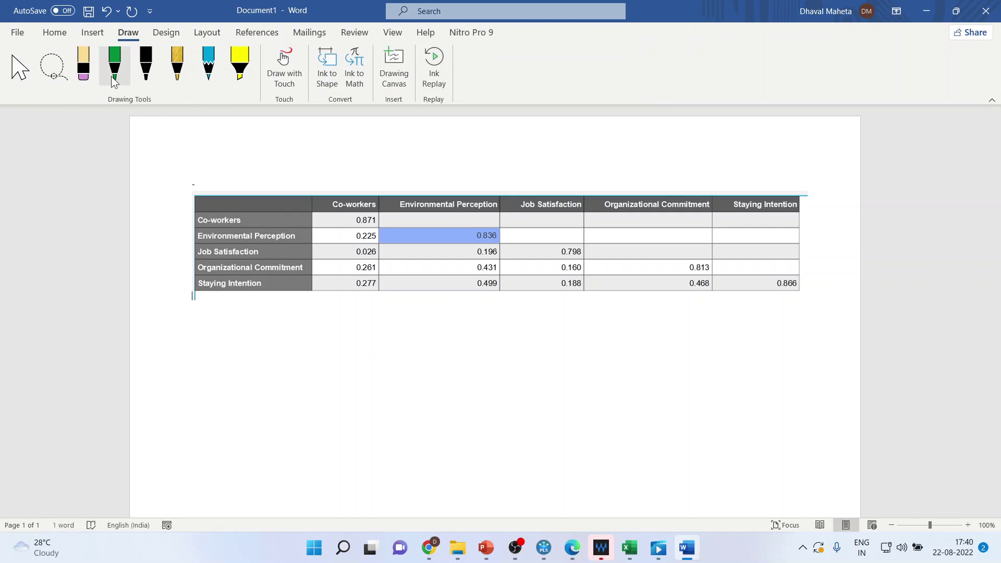
{"action": "left_click", "coordinate": [111, 76]}
{"action": "left_click", "coordinate": [123, 80]}
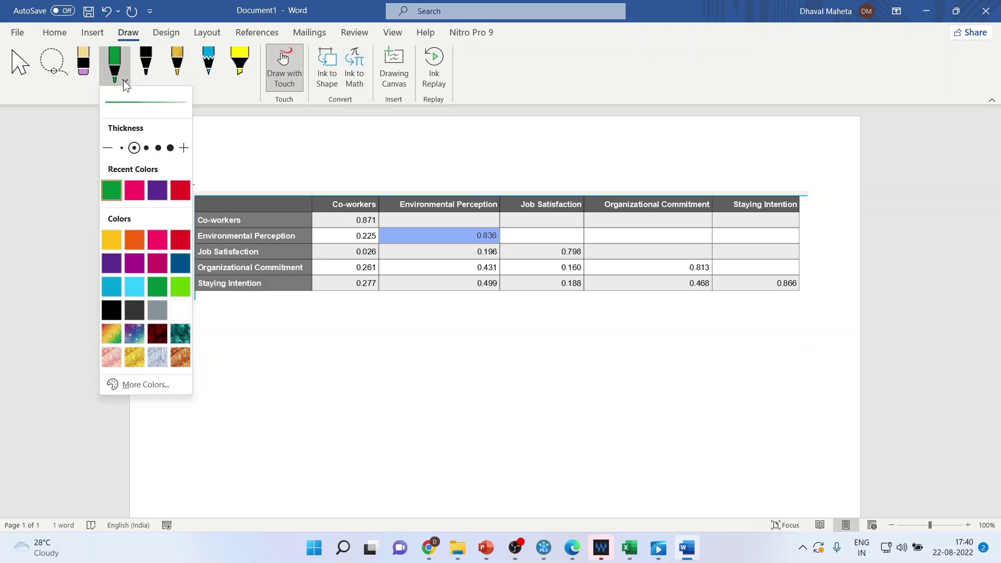
{"action": "left_click", "coordinate": [134, 191]}
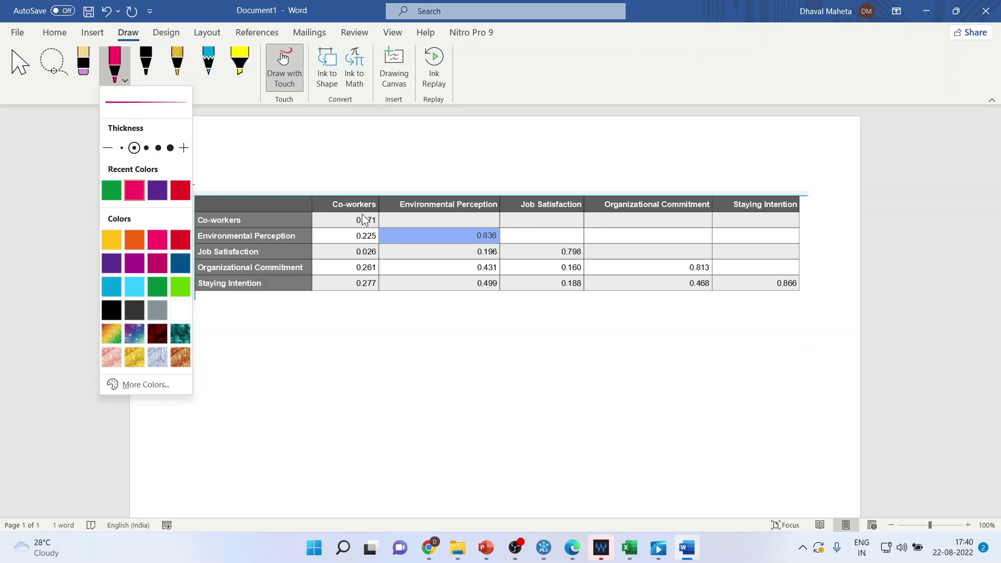
{"action": "left_click", "coordinate": [363, 220]}
{"action": "mouse_move", "coordinate": [363, 212]}
{"action": "left_mouse_down"}
{"action": "mouse_move", "coordinate": [349, 222]}
{"action": "mouse_move", "coordinate": [424, 243]}
{"action": "mouse_move", "coordinate": [681, 269]}
{"action": "mouse_move", "coordinate": [806, 299]}
{"action": "mouse_move", "coordinate": [785, 270]}
{"action": "mouse_move", "coordinate": [362, 211]}
{"action": "left_mouse_up"}
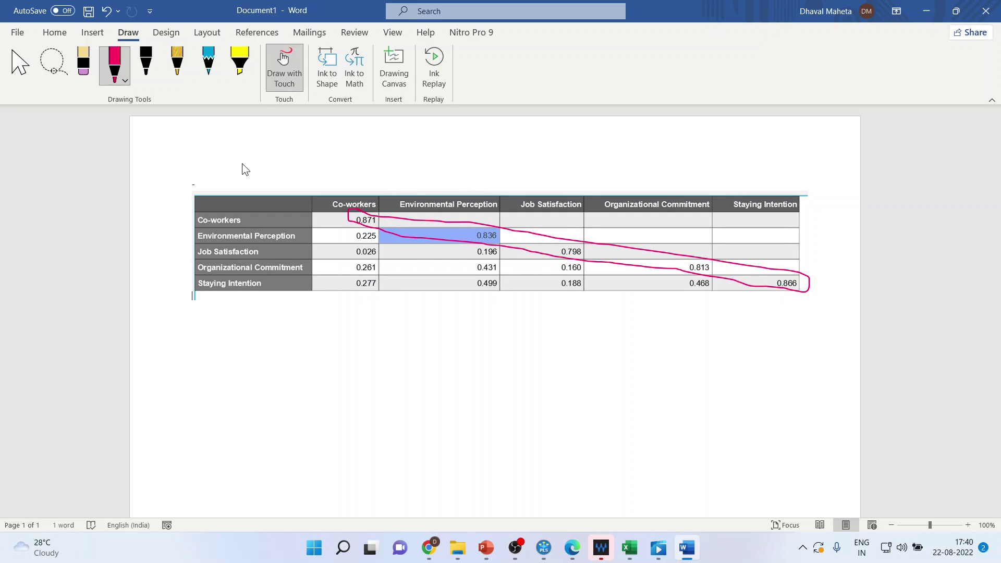
Change the pen to green and circle the values in the Environmental Perception column and the Environmental Perception row
{"action": "left_click", "coordinate": [126, 81]}
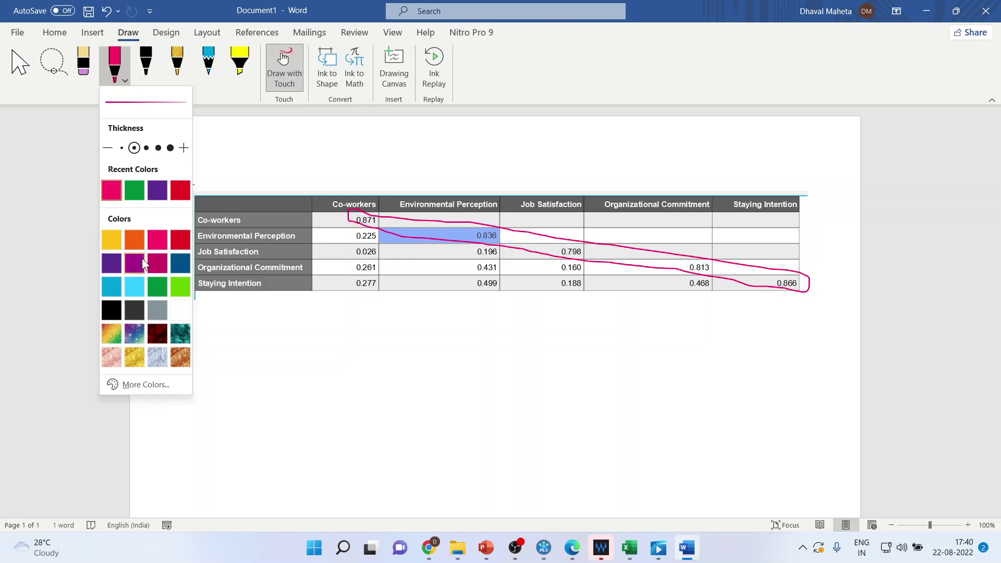
{"action": "left_click", "coordinate": [134, 193]}
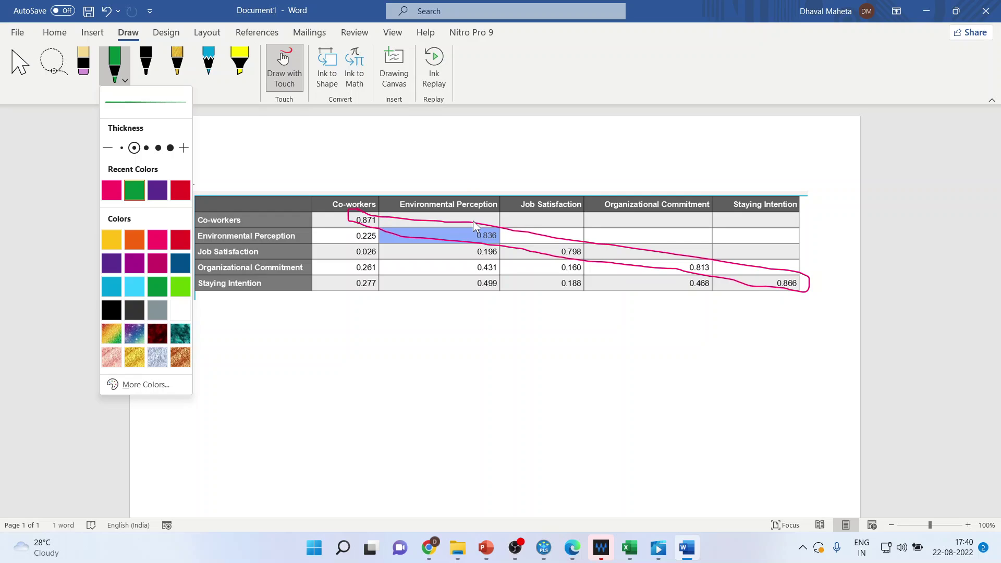
{"action": "left_click_drag", "start_coordinate": [473, 218], "coordinate": [469, 293]}
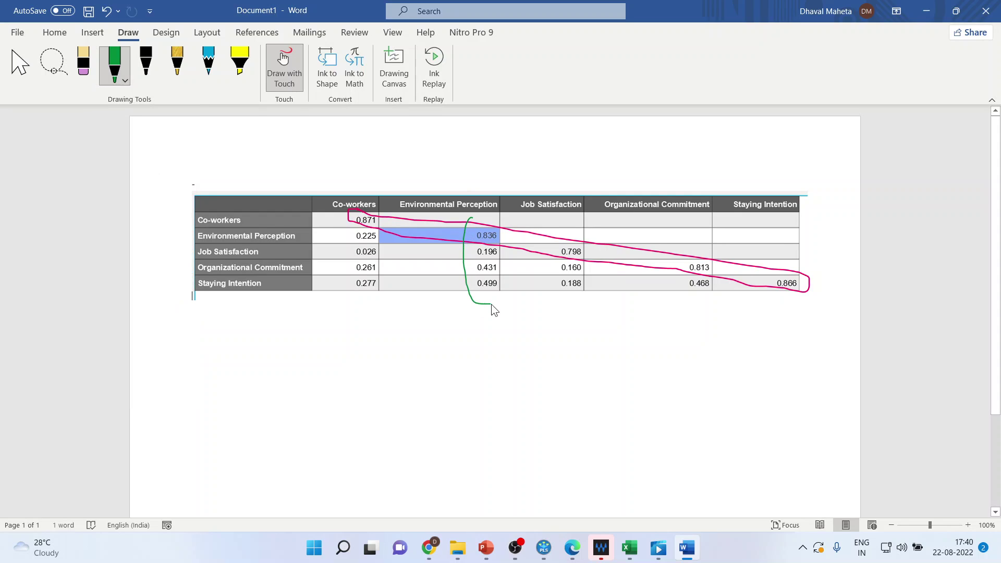
{"action": "left_click_drag", "start_coordinate": [495, 218], "coordinate": [470, 226]}
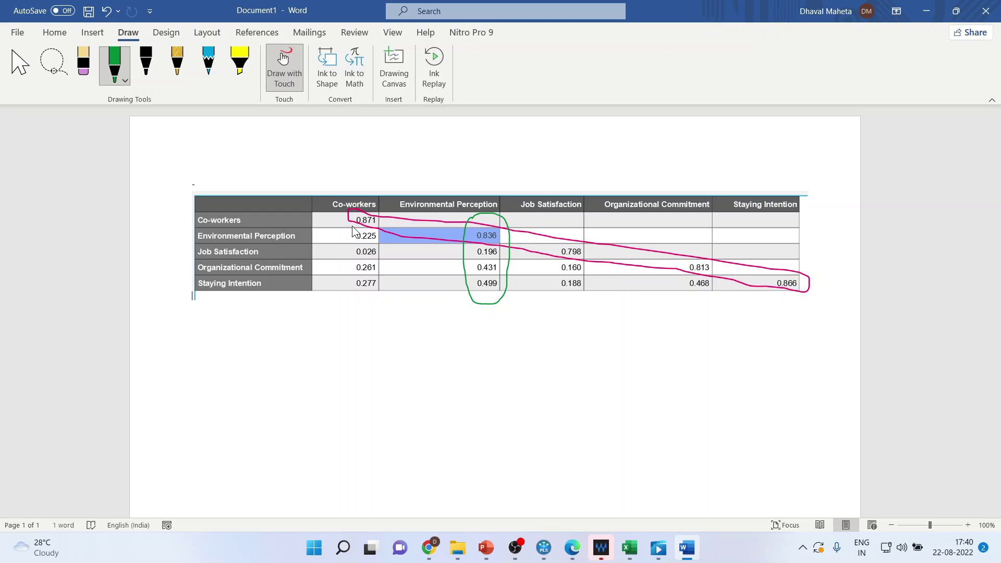
{"action": "mouse_move", "coordinate": [352, 226]}
{"action": "left_mouse_down"}
{"action": "mouse_move", "coordinate": [336, 225]}
{"action": "mouse_move", "coordinate": [362, 245]}
{"action": "mouse_move", "coordinate": [496, 246]}
{"action": "mouse_move", "coordinate": [505, 230]}
{"action": "mouse_move", "coordinate": [349, 224]}
{"action": "left_mouse_up"}
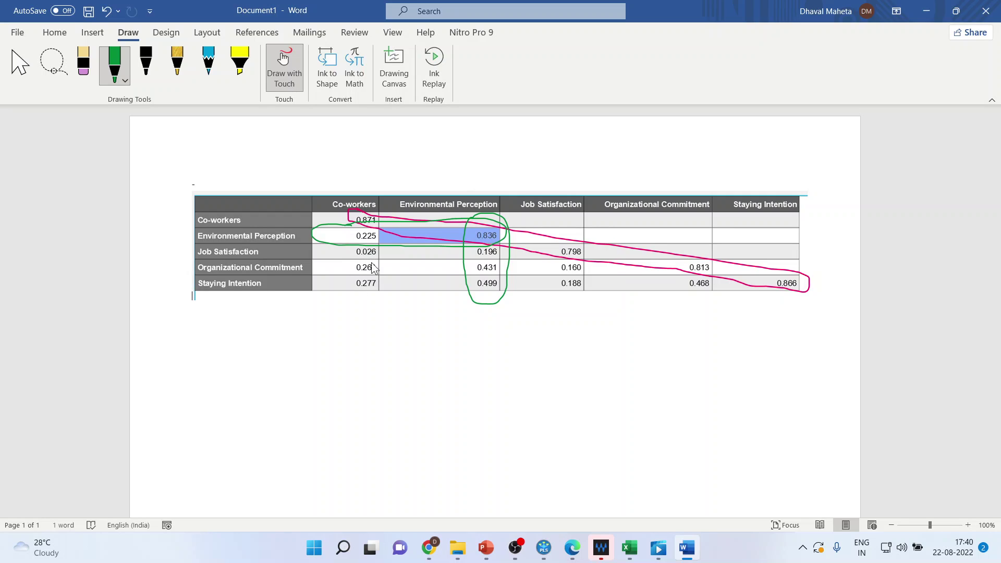
Change the pen to purple and circle the Co-workers column values for Job Satisfaction, Organizational Commitment and Staying Intention
{"action": "left_click", "coordinate": [125, 80]}
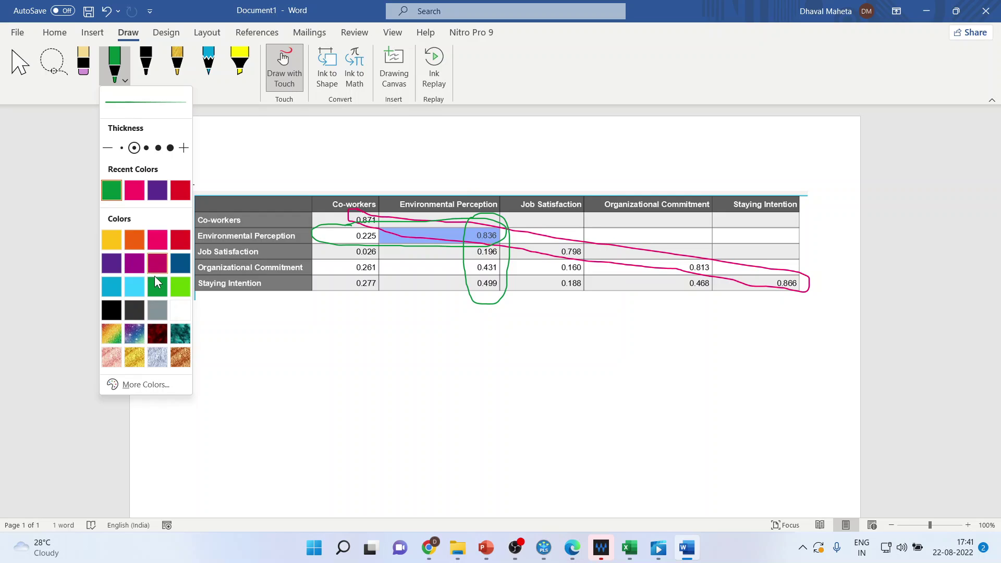
{"action": "left_click", "coordinate": [113, 264]}
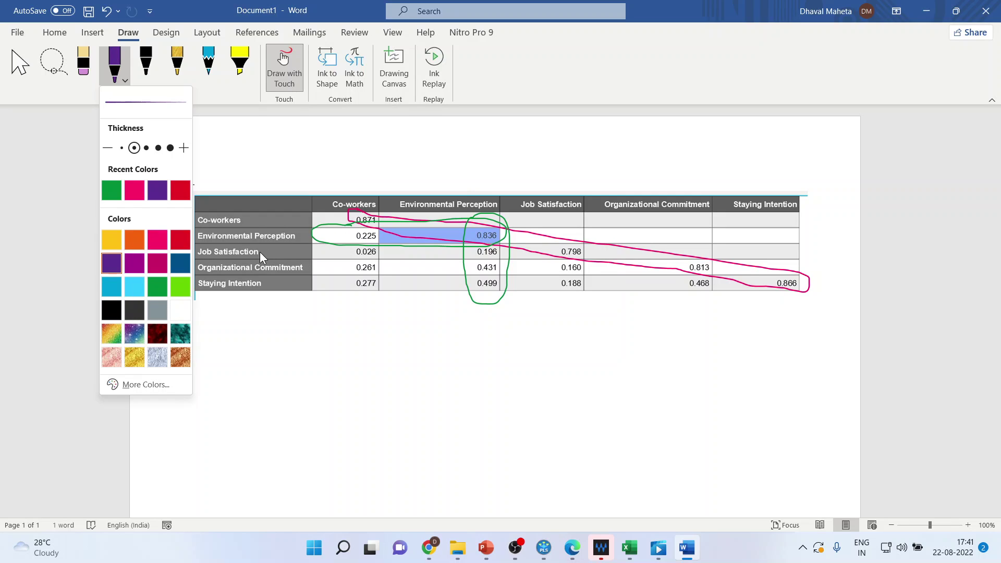
{"action": "left_click", "coordinate": [358, 248]}
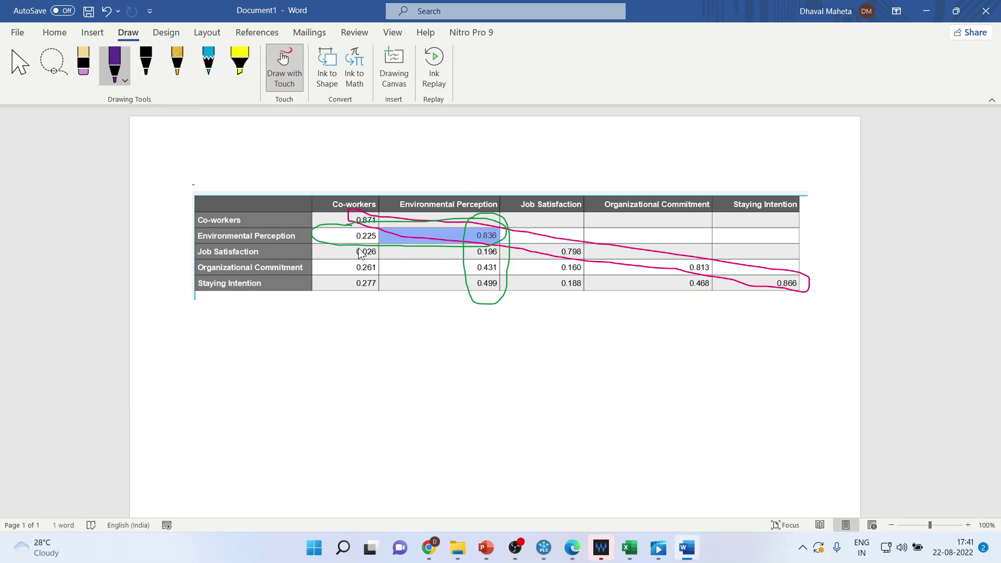
{"action": "mouse_move", "coordinate": [358, 248]}
{"action": "left_mouse_down"}
{"action": "mouse_move", "coordinate": [344, 282]}
{"action": "mouse_move", "coordinate": [376, 248]}
{"action": "mouse_move", "coordinate": [359, 248]}
{"action": "left_mouse_up"}
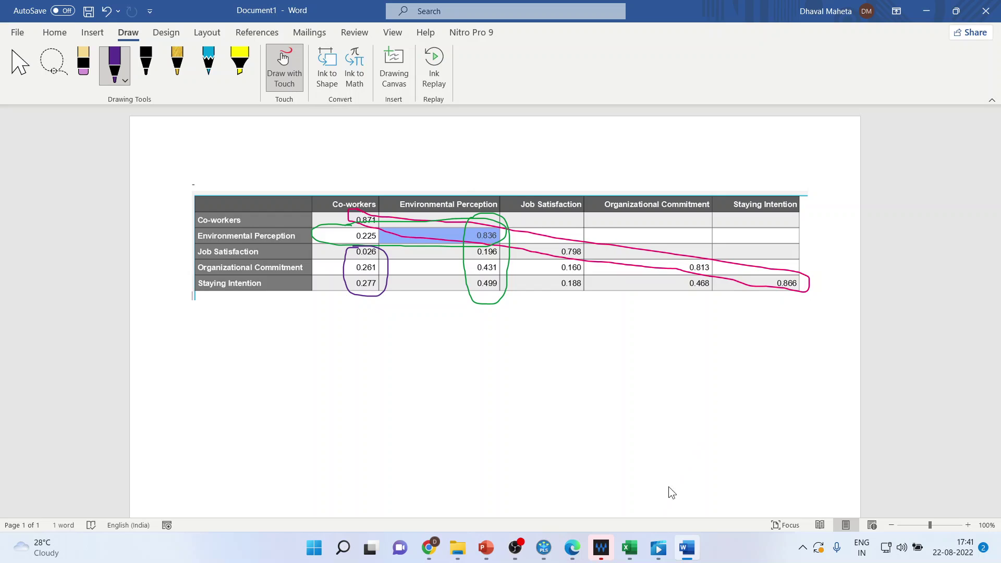
Switch to SmartPLS and examine the cross loadings, comparing AC1 to AC4 on Co-workers with their loadings on the other constructs
{"action": "left_click", "coordinate": [544, 548]}
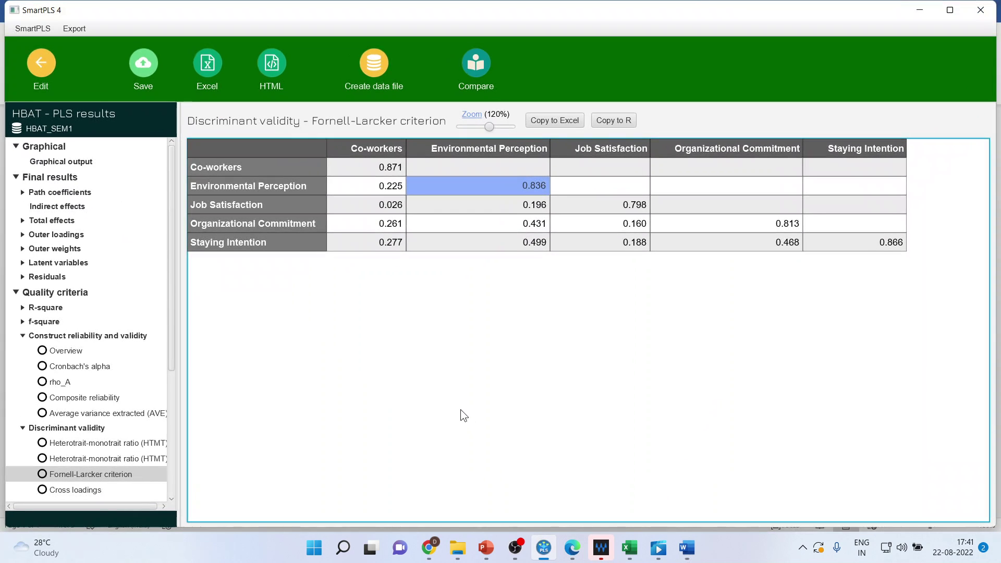
{"action": "left_click", "coordinate": [82, 490]}
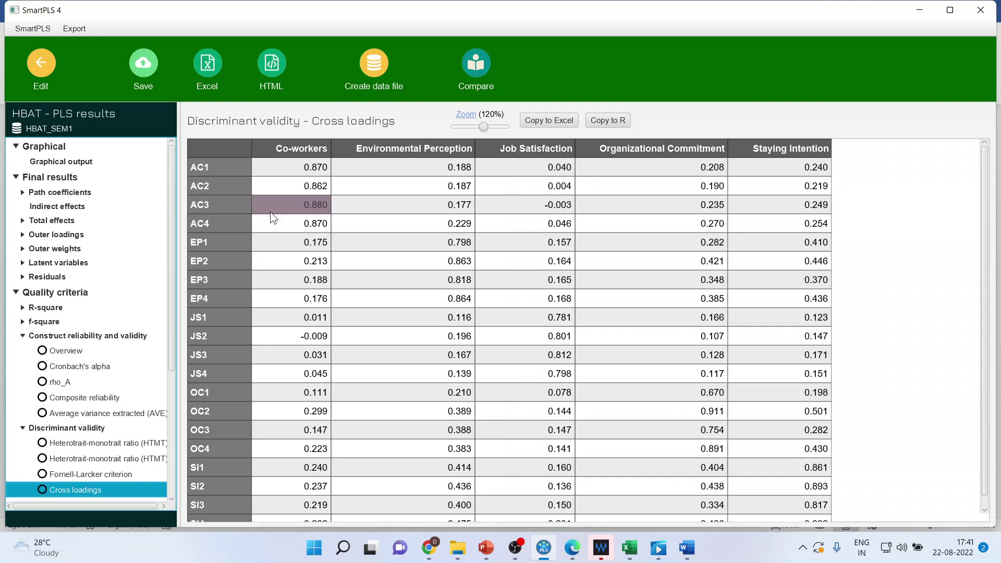
{"action": "left_click", "coordinate": [201, 170]}
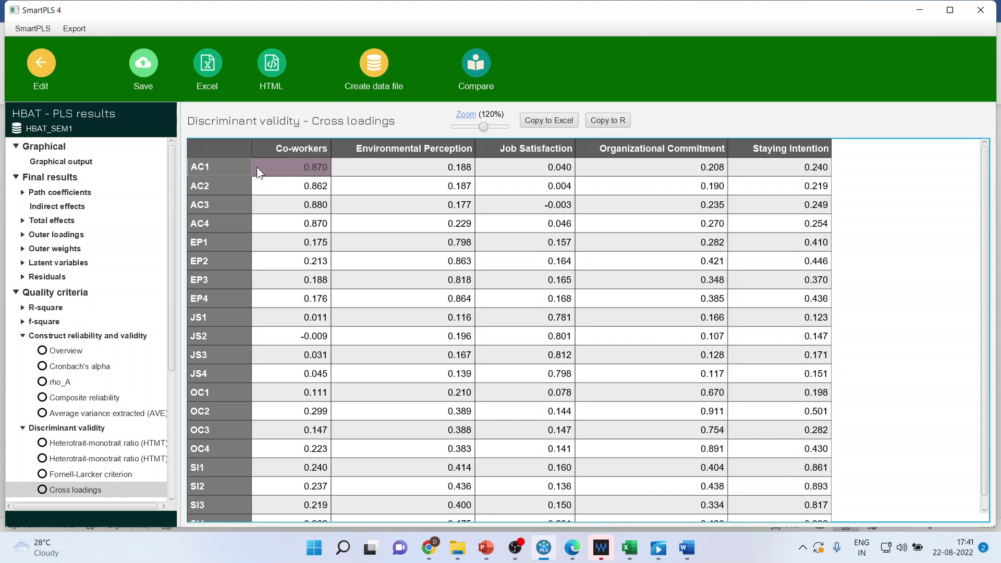
{"action": "left_click_drag", "start_coordinate": [290, 166], "coordinate": [294, 223]}
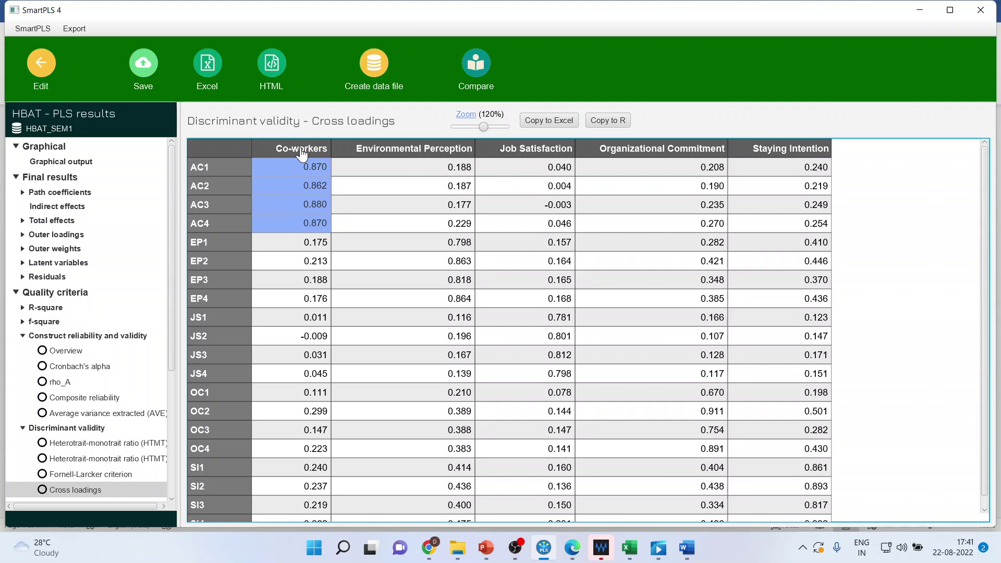
{"action": "left_click_drag", "start_coordinate": [459, 167], "coordinate": [792, 220]}
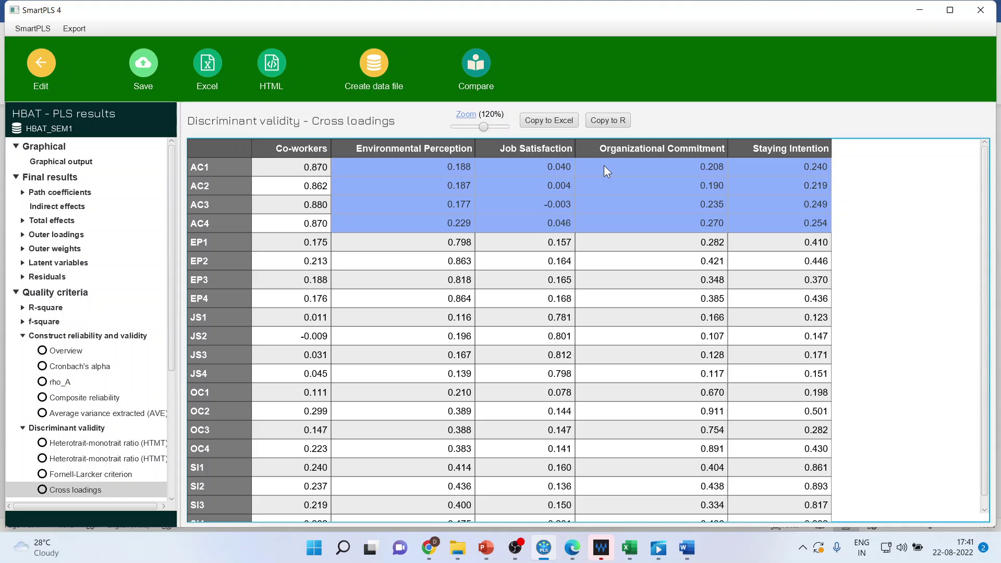
{"action": "left_click", "coordinate": [195, 165]}
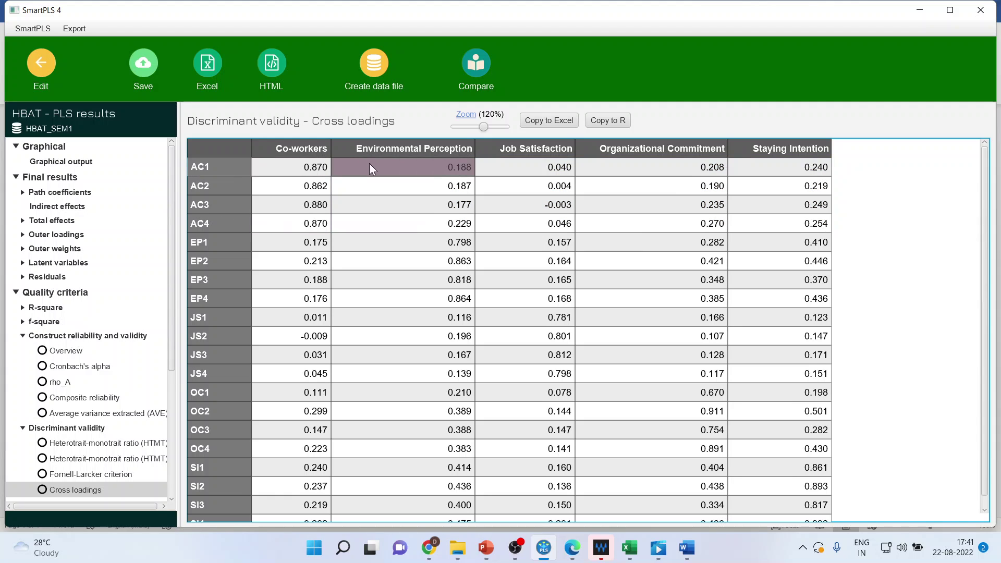
{"action": "left_click", "coordinate": [319, 151]}
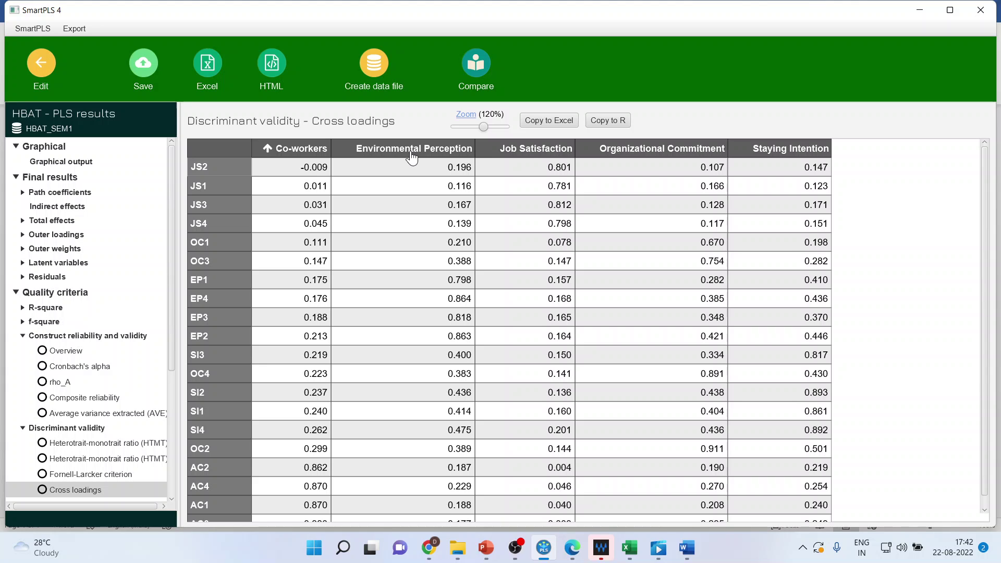
Switch to PowerPoint and present the Biasness in Fornell-Larcker Criterion slide full screen
{"action": "key", "text": "alt+Tab"}
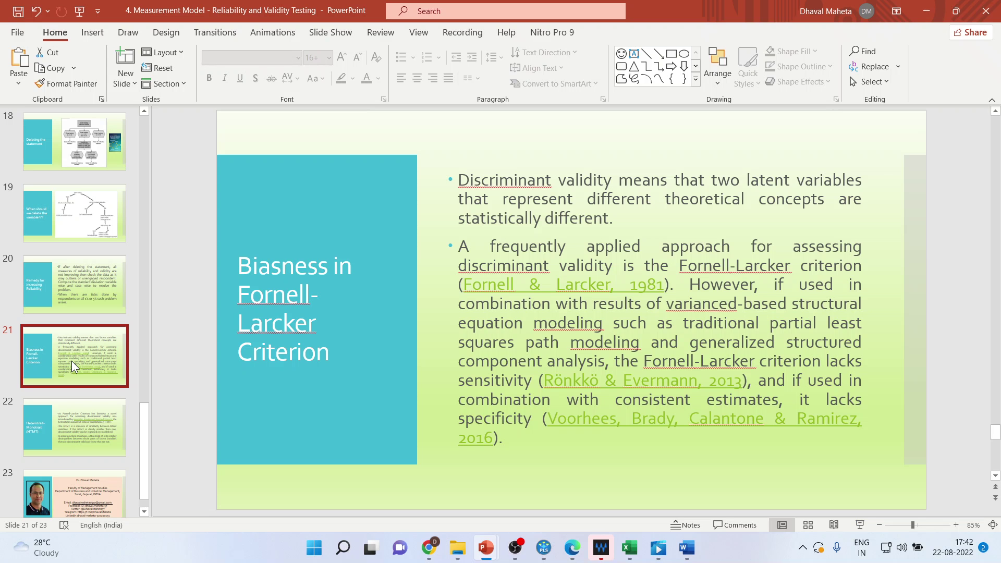
{"action": "left_click", "coordinate": [858, 525]}
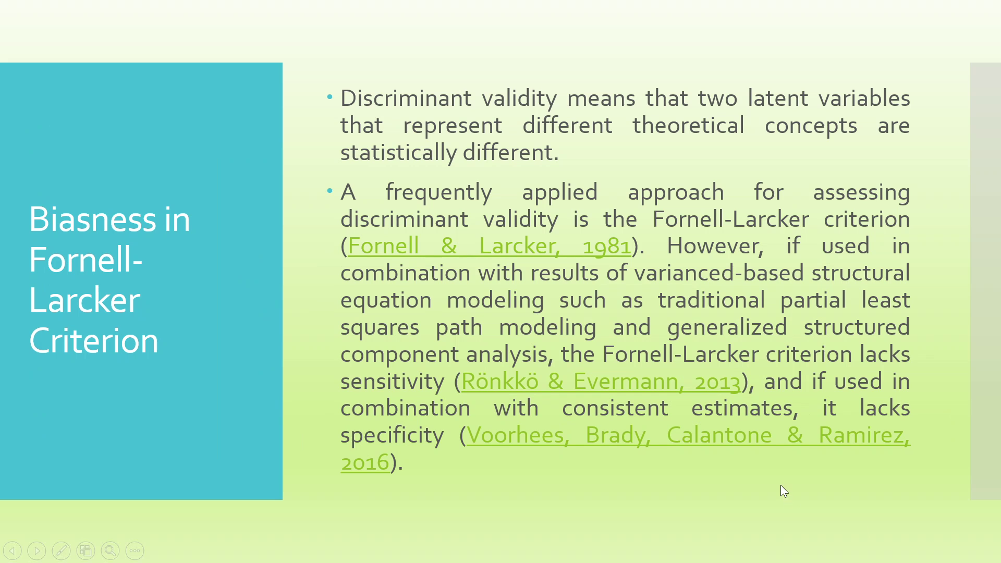
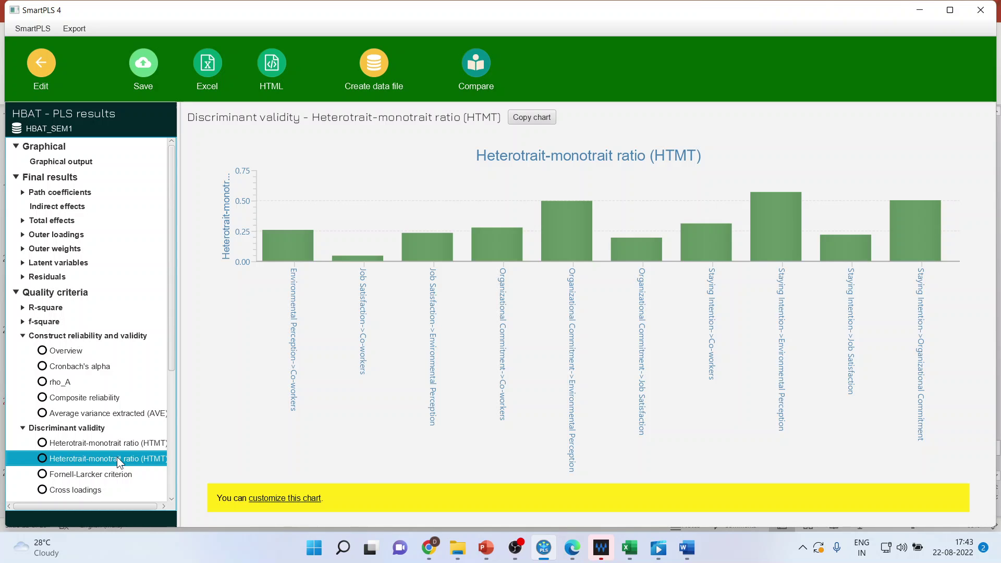
Leave the HBAT results report in SmartPLS and return to the path model
{"action": "left_click", "coordinate": [42, 65]}
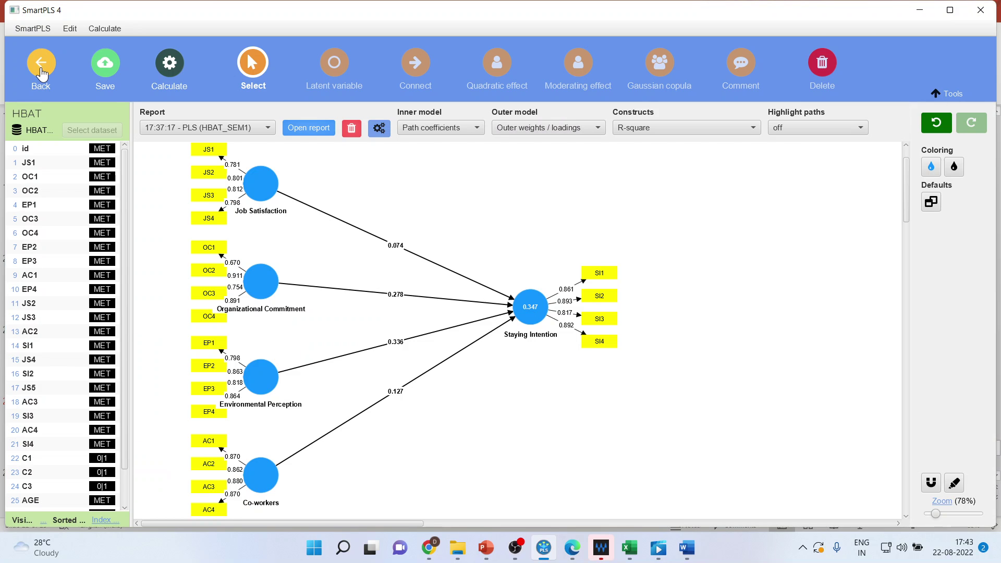
Leave the HBAT model and open the path model of the Example - ECSI project
{"action": "left_click", "coordinate": [42, 73]}
{"action": "left_click", "coordinate": [529, 293]}
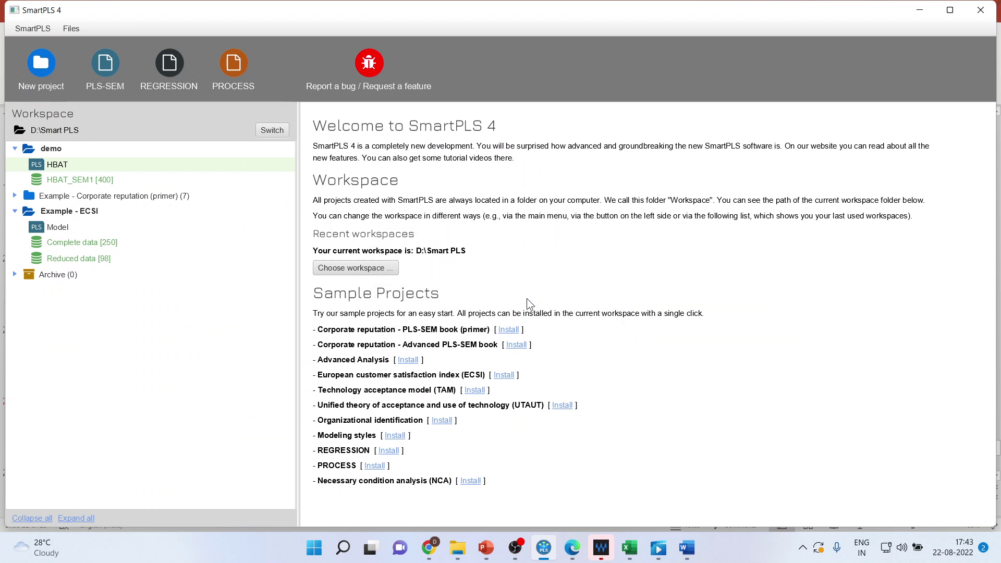
{"action": "double_click", "coordinate": [62, 227]}
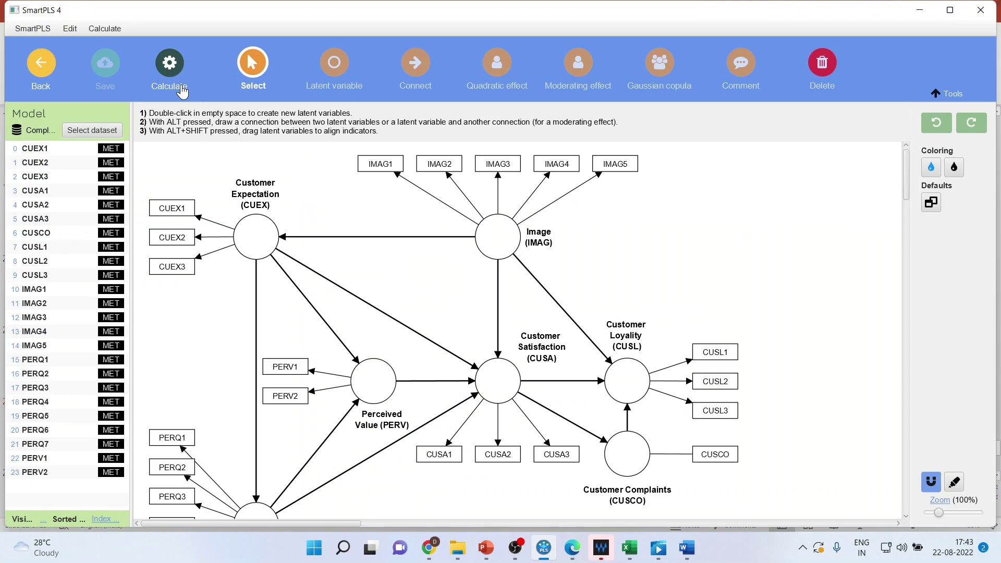
Run the PLS-SEM algorithm on the ECSI model with the Path weighting scheme, Standardized results and Default initial weight
{"action": "left_click", "coordinate": [170, 70]}
{"action": "left_click", "coordinate": [208, 96]}
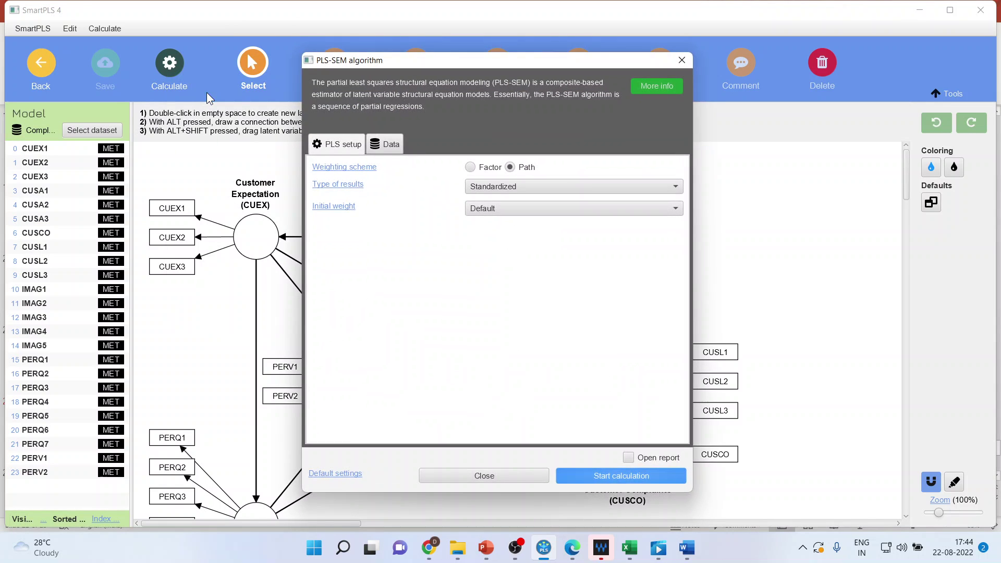
{"action": "left_click", "coordinate": [584, 476]}
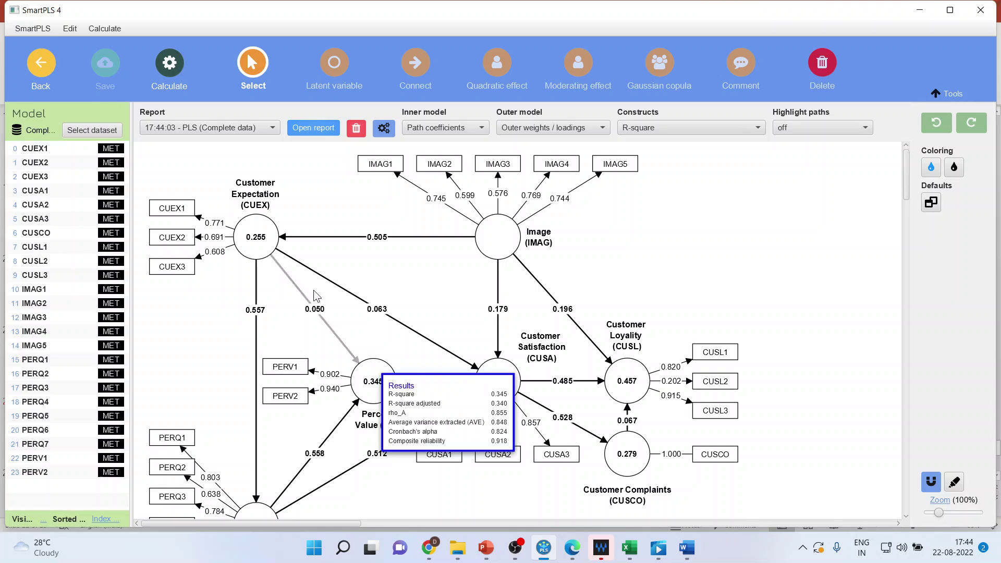
Open the ECSI results report and examine the HTMT matrix and the Fornell-Larcker criterion for discriminant validity
{"action": "left_click", "coordinate": [304, 129]}
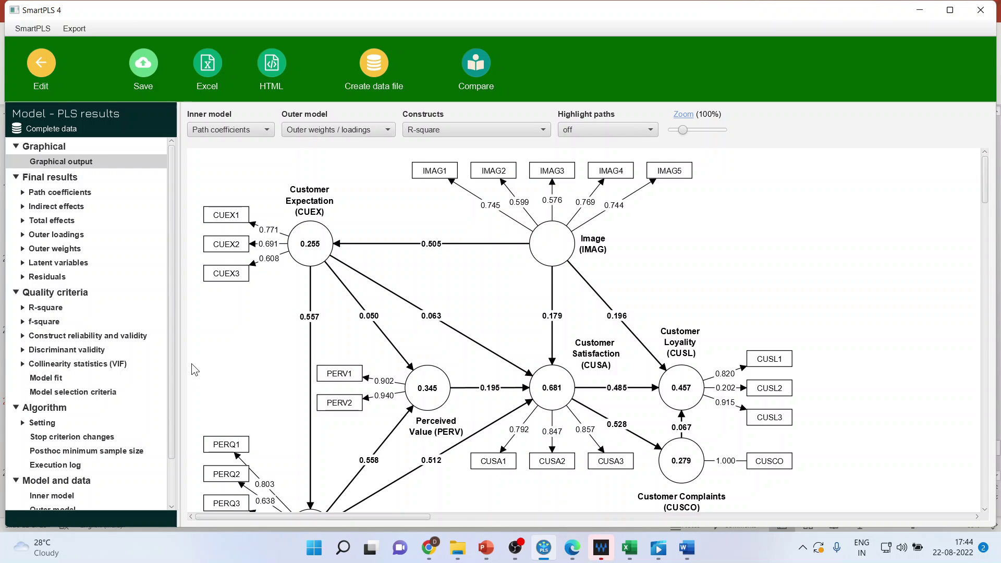
{"action": "left_click", "coordinate": [66, 351]}
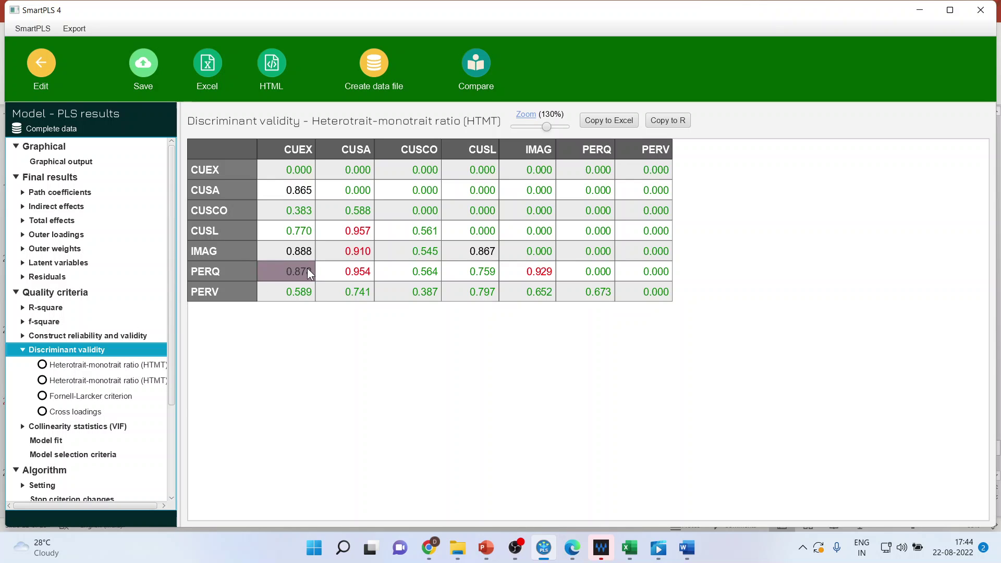
{"action": "left_click", "coordinate": [123, 396]}
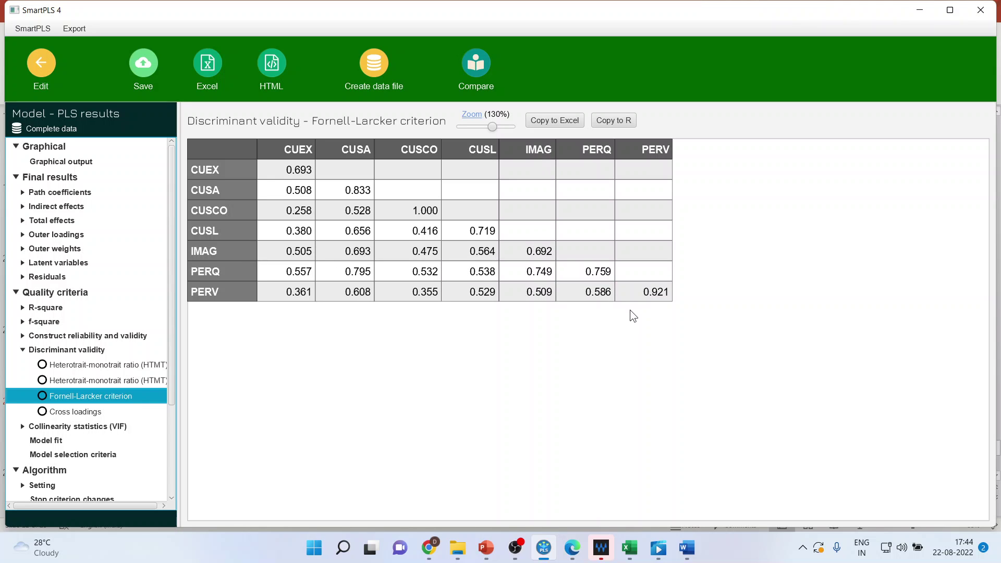
Capture a screenshot of the ECSI Fornell-Larcker table and replace all content of the Word document with it
{"action": "key", "text": "super+shift+s"}
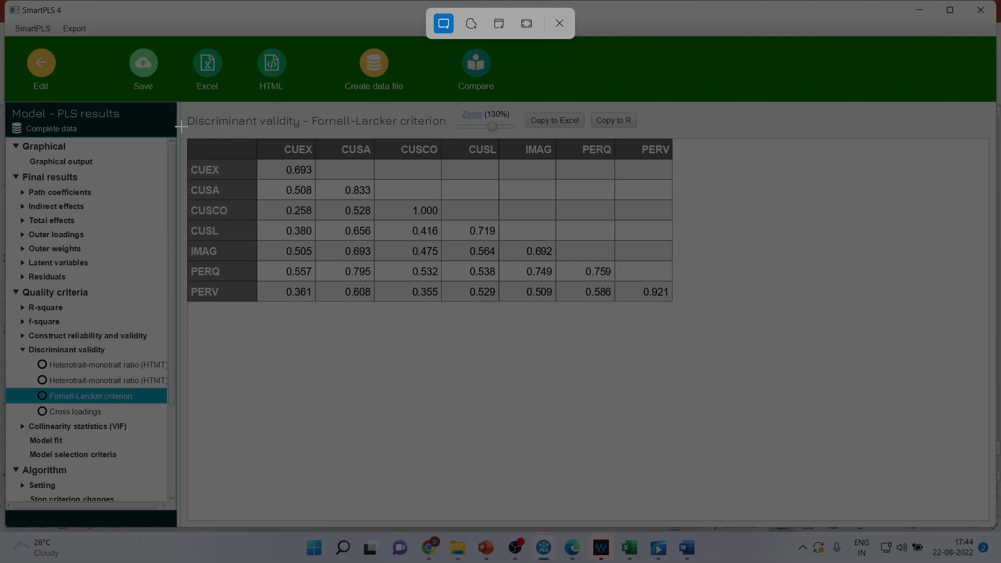
{"action": "left_click_drag", "start_coordinate": [181, 127], "coordinate": [673, 316]}
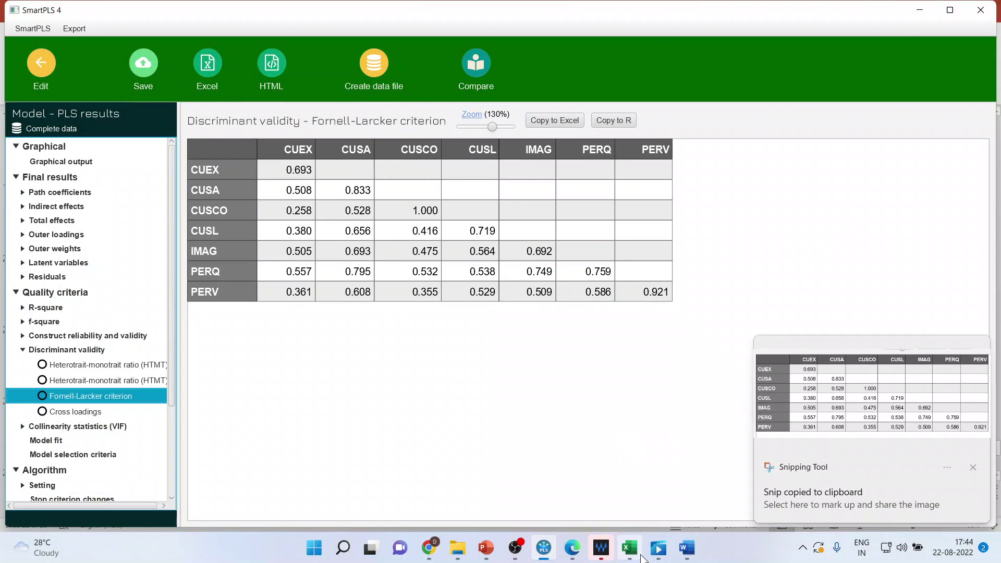
{"action": "left_click", "coordinate": [688, 548]}
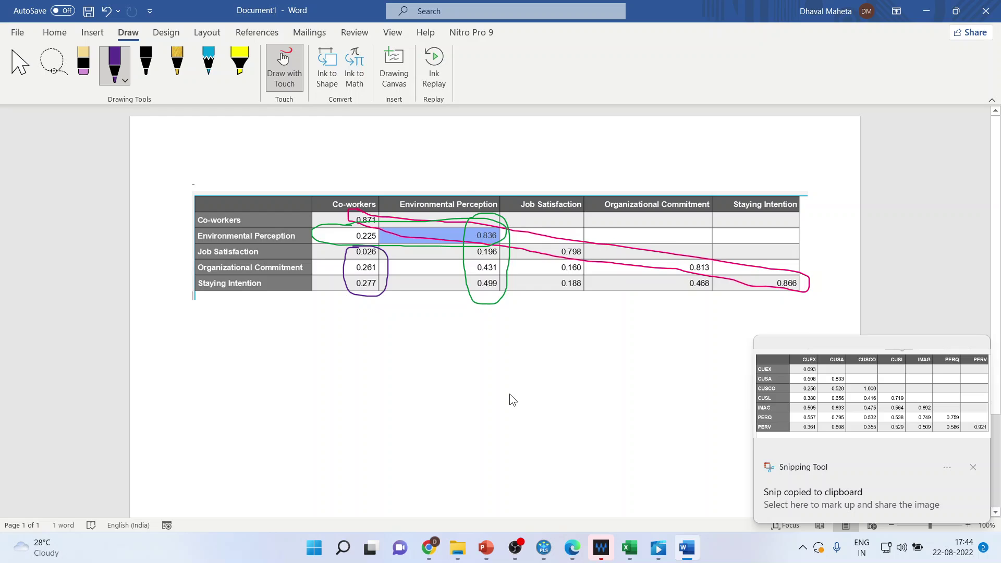
{"action": "key", "text": "ctrl+a"}
{"action": "key", "text": "Delete"}
{"action": "key", "text": "ctrl+v"}
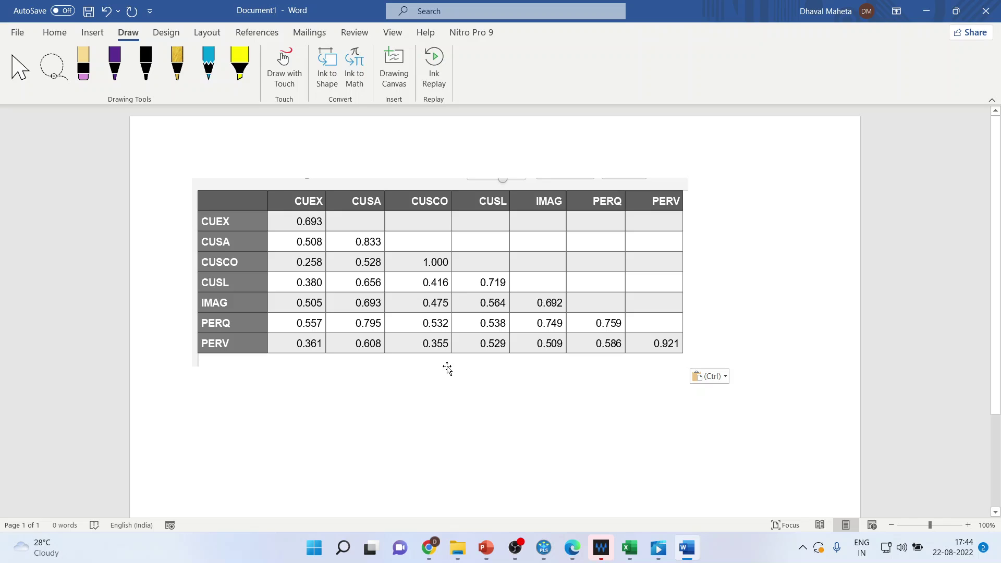
Set the pen color to red, circle the table's diagonal values from CUEX to PERV, and mark the IMAG diagonal value
{"action": "left_click", "coordinate": [116, 80]}
{"action": "left_click", "coordinate": [116, 78]}
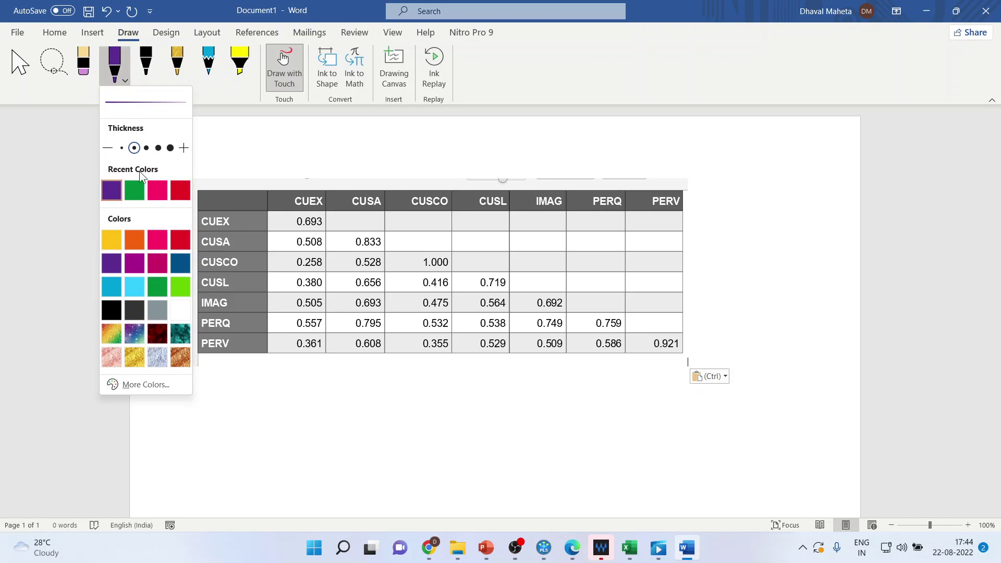
{"action": "left_click", "coordinate": [178, 194]}
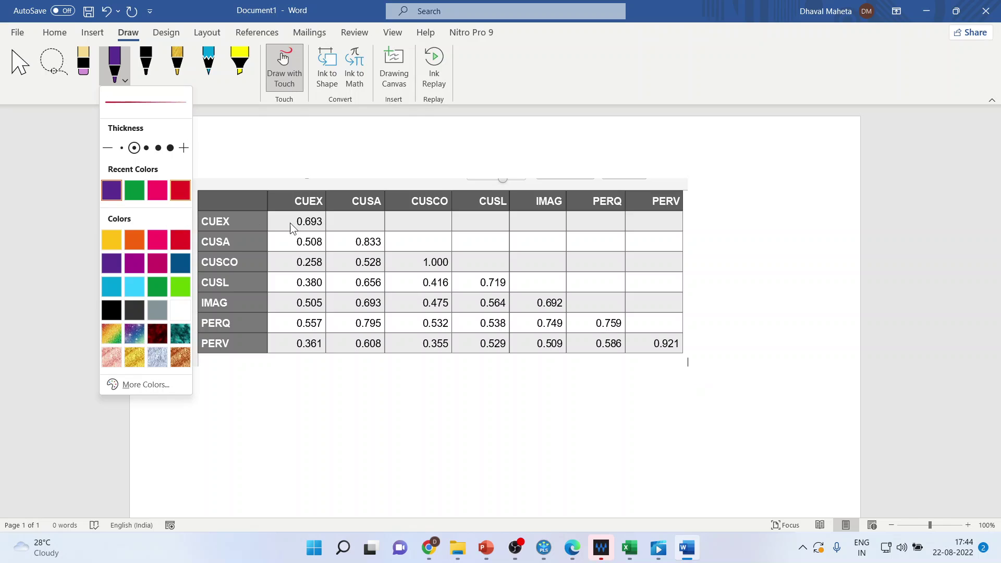
{"action": "mouse_move", "coordinate": [301, 211]}
{"action": "left_mouse_down"}
{"action": "mouse_move", "coordinate": [290, 228]}
{"action": "mouse_move", "coordinate": [684, 355]}
{"action": "mouse_move", "coordinate": [668, 328]}
{"action": "mouse_move", "coordinate": [604, 297]}
{"action": "mouse_move", "coordinate": [300, 212]}
{"action": "left_mouse_up"}
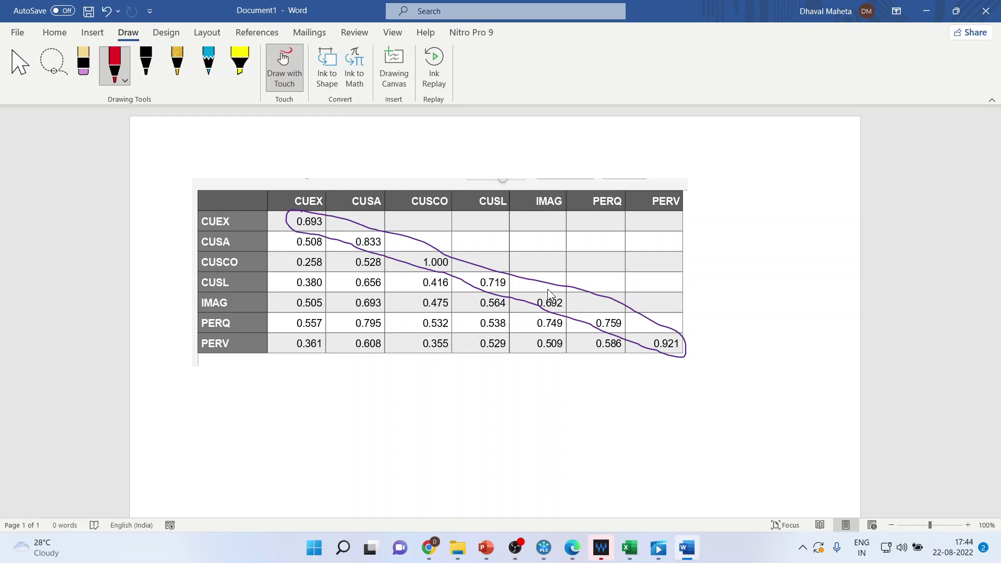
{"action": "left_click_drag", "start_coordinate": [547, 290], "coordinate": [566, 280]}
Switch to SmartPLS and examine the HTMT values of CUSL, IMAG and PERQ with CUSA, sorting the matrix by CUSA
{"action": "left_click", "coordinate": [544, 548]}
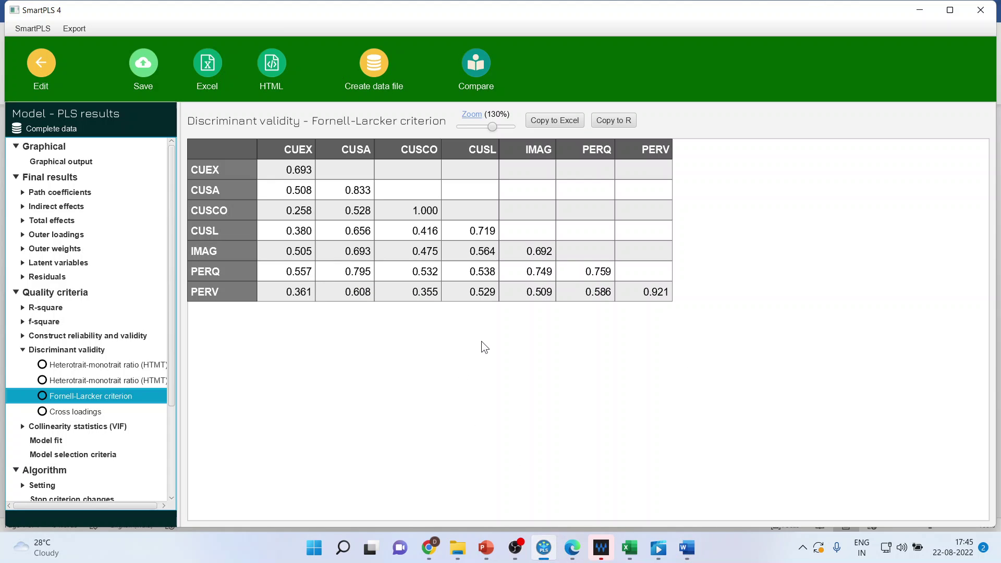
{"action": "left_click", "coordinate": [125, 366]}
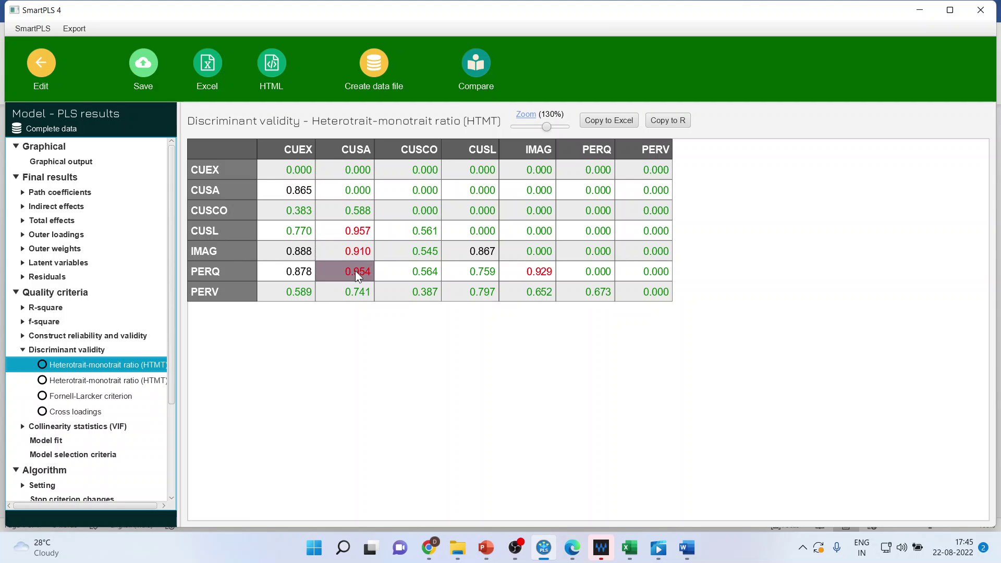
{"action": "left_click_drag", "start_coordinate": [365, 232], "coordinate": [385, 272]}
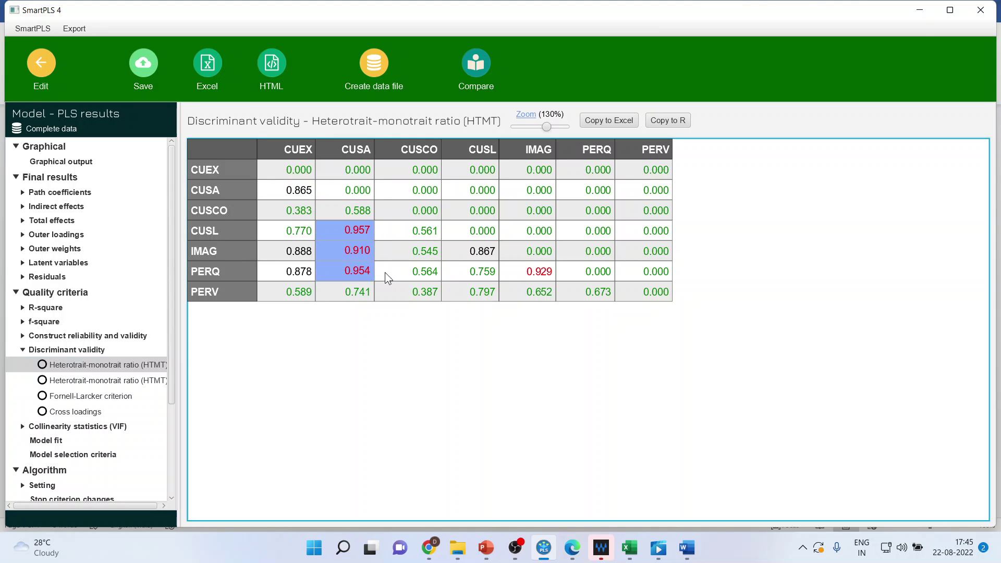
{"action": "left_click", "coordinate": [474, 354]}
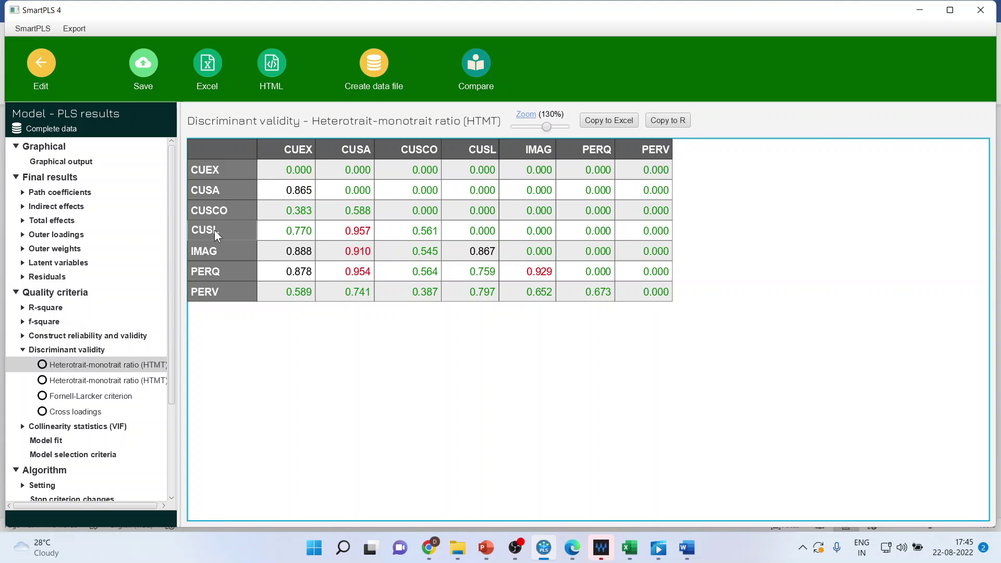
{"action": "left_click", "coordinate": [368, 155]}
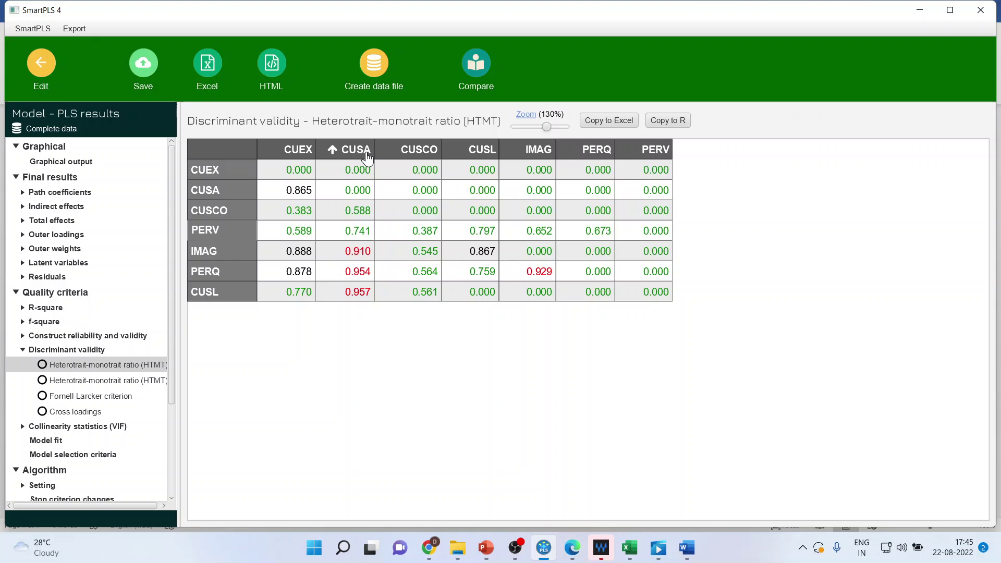
Check the HTMT matrix against the cross loadings, comparing IMAG1 to IMAG3 on CUSA with their loadings on IMAG
{"action": "left_click", "coordinate": [88, 412]}
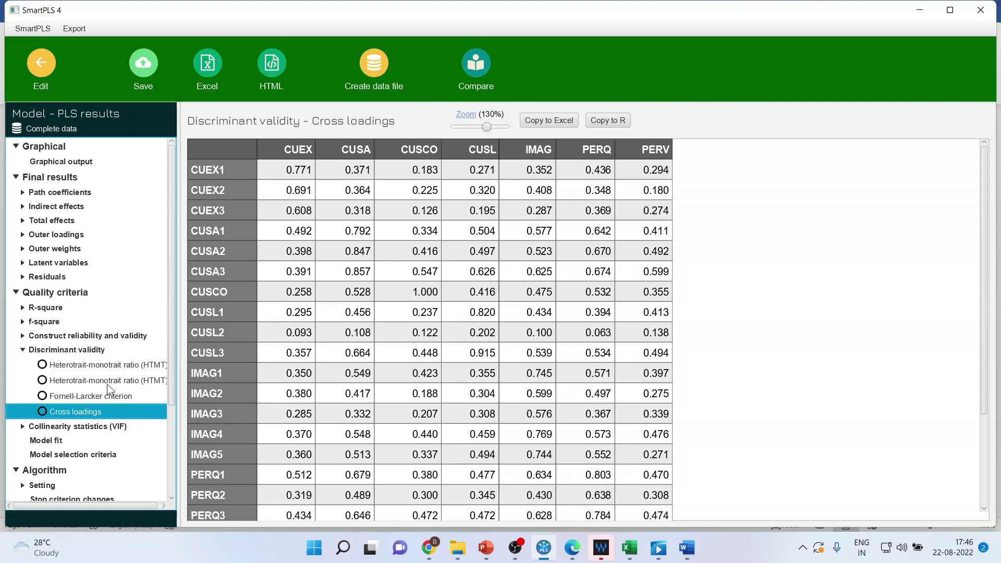
{"action": "left_click", "coordinate": [116, 366]}
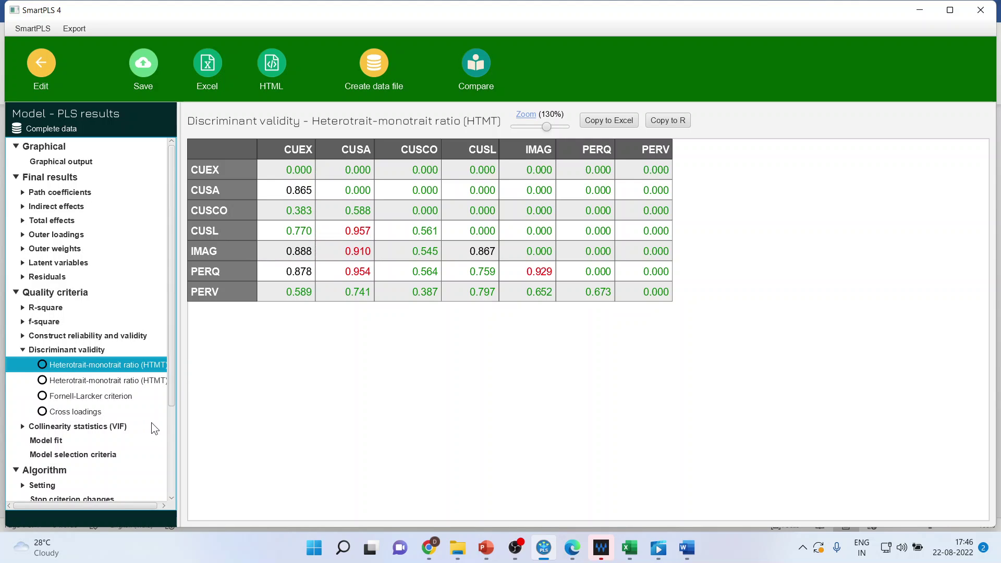
{"action": "left_click", "coordinate": [79, 412]}
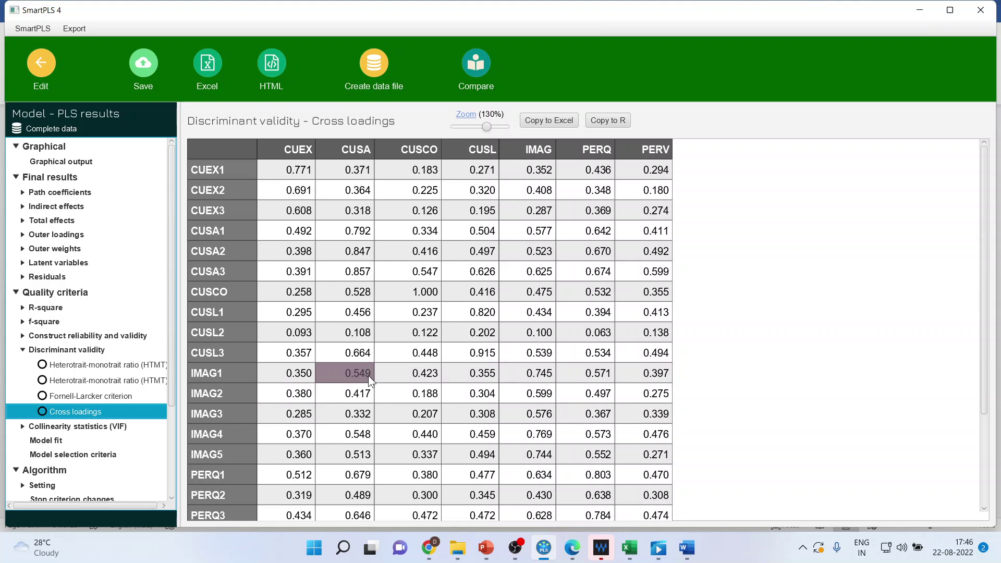
{"action": "left_click_drag", "start_coordinate": [368, 375], "coordinate": [368, 417]}
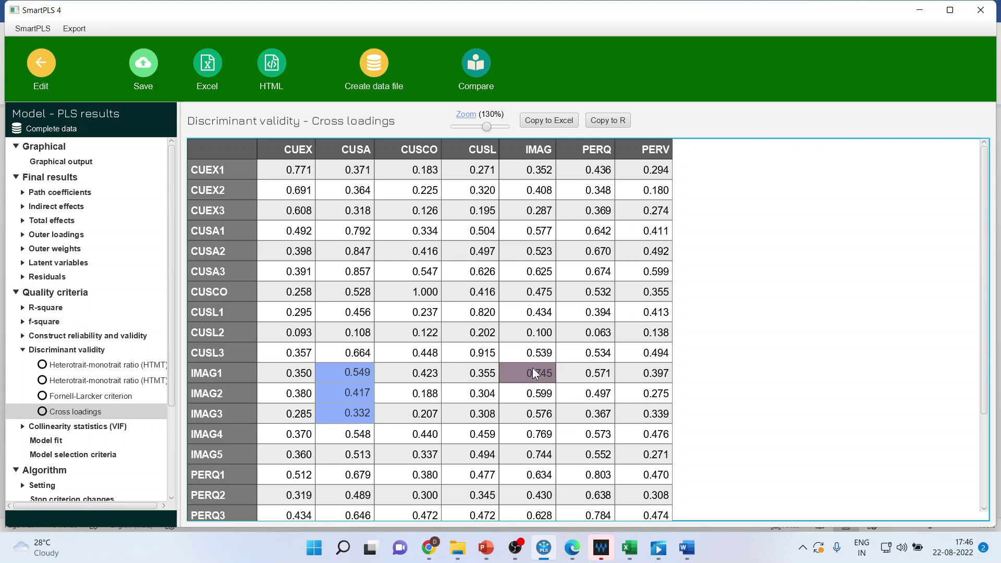
{"action": "left_click_drag", "start_coordinate": [533, 368], "coordinate": [539, 417]}
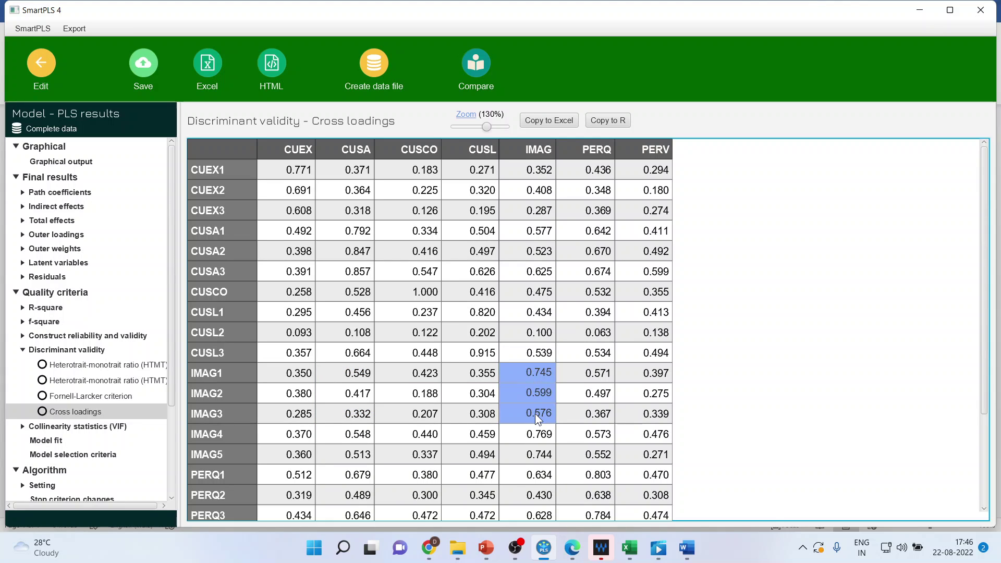
{"action": "left_click_drag", "start_coordinate": [370, 373], "coordinate": [371, 408]}
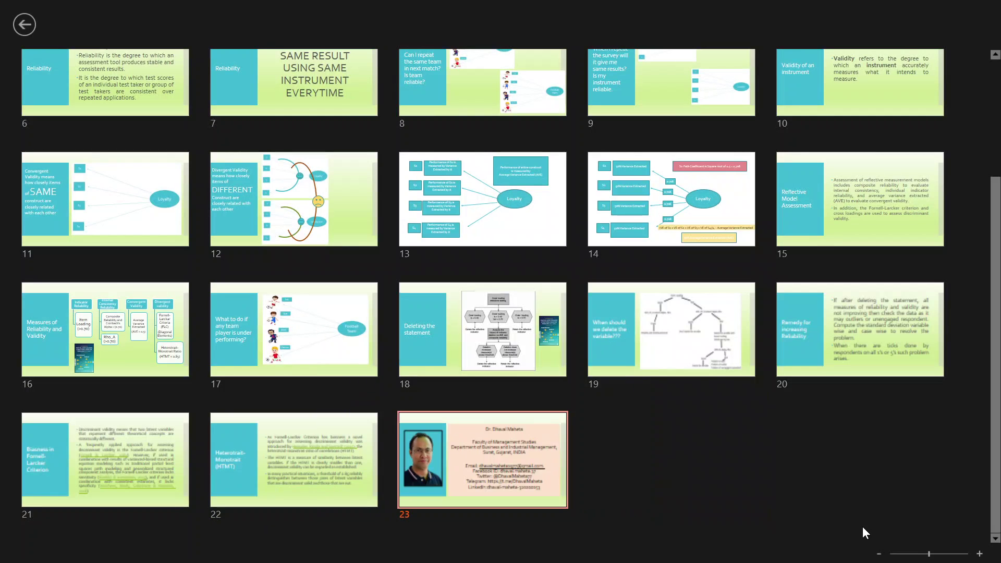
Switch to the PowerPoint presentation and show slide 23 with the presenter's contact details full screen
{"action": "left_click", "coordinate": [537, 466]}
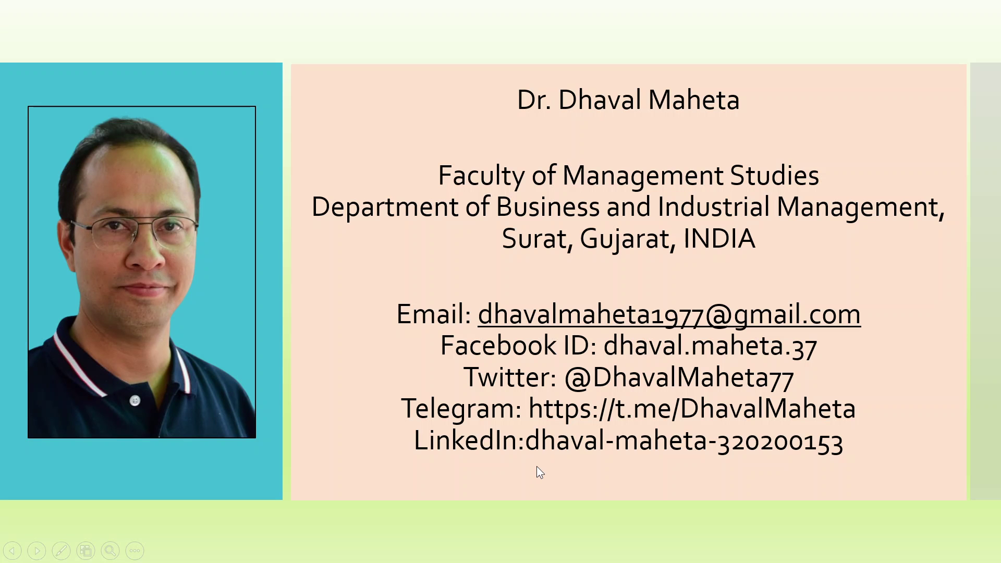